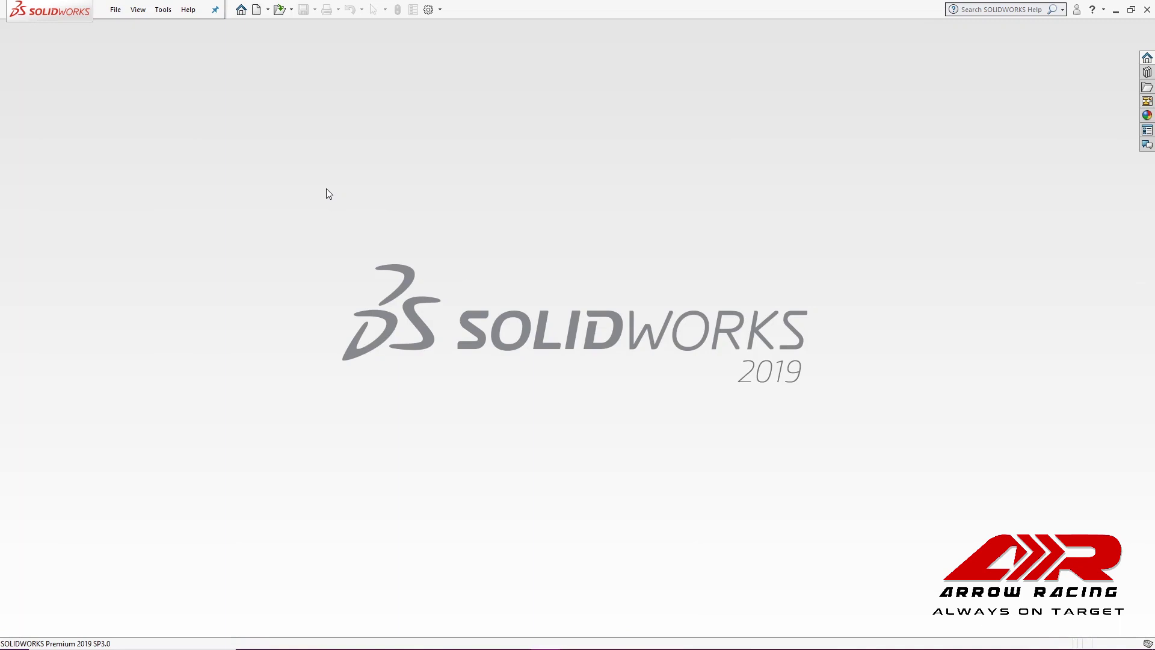
- Create a new Part document, Part1, from File > New
left_click(115, 9)
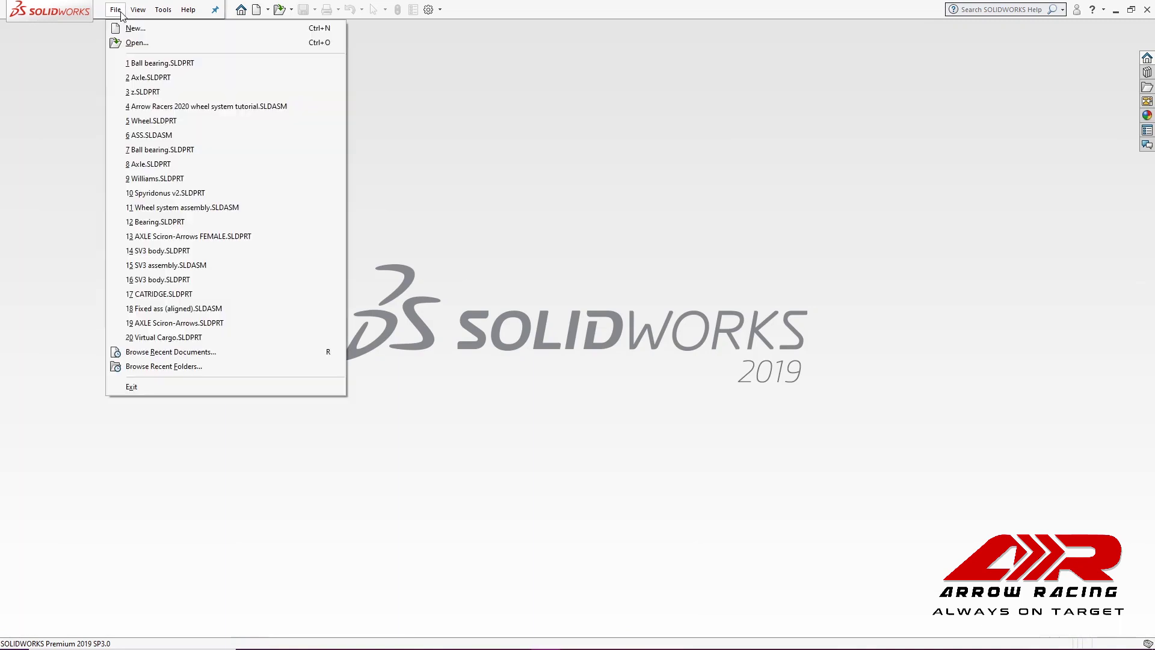
left_click(128, 26)
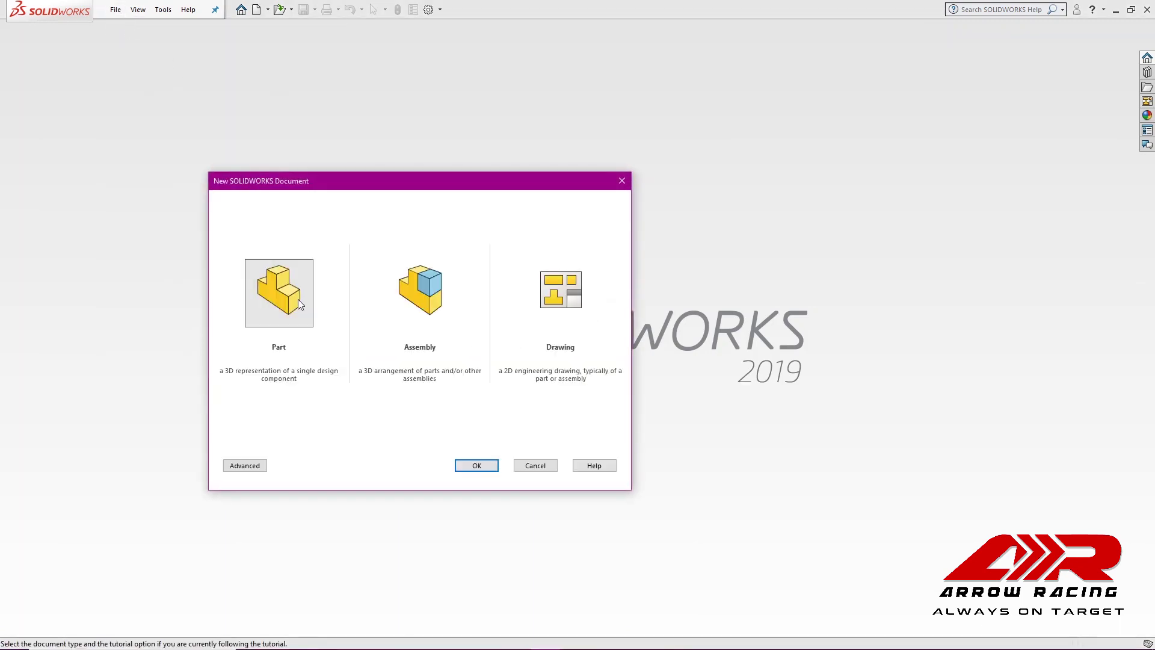
left_click(485, 466)
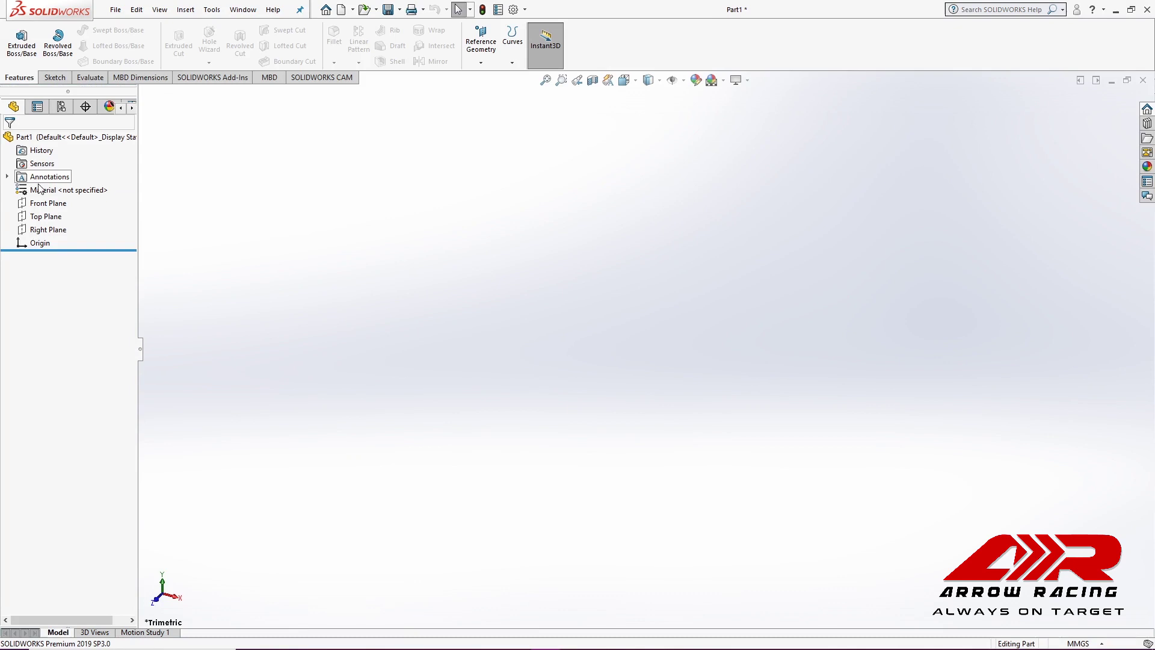
- Start a Right Plane sketch and draw an origin-centred circle dimensioned Ø5 mm
right_click(58, 234)
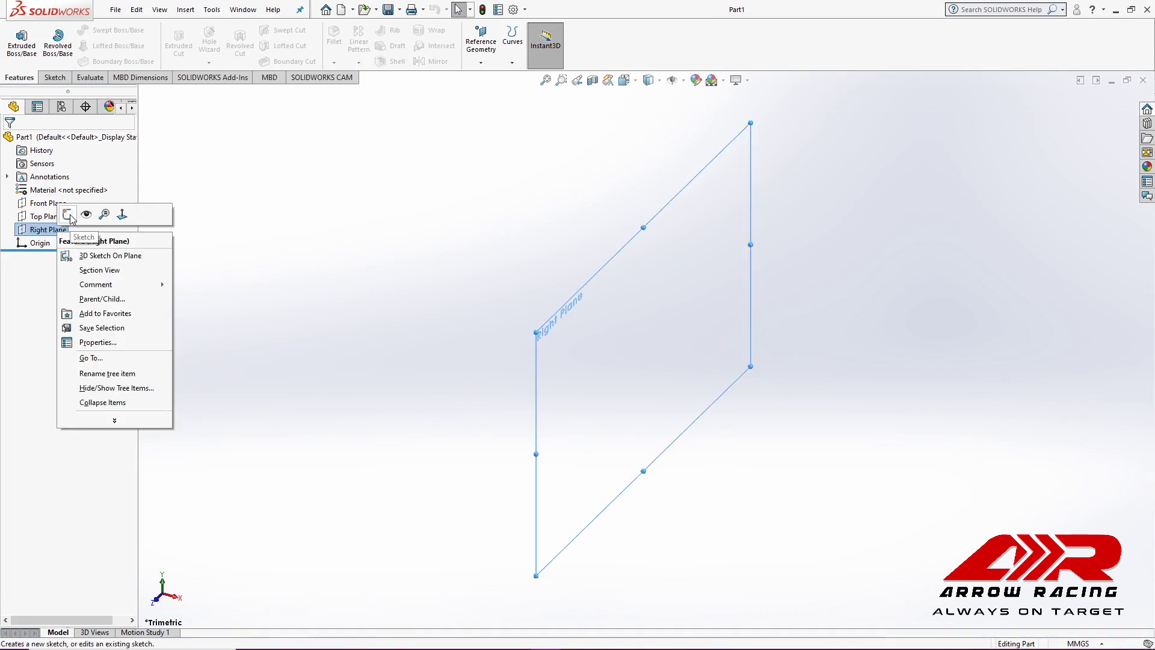
left_click(93, 214)
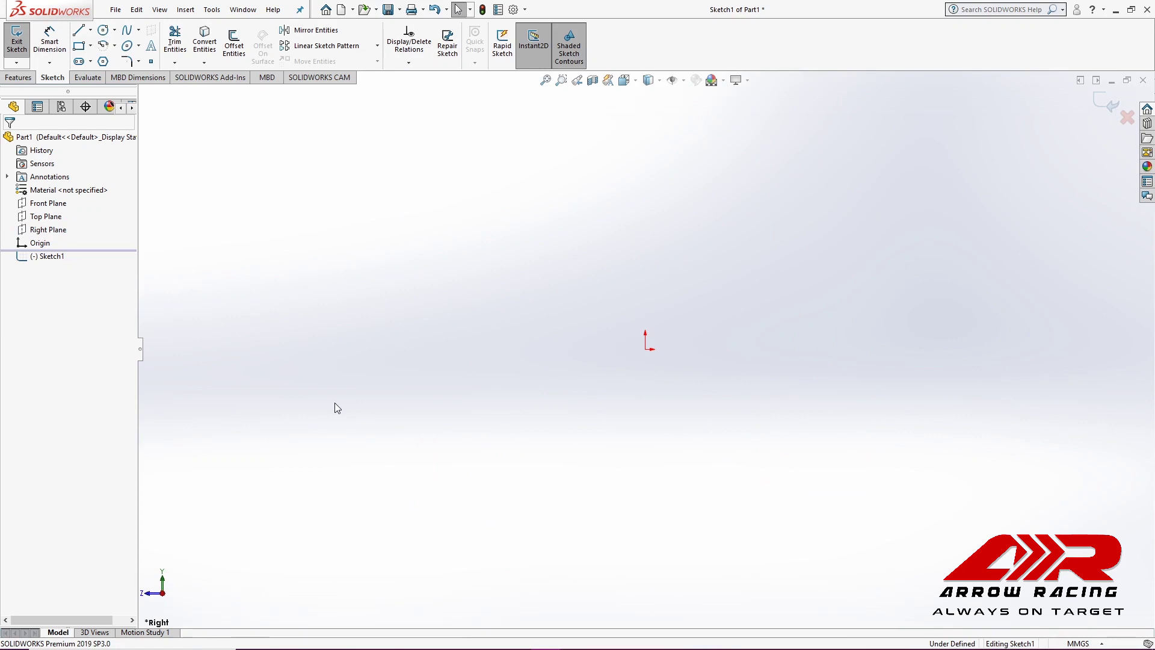
left_click(101, 33)
left_click(644, 349)
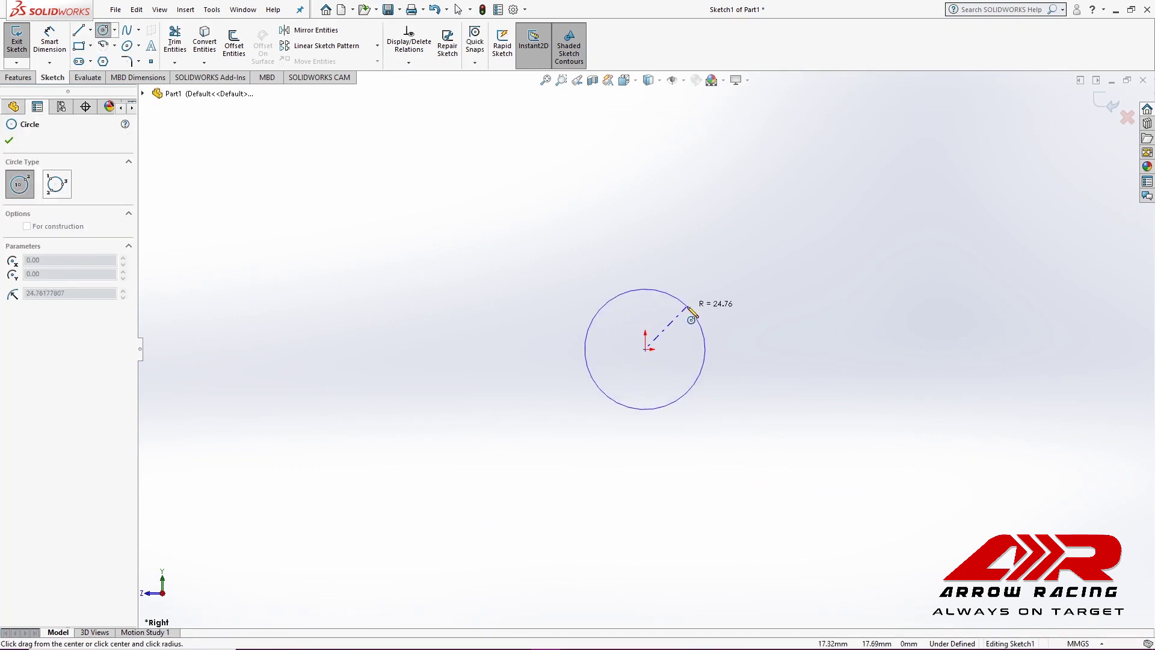
left_click(690, 310)
left_click(64, 37)
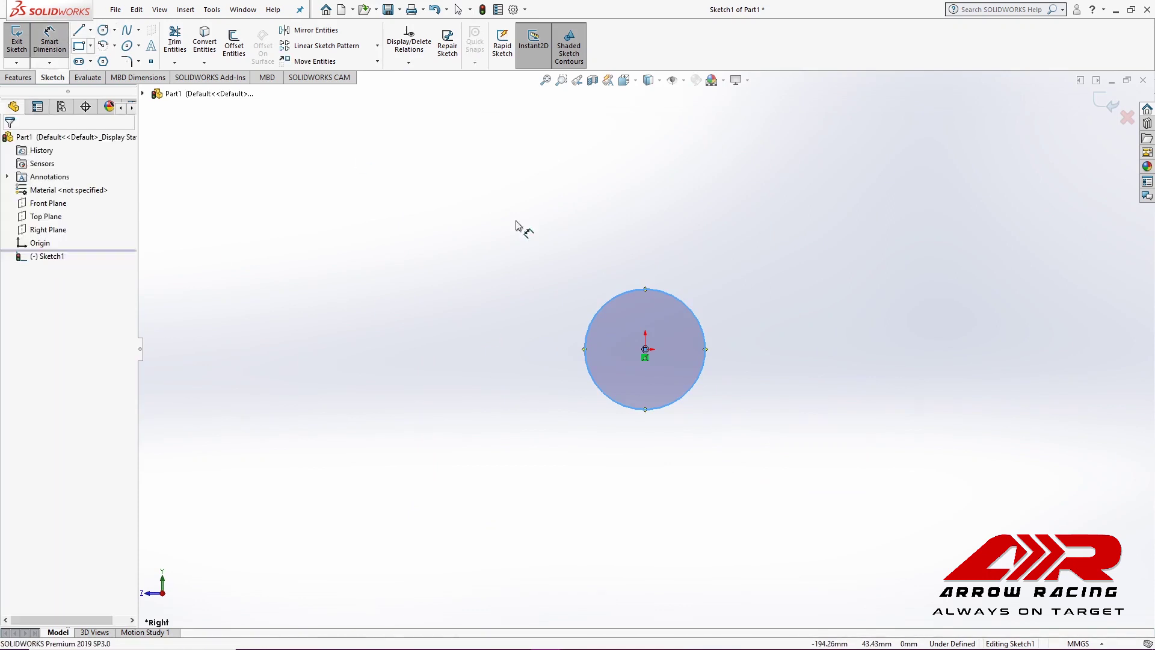
left_click(699, 289)
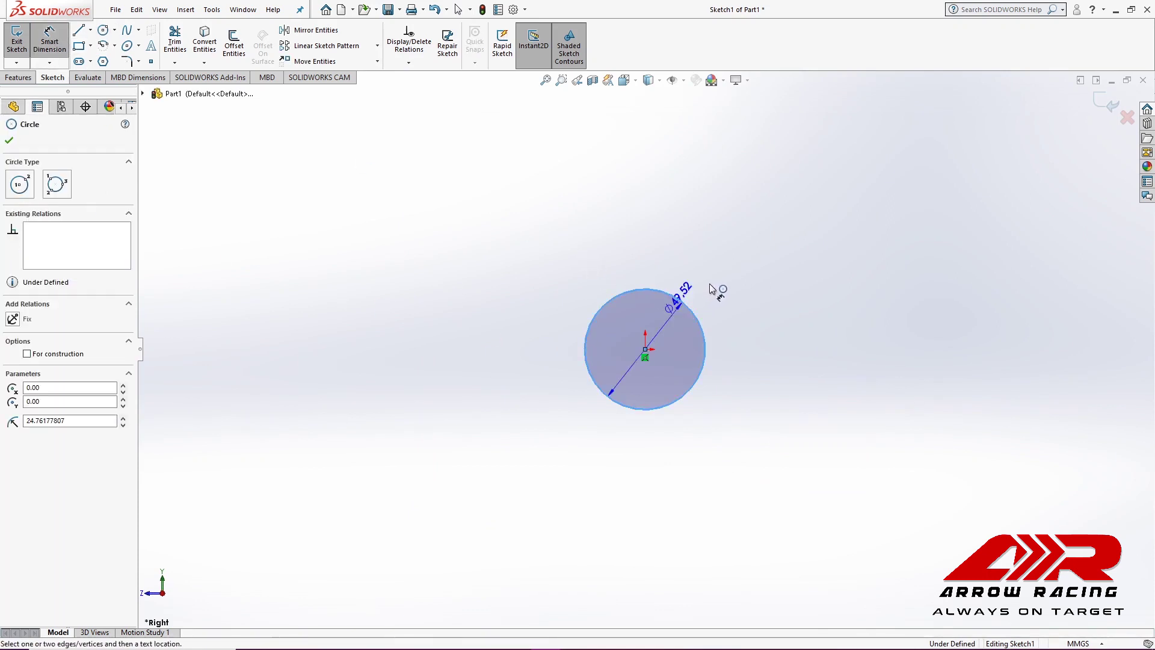
left_click(712, 290)
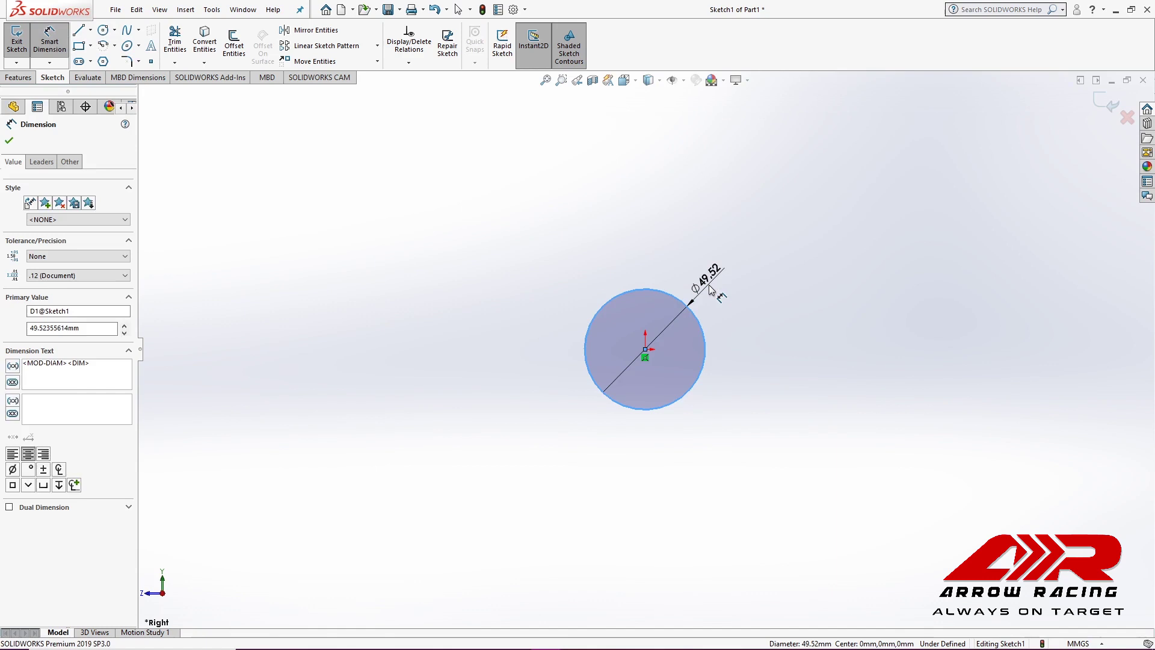
type("5")
key("Return")
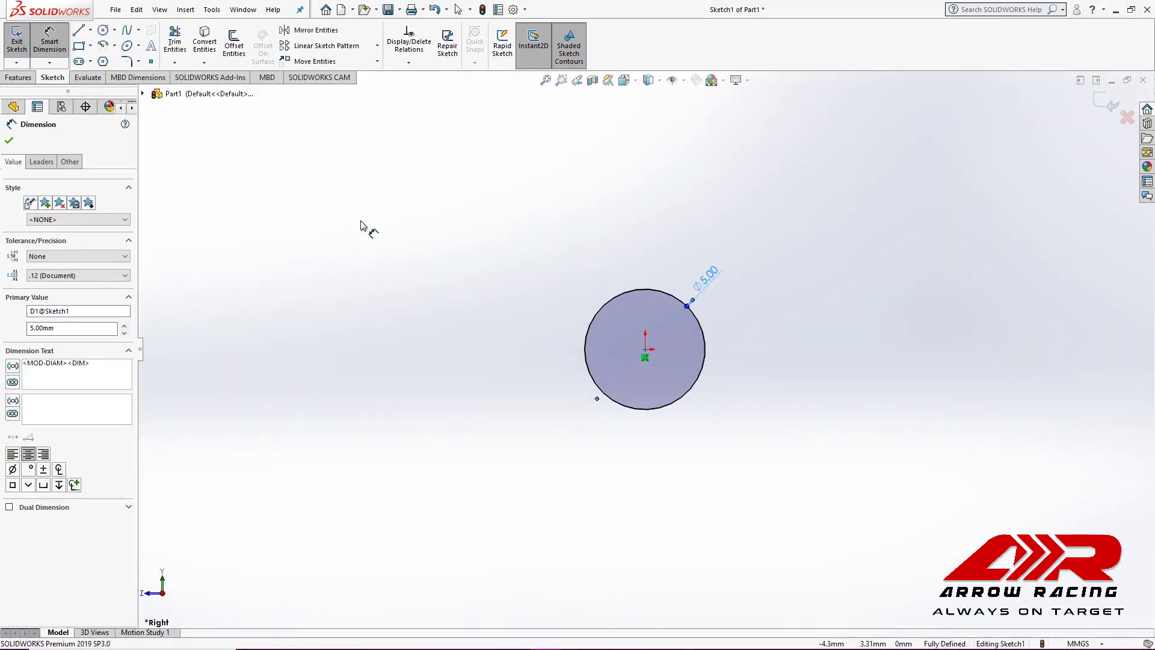
left_click(361, 225)
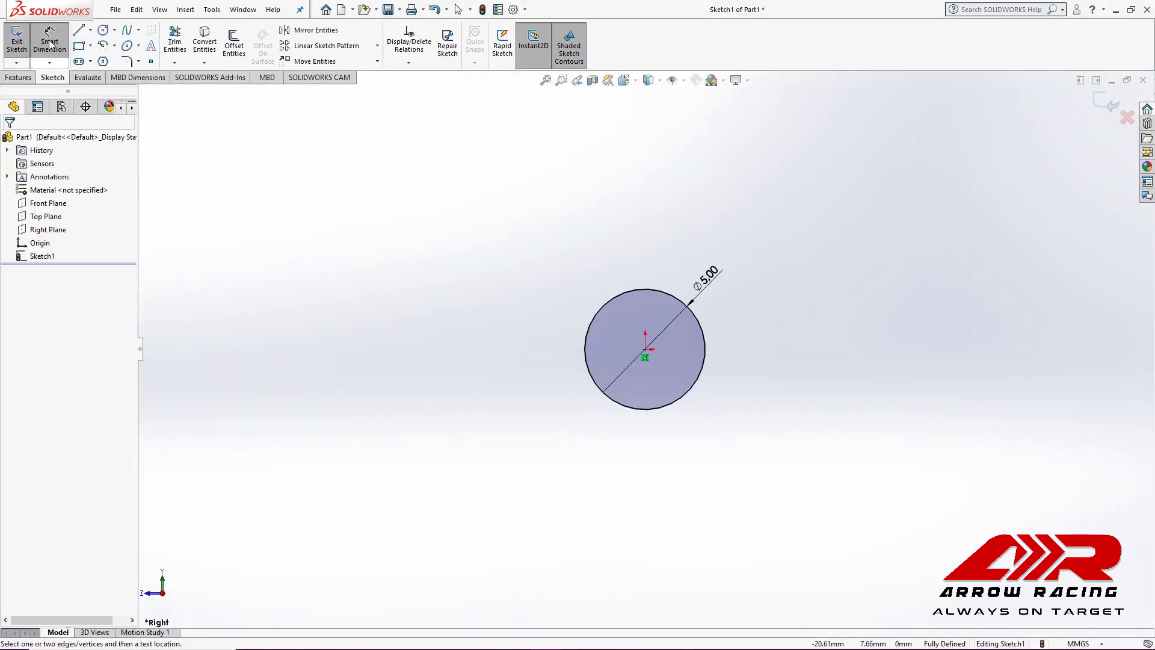
- Add a second, larger origin-centred circle dimensioned Ø9 mm
left_click(104, 30)
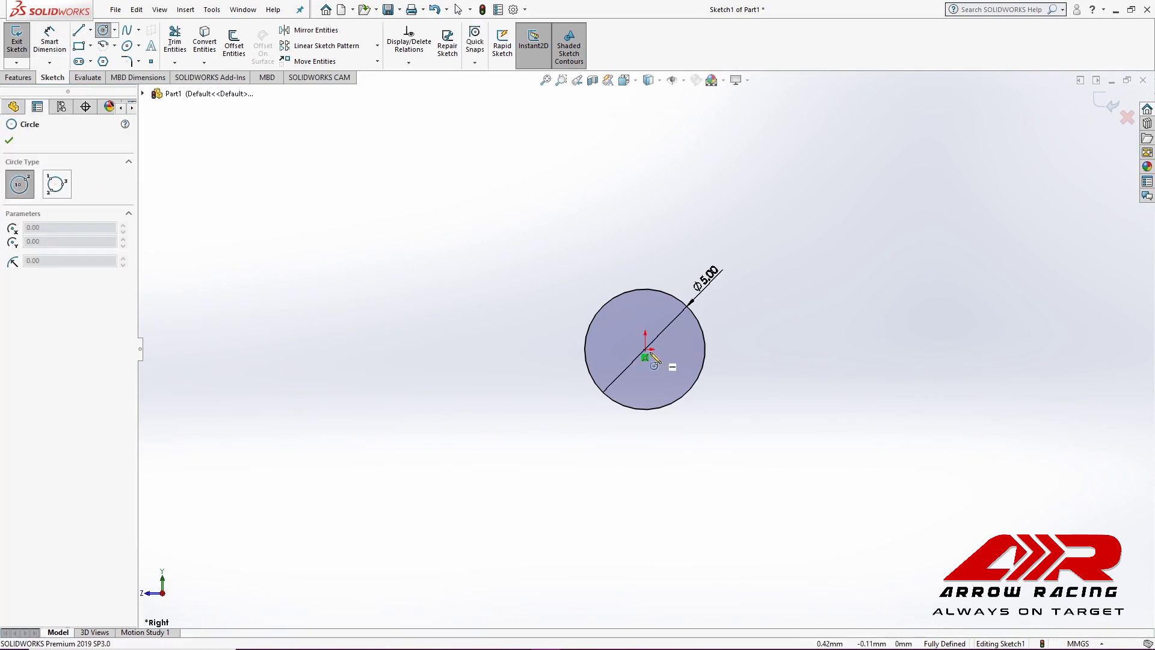
left_click(645, 350)
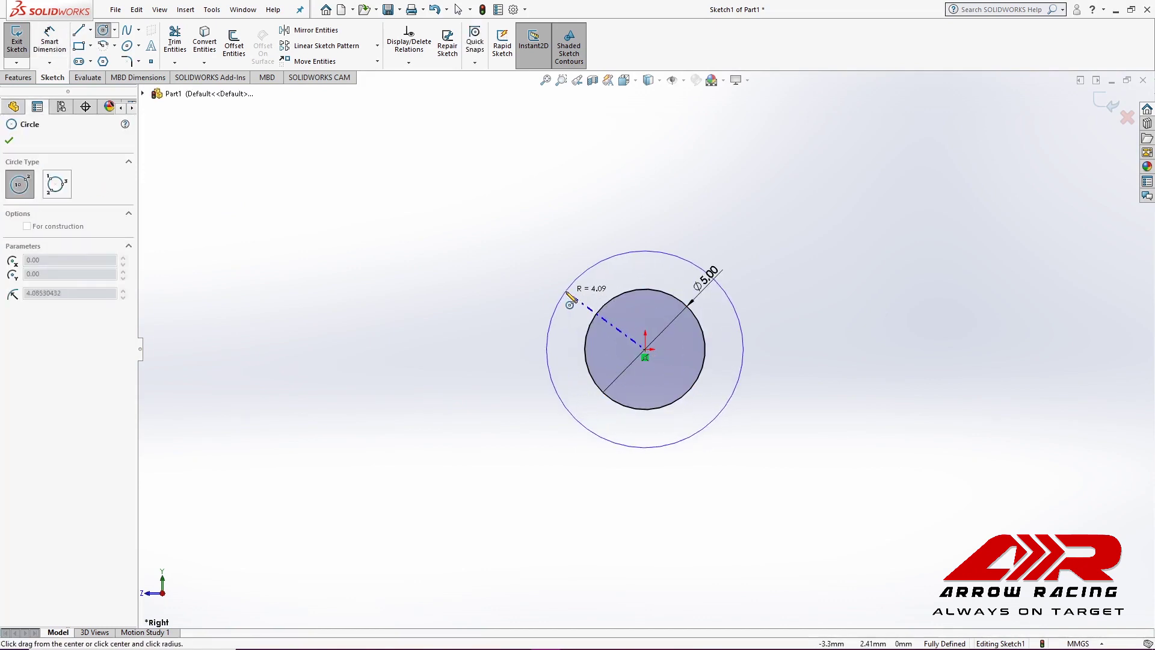
left_click(575, 280)
left_click(49, 42)
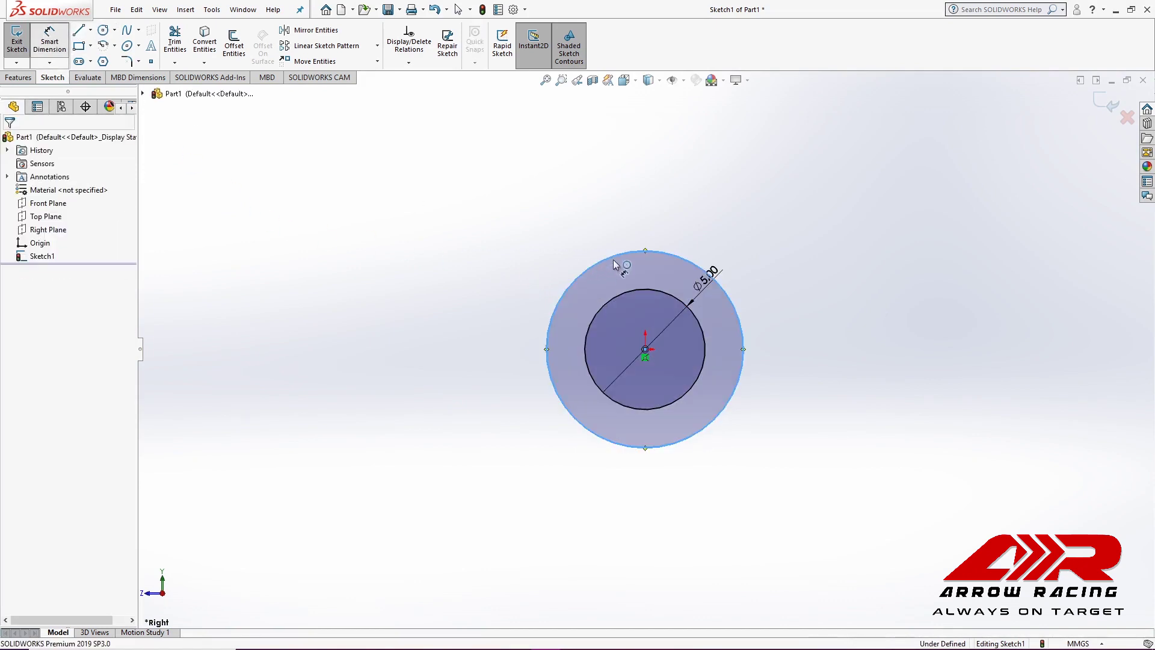
left_click(696, 256)
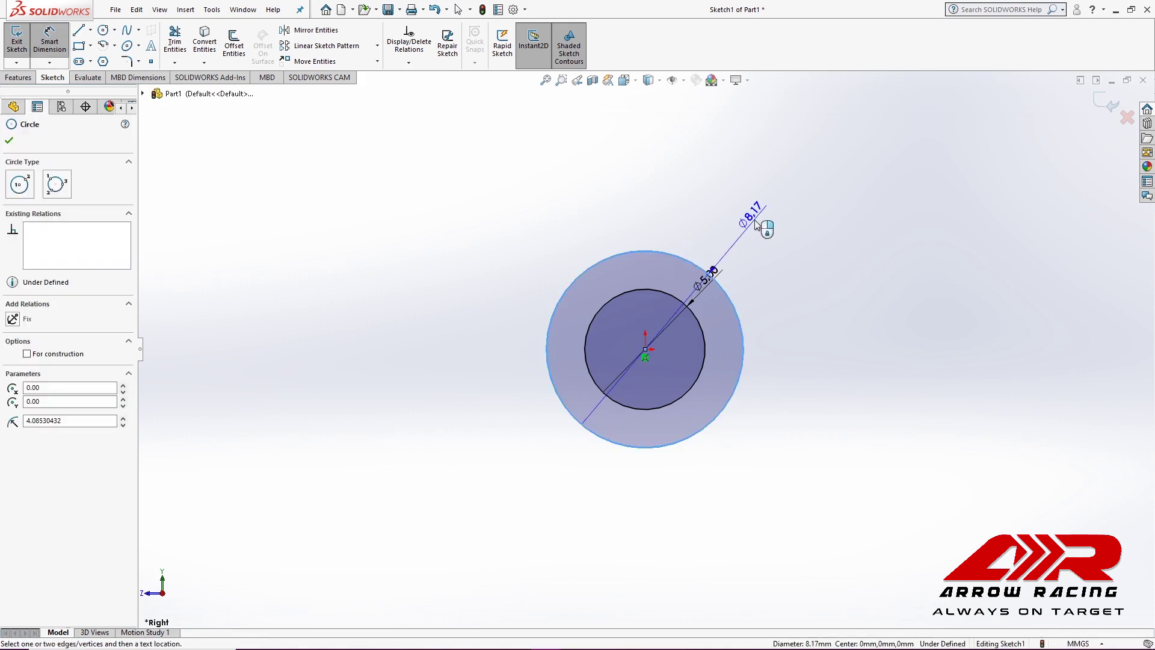
left_click(756, 224)
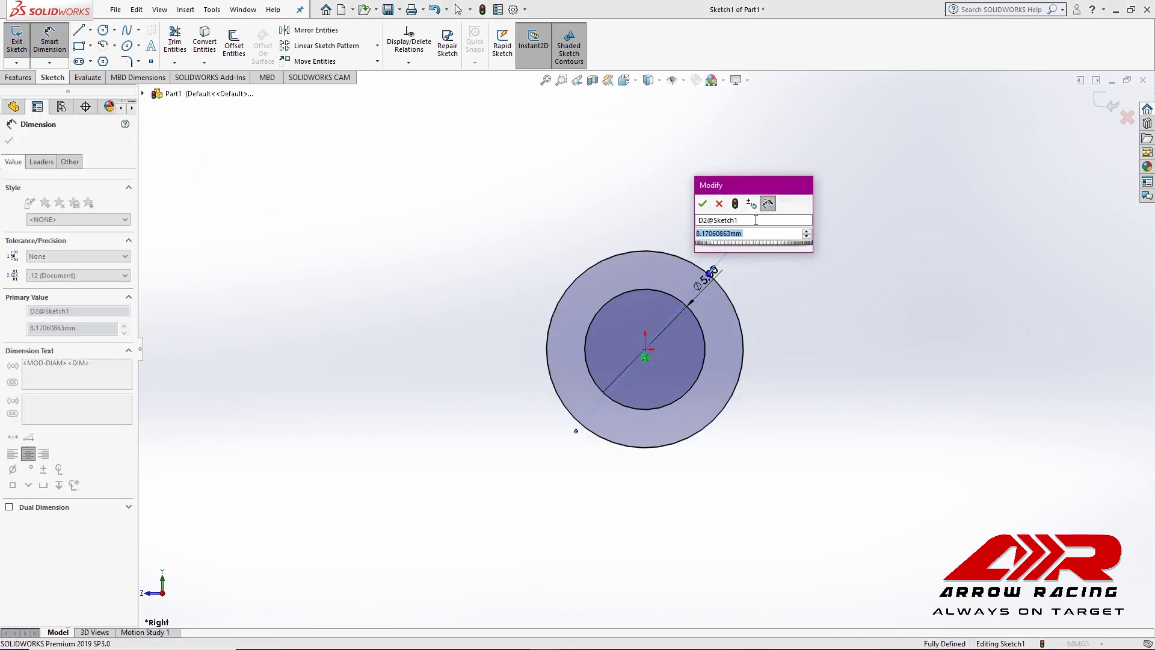
key("Return")
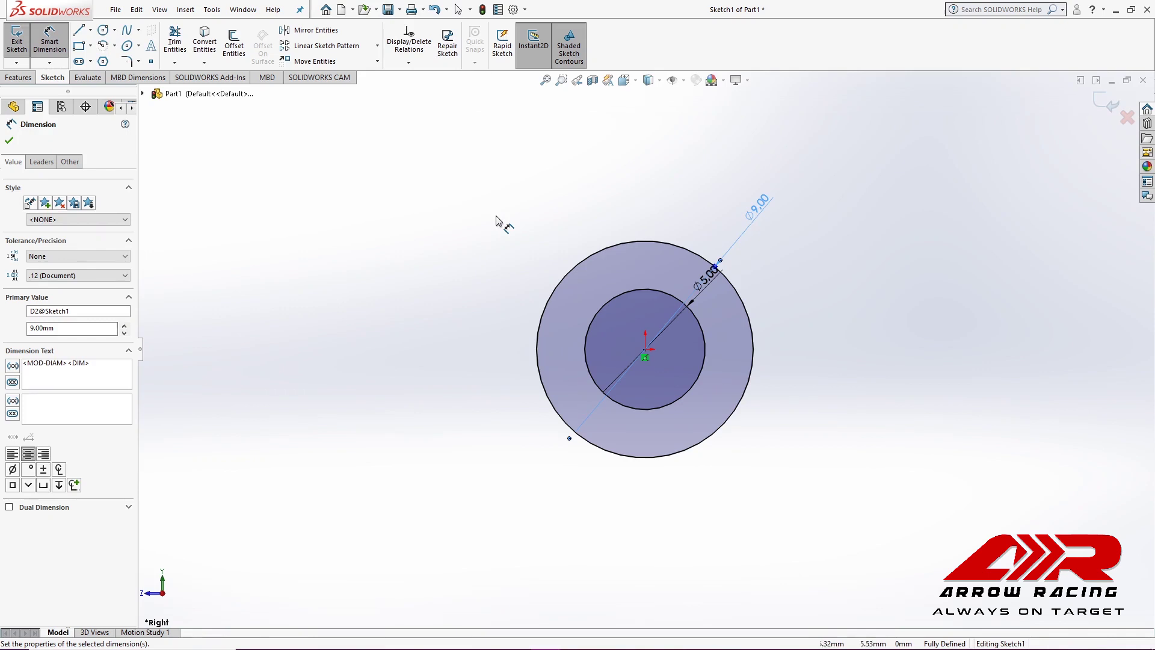
left_click(495, 220)
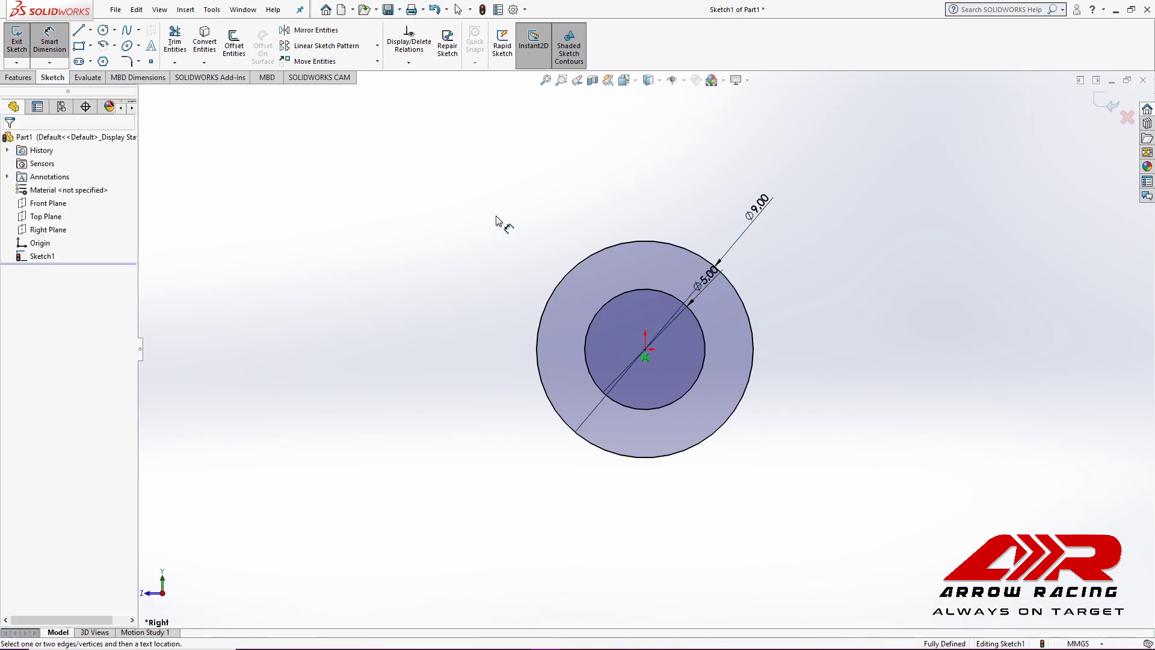
- Extrude the two-circle sketch as a Blind boss 3 mm deep
left_click(20, 78)
left_click(27, 41)
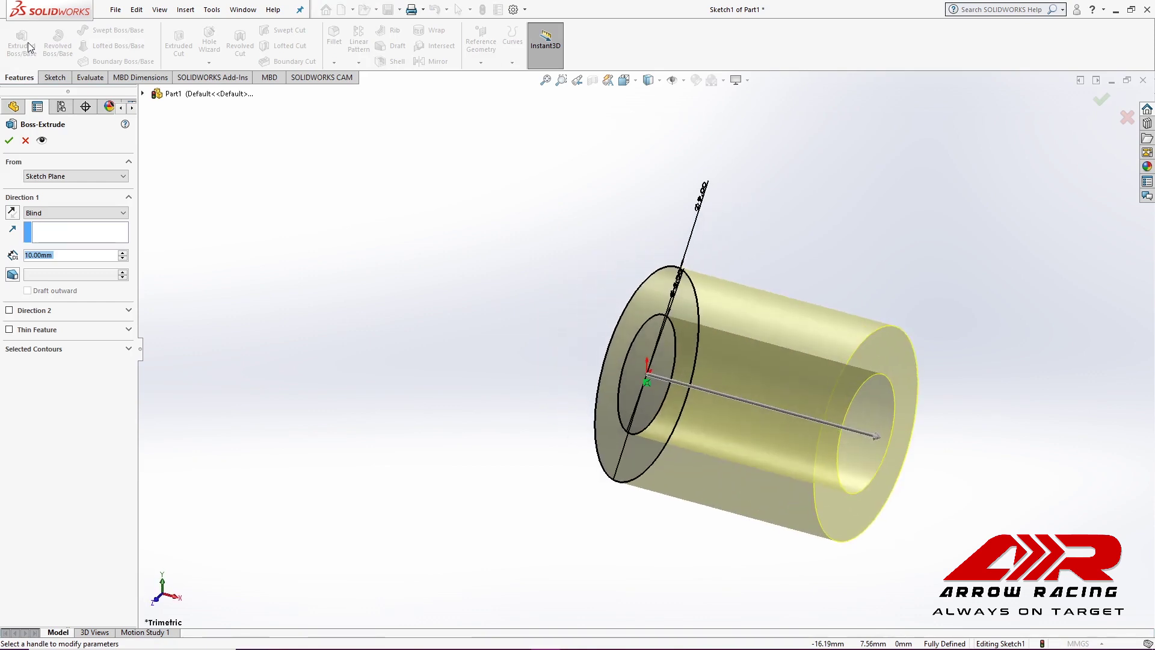
type("3")
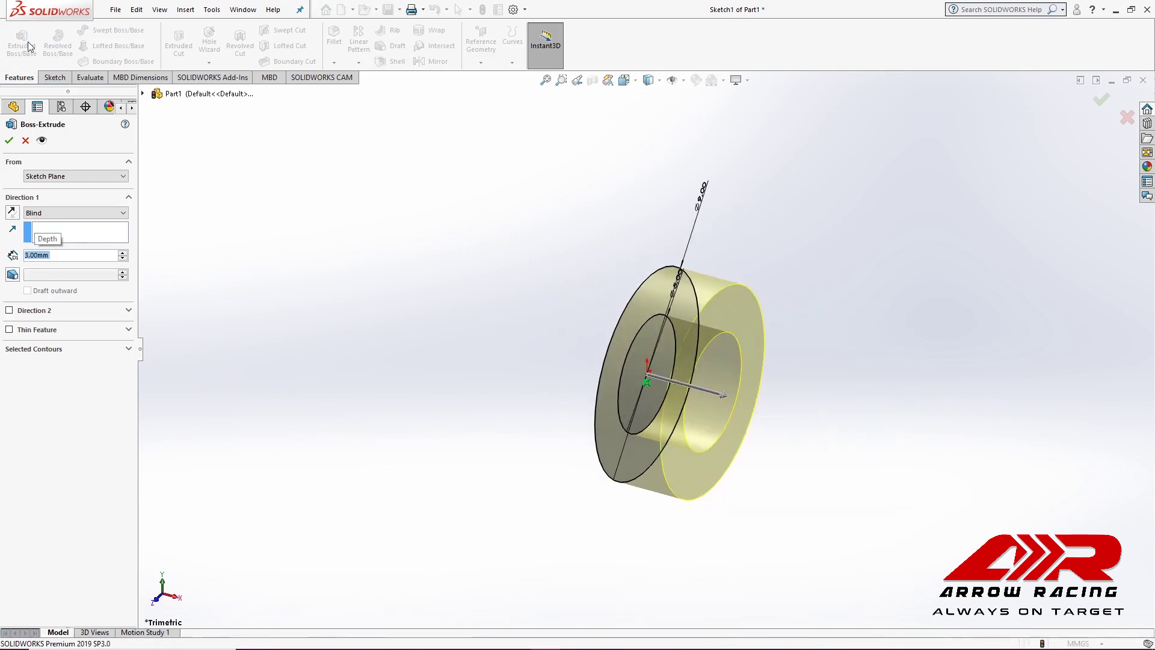
key("Return")
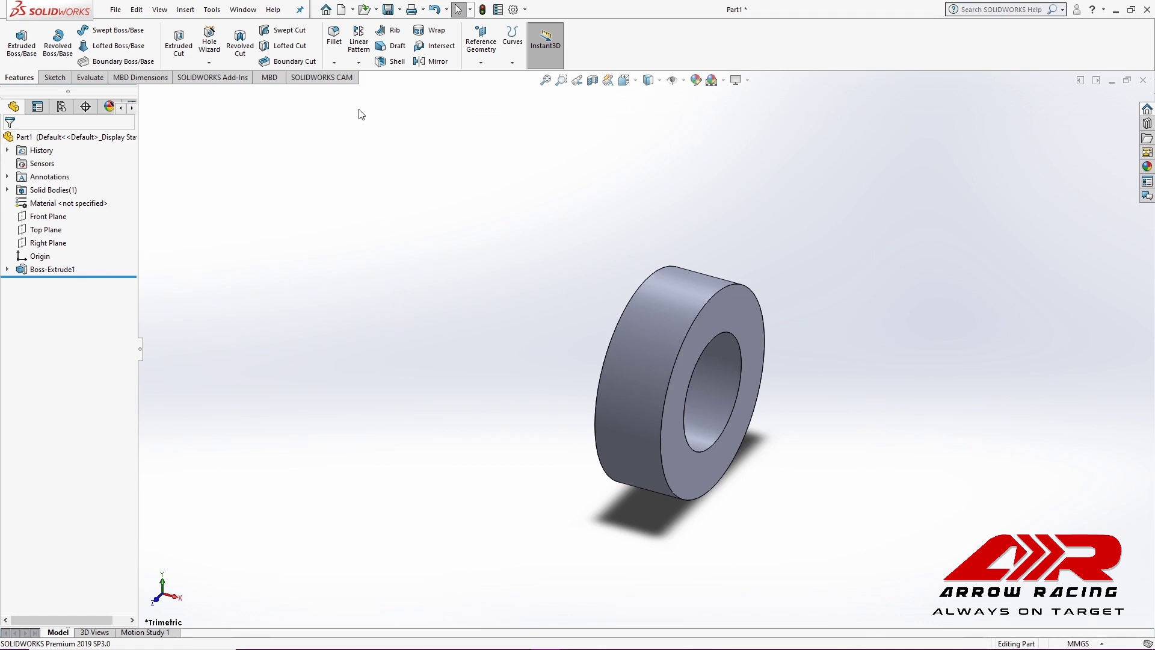
- Select both inner edges of the ring's central hole for a fillet
left_click(333, 43)
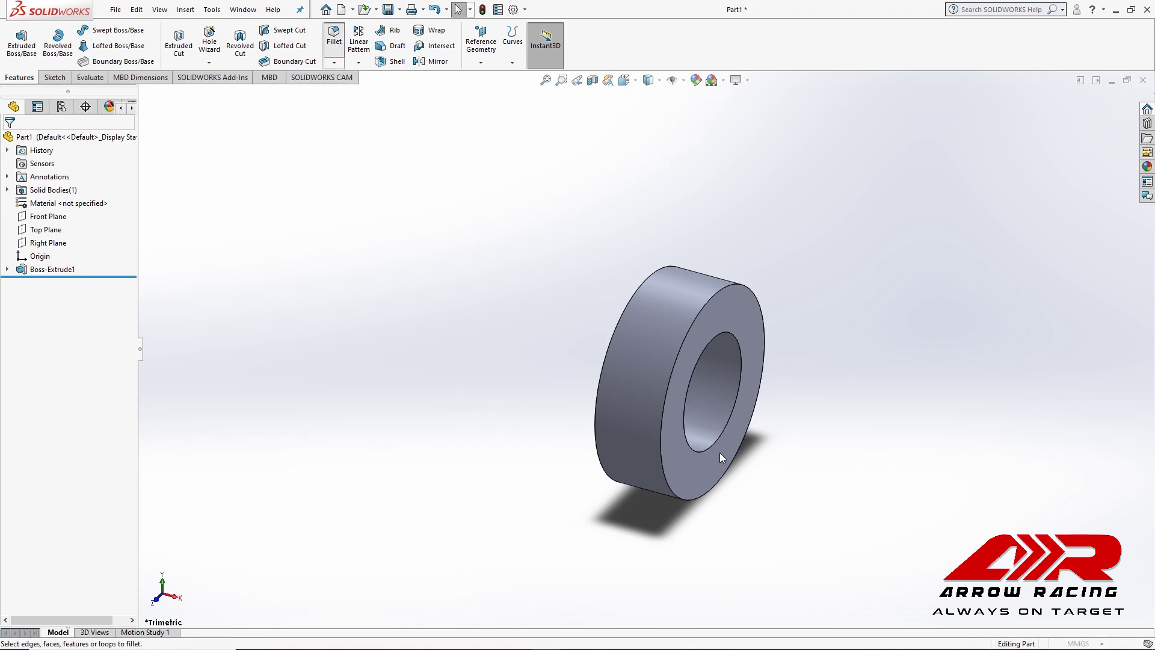
scroll(722, 446, "down", 3)
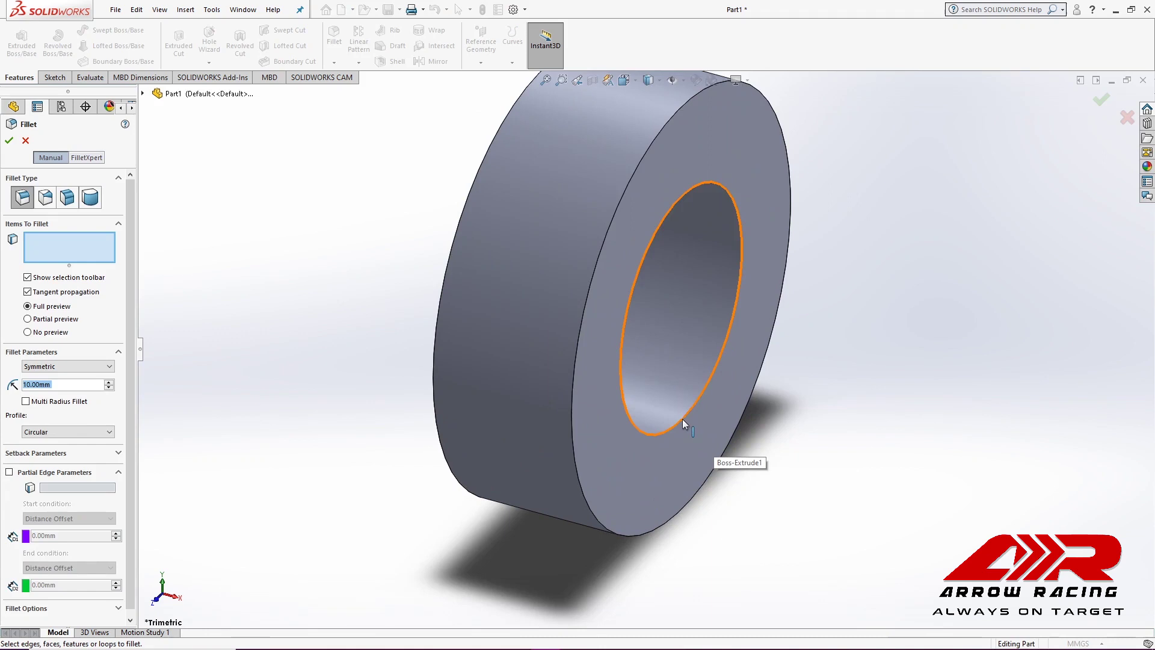
left_click(682, 419)
middle_click_drag(470, 359, 323, 428)
scroll(323, 428, "down", 2)
scroll(286, 404, "down", 2)
left_click(222, 464)
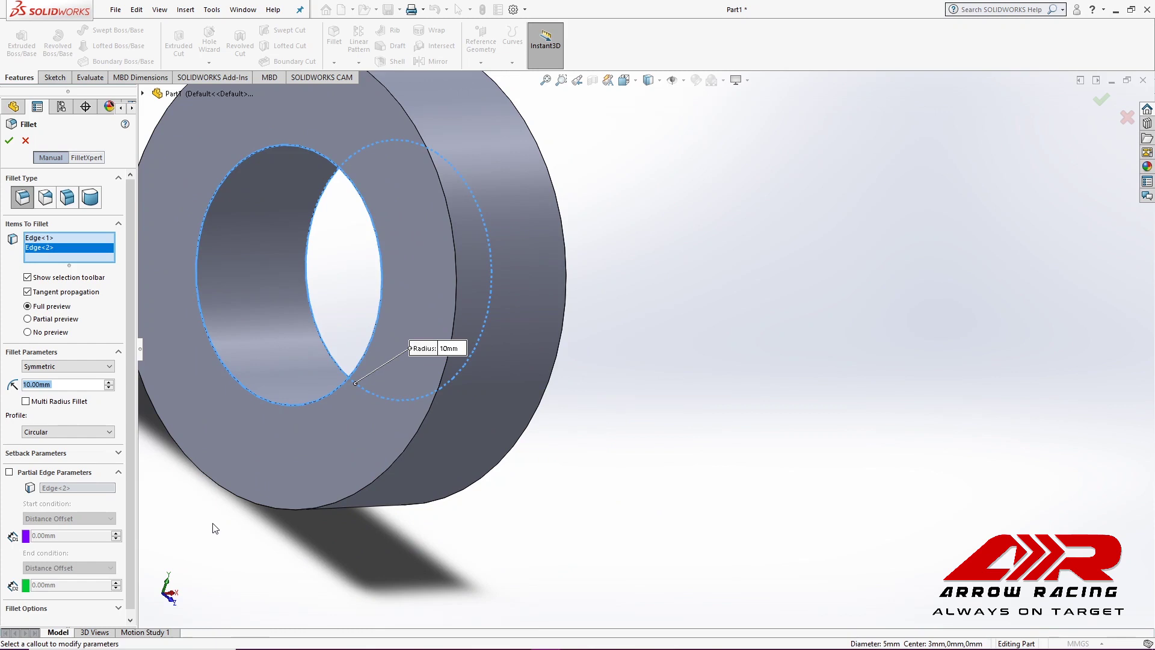
- Set the fillet radius to 0.5 mm and accept Fillet1
type("0.5")
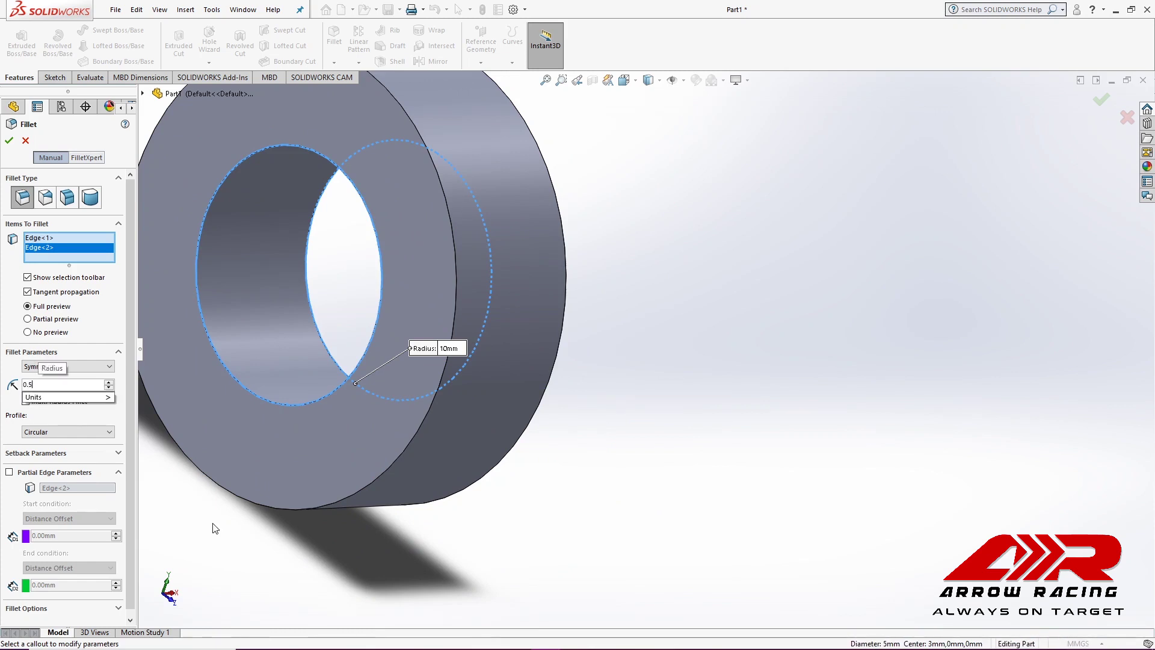
key("Return")
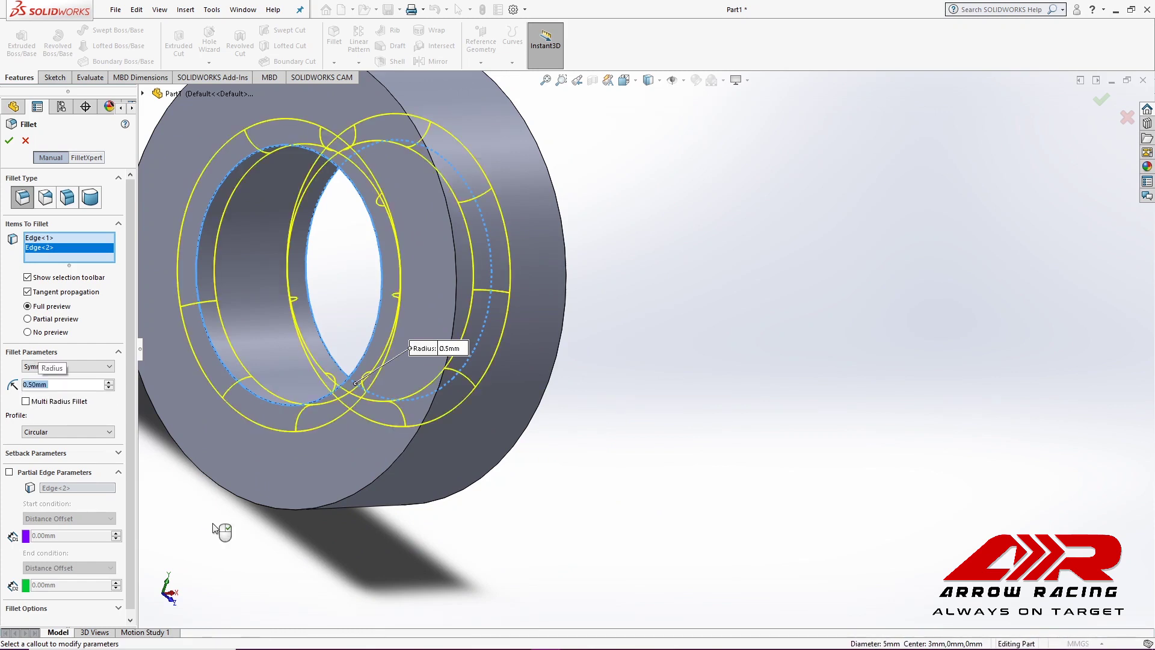
right_click(400, 360)
scroll(389, 402, "up", 3)
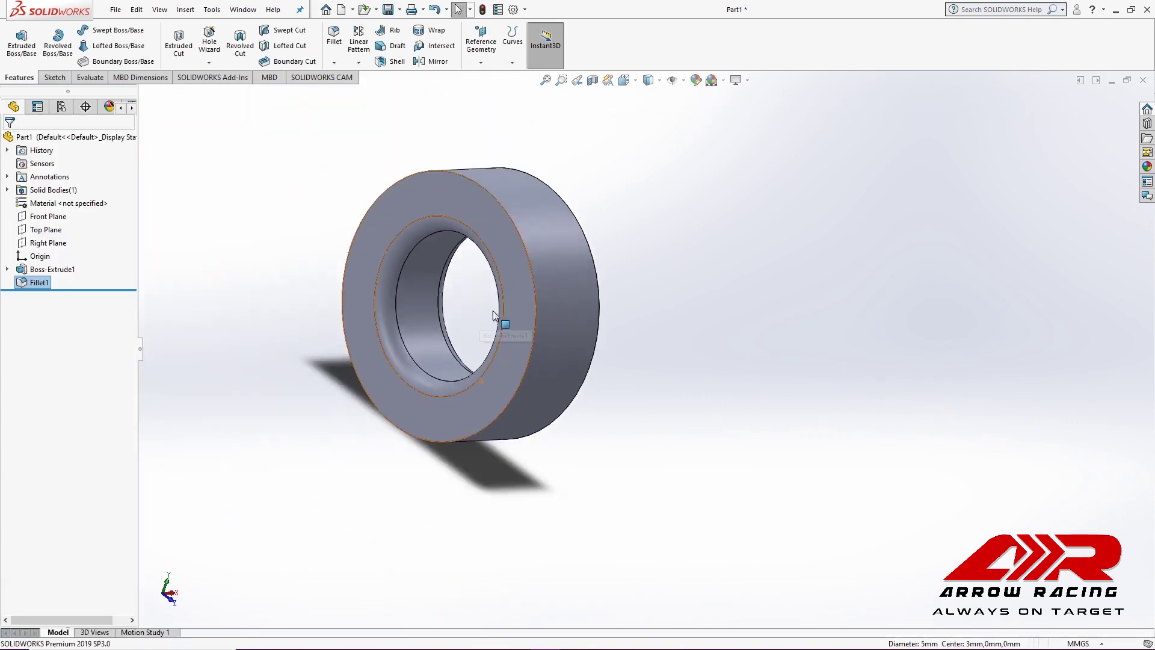
middle_click_drag(564, 295, 442, 303)
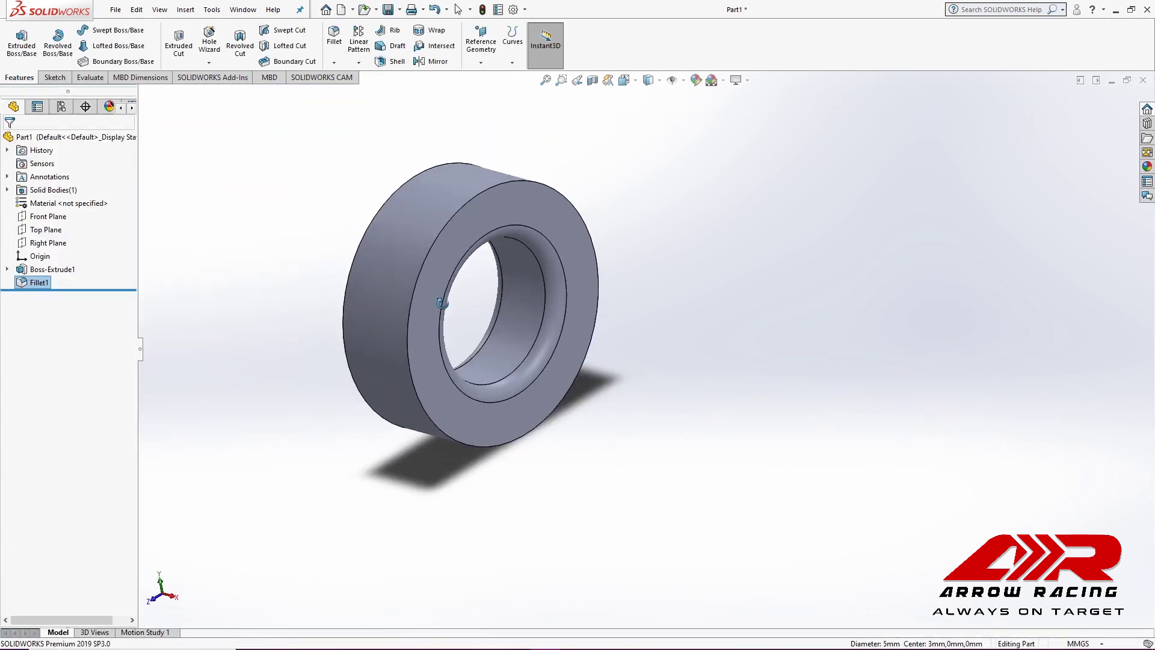
left_click(174, 380)
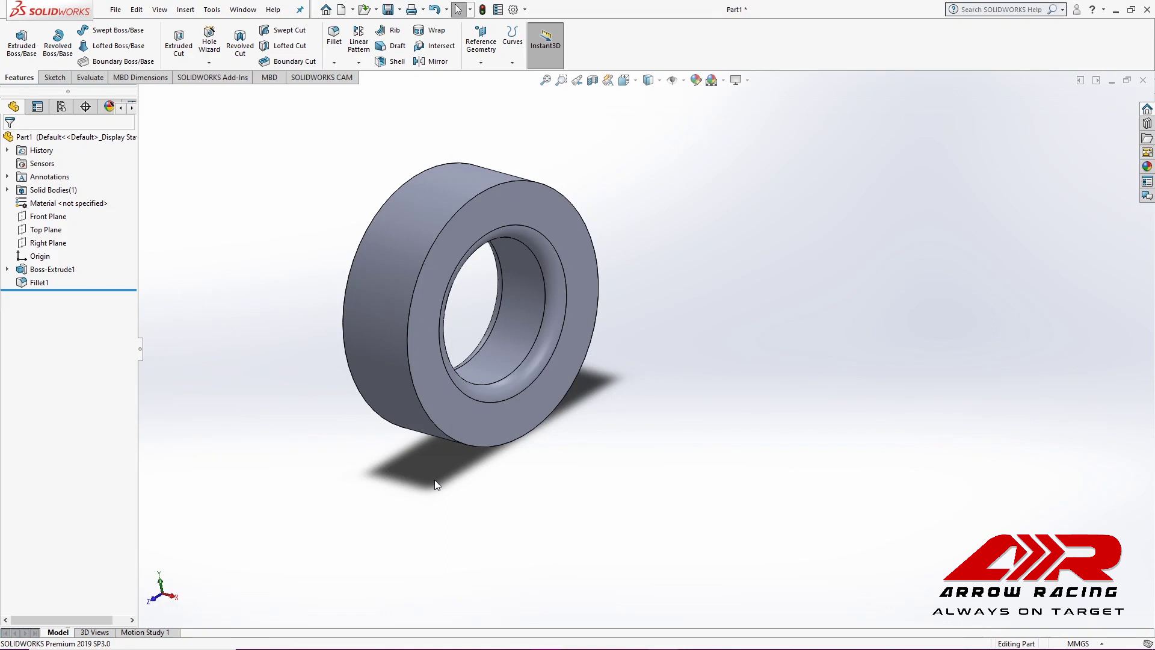
- Assign Ceramic Porcelain from Other Non-metals as the part's material
right_click(86, 205)
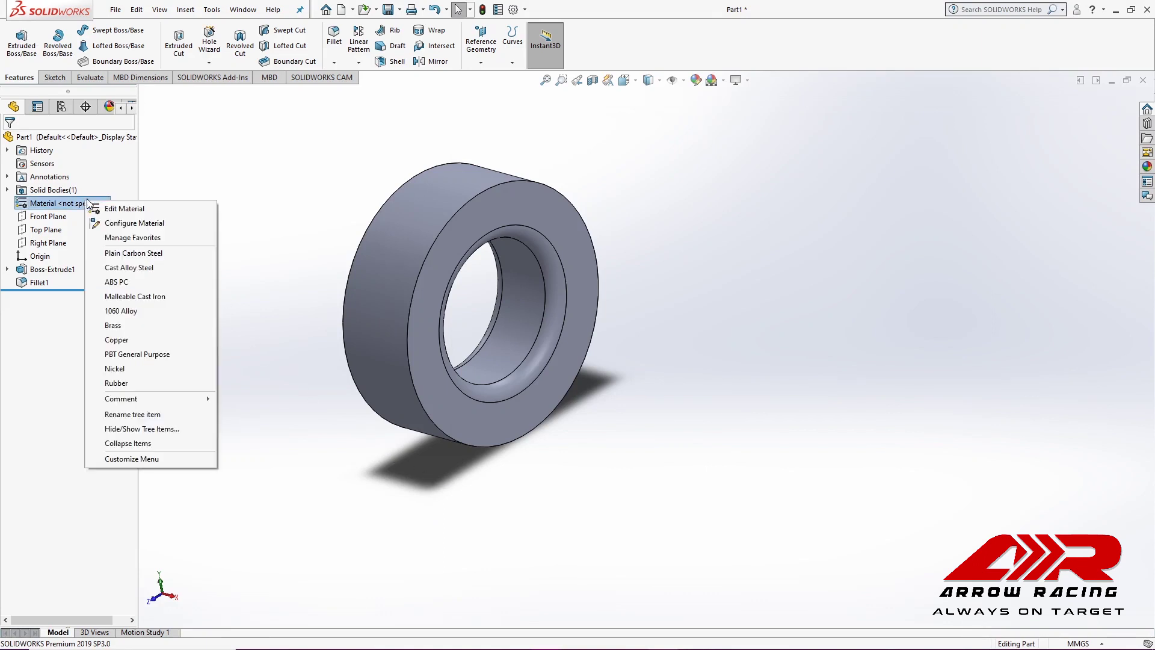
left_click(261, 330)
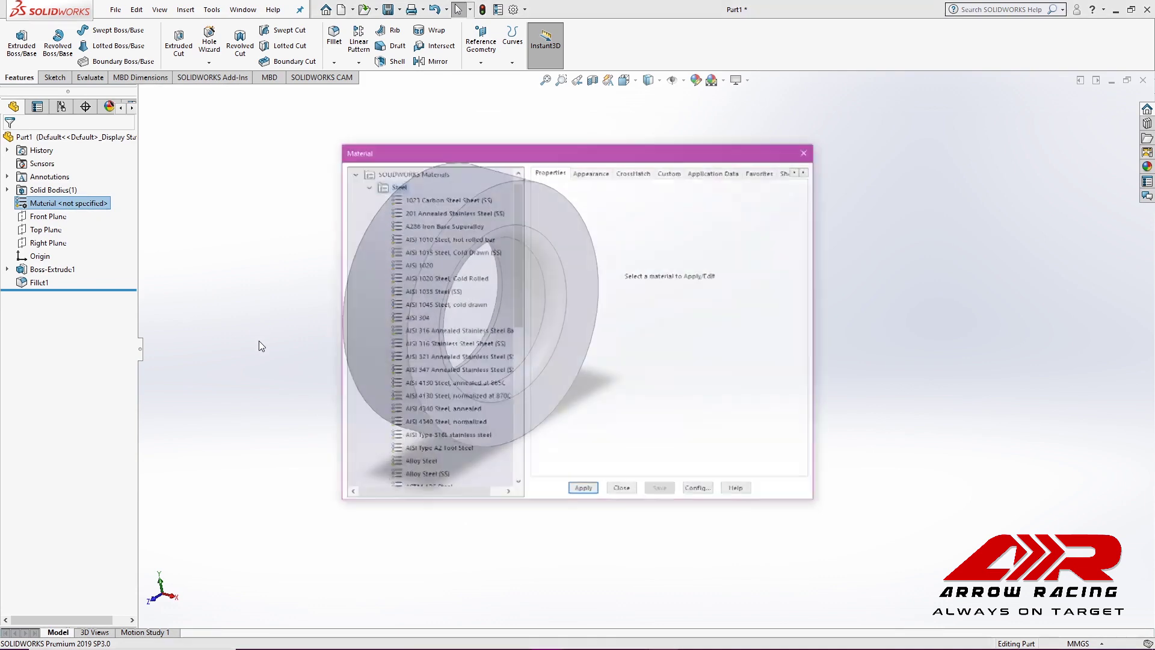
left_click(366, 186)
left_click(366, 318)
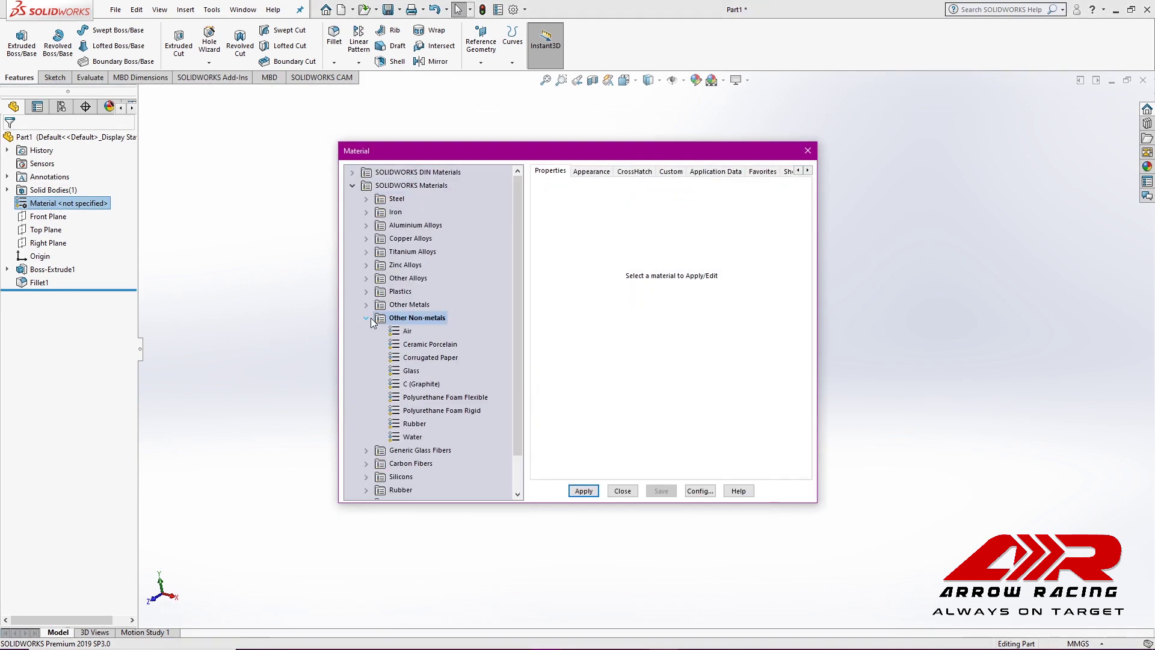
left_click(424, 346)
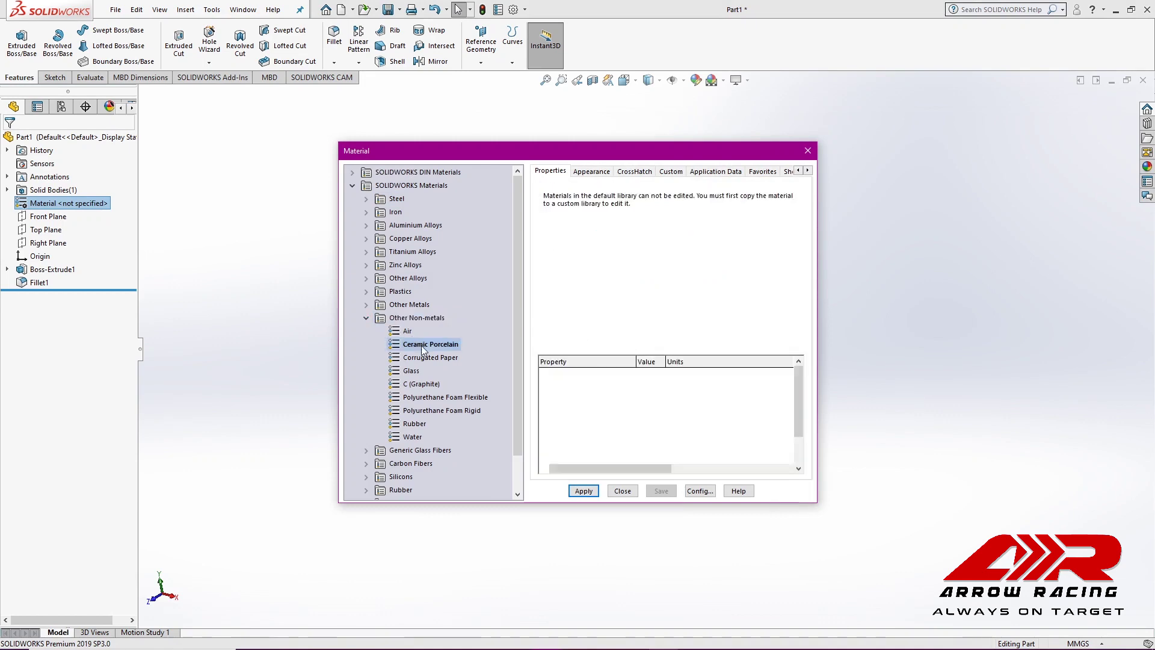
left_click(583, 491)
left_click(620, 492)
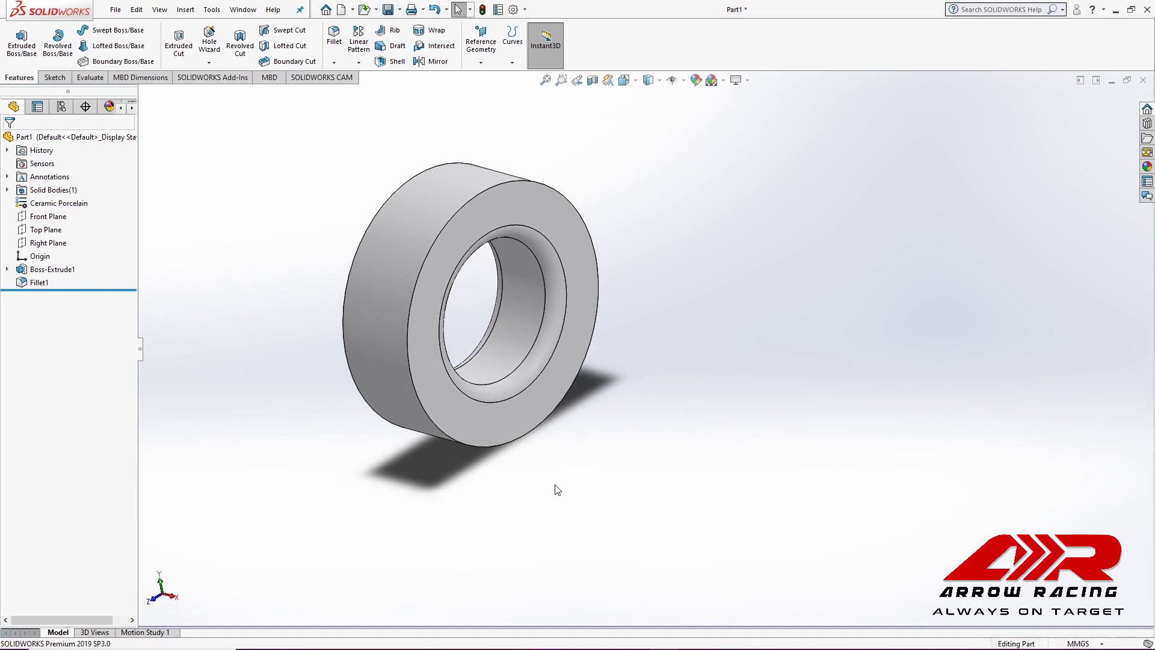
- Save the part as 'Ball bearing' in Desktop > Arrow Racers wheel system tutorial
key("ctrl+s")
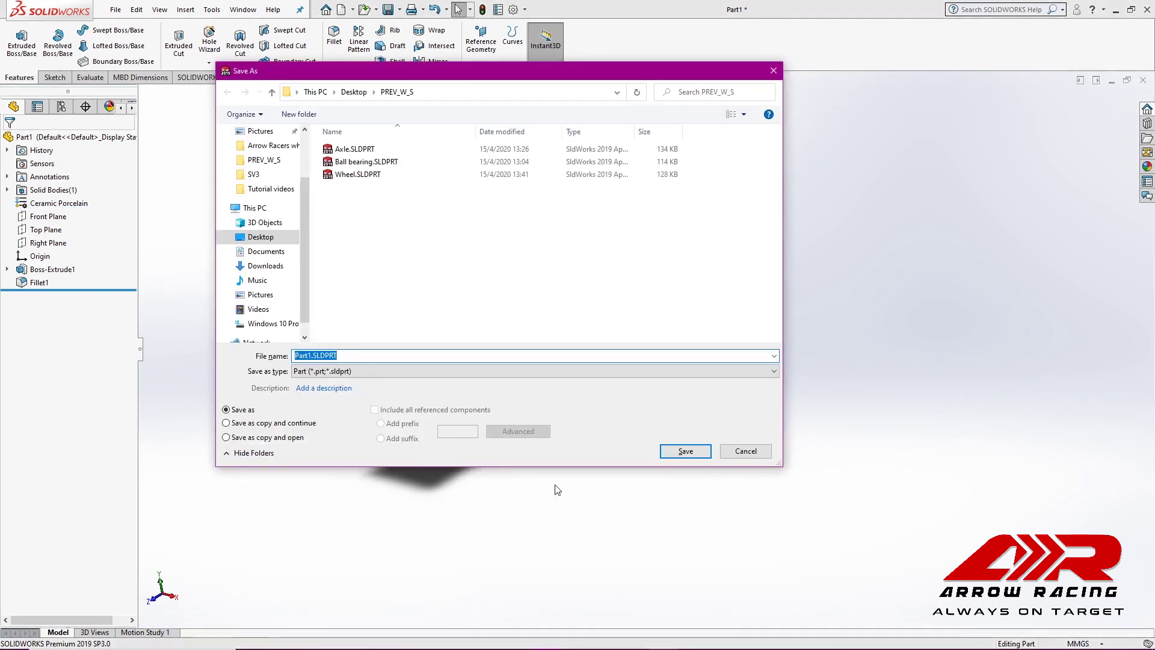
left_click(354, 91)
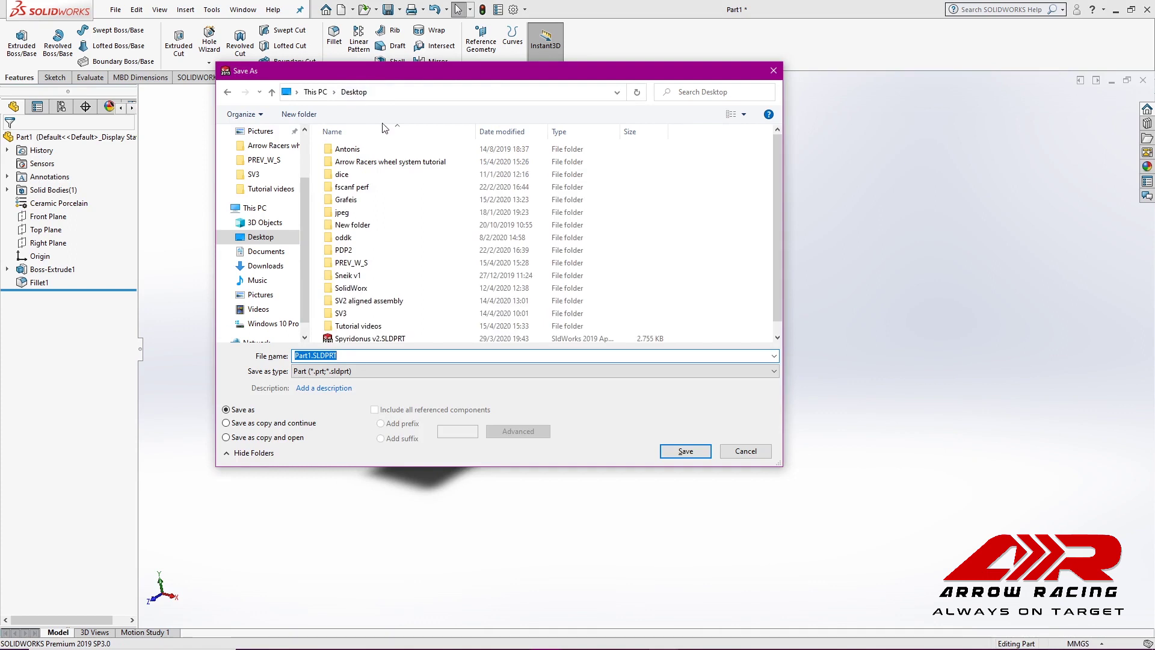
double_click(391, 161)
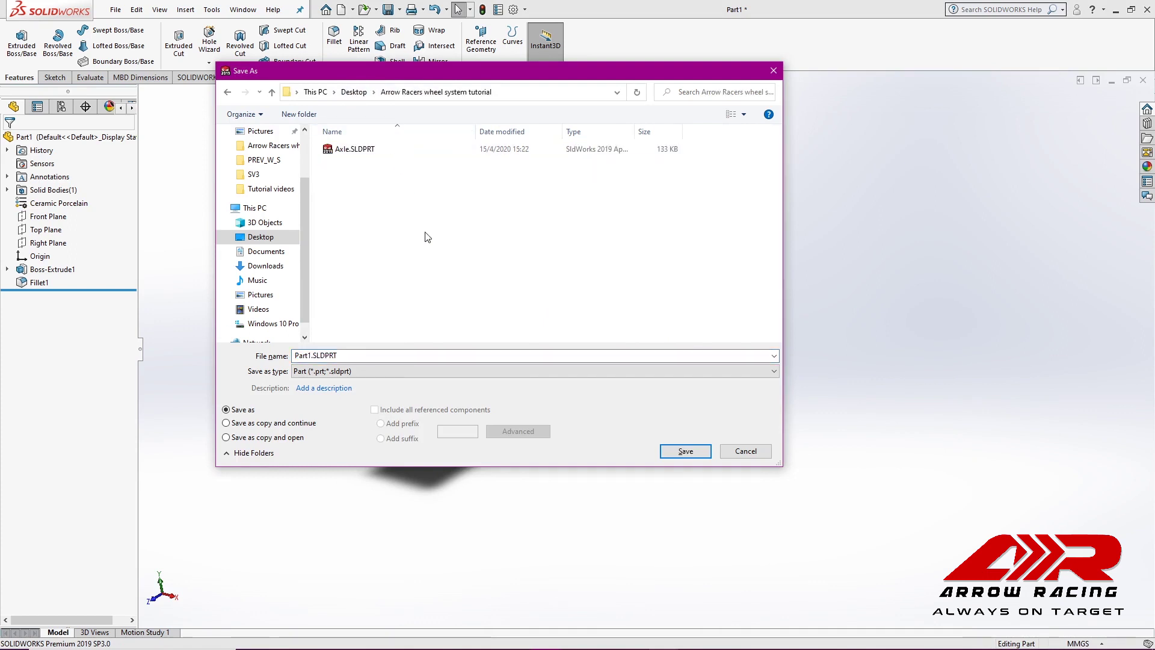
left_click(408, 360)
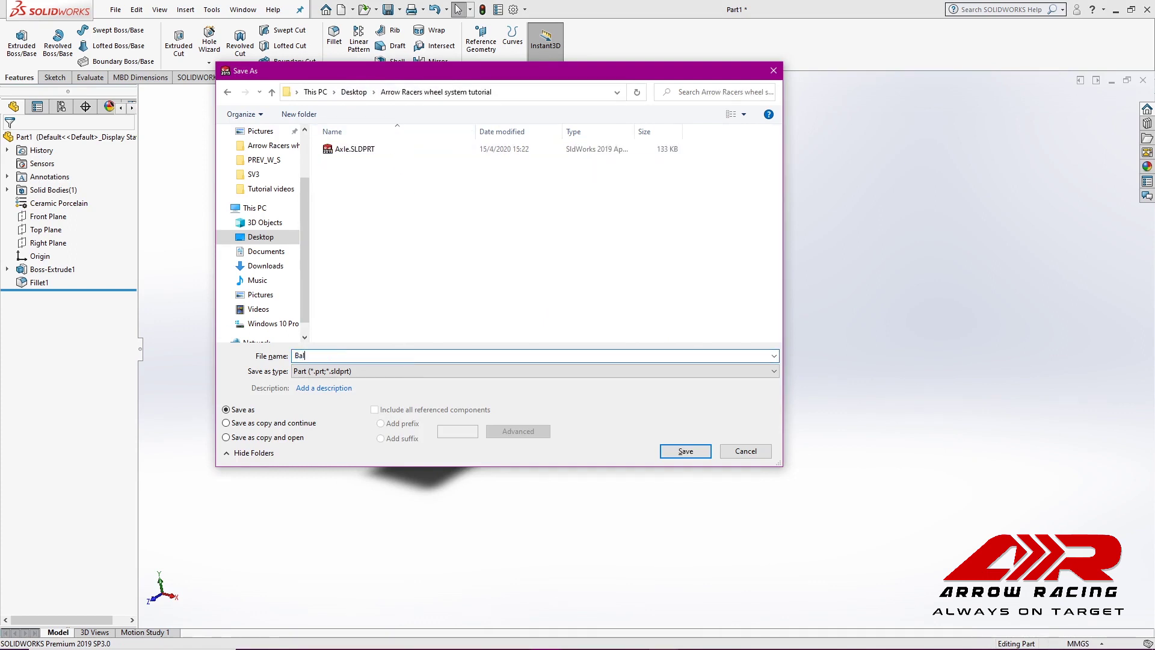
type("Ball bearing")
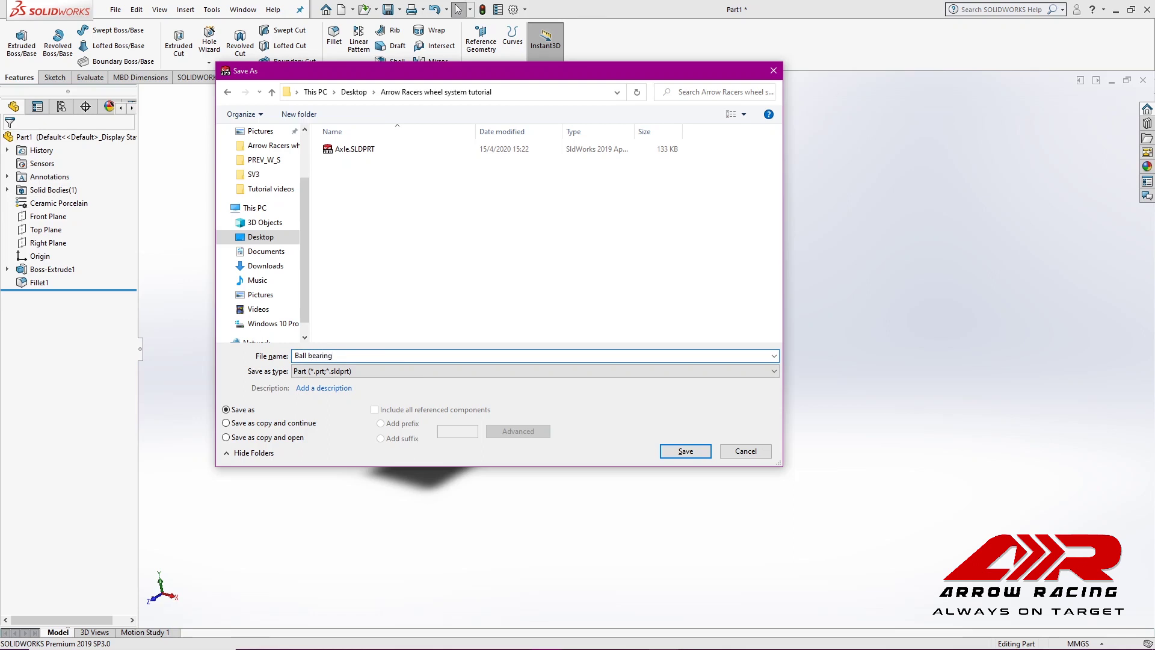
key("Return")
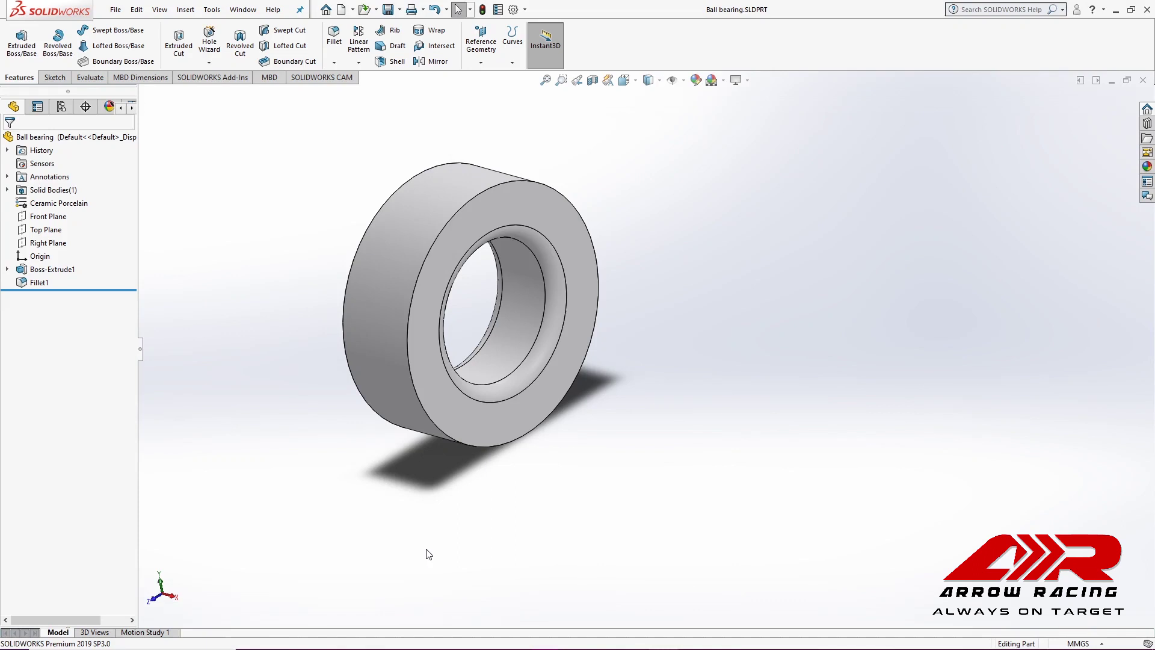
- Create another blank Part document from File > New
left_click(114, 10)
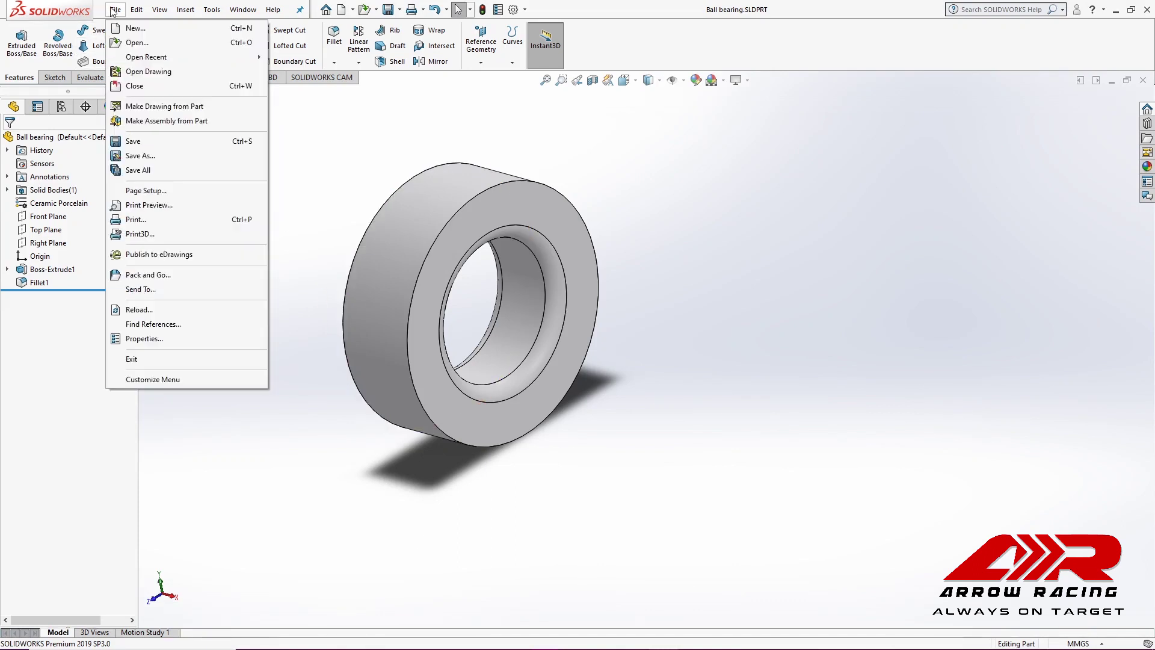
left_click(132, 29)
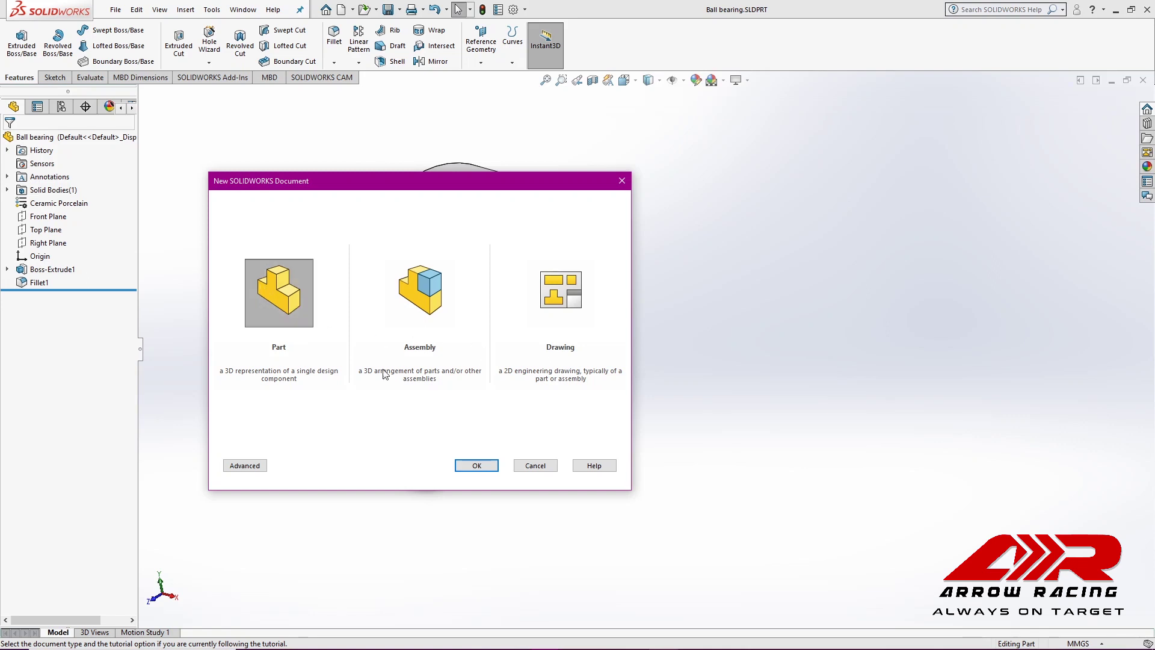
left_click(481, 466)
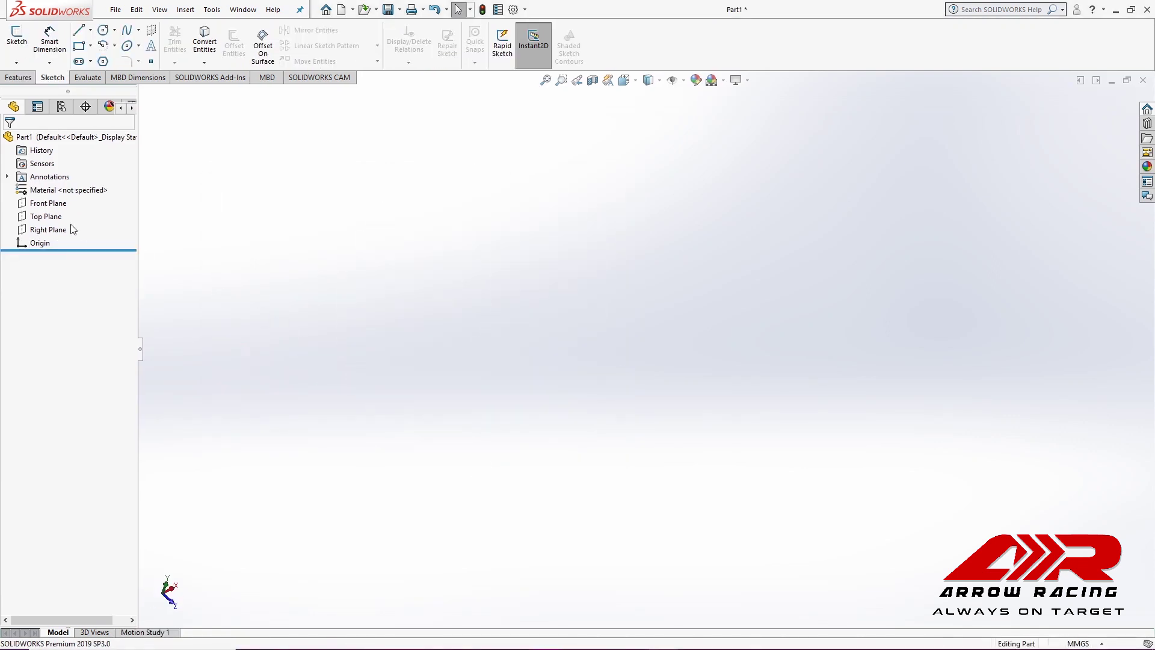
- On a new Right Plane sketch, draw an origin-centred circle dimensioned Ø26 mm
right_click(51, 233)
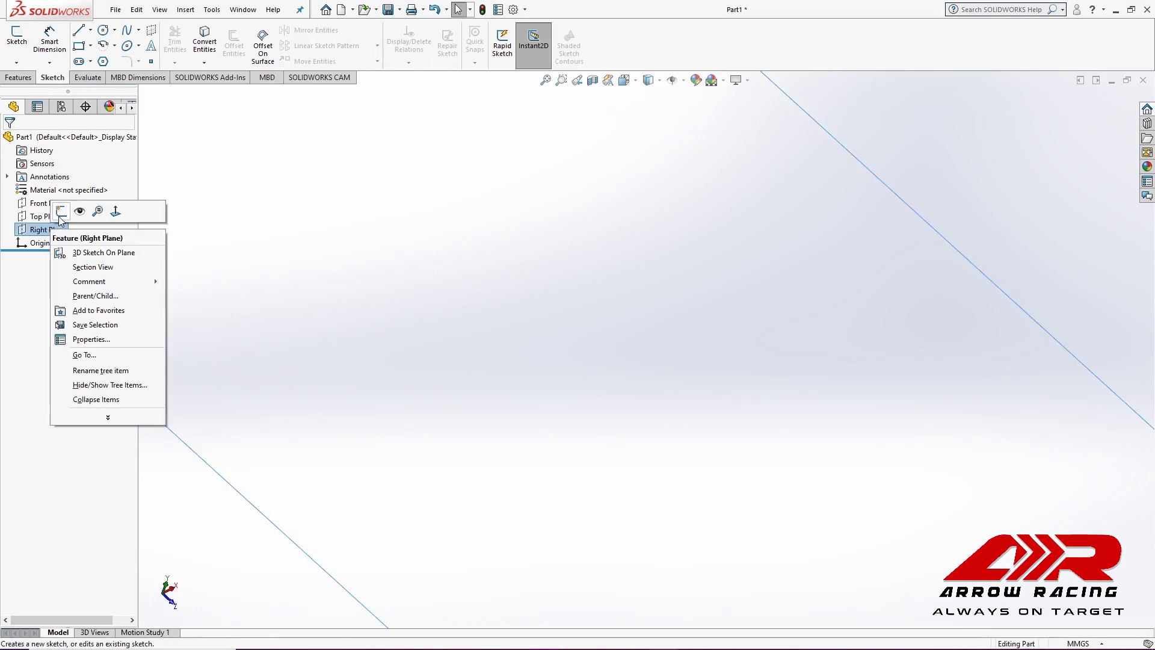
left_click(95, 210)
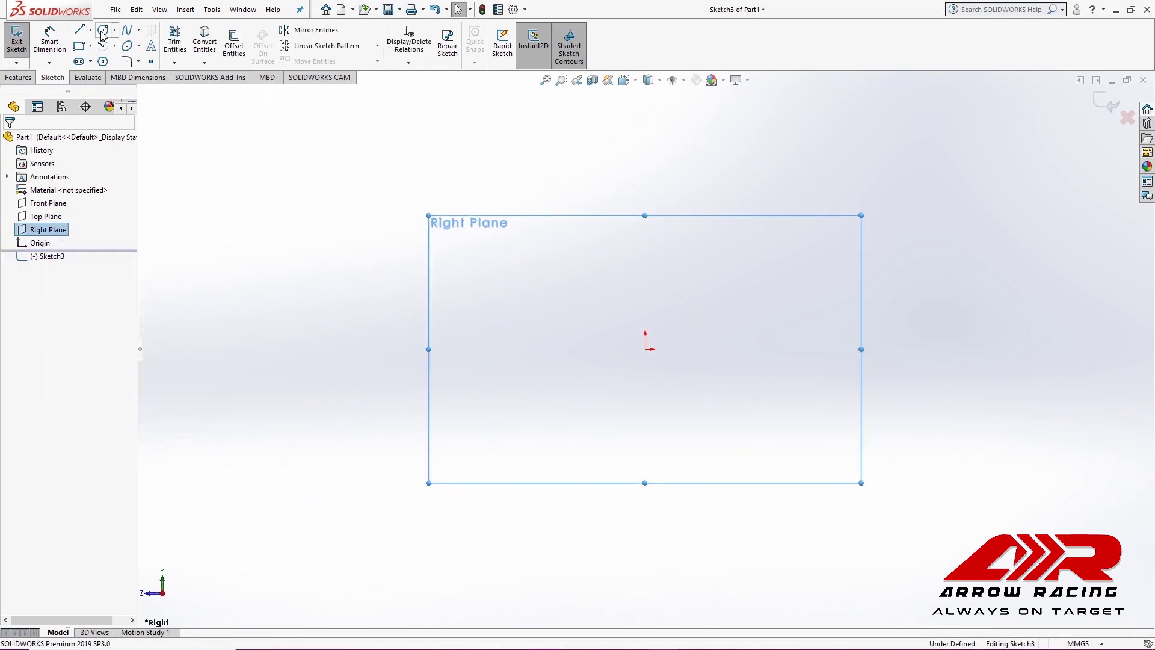
left_click(646, 349)
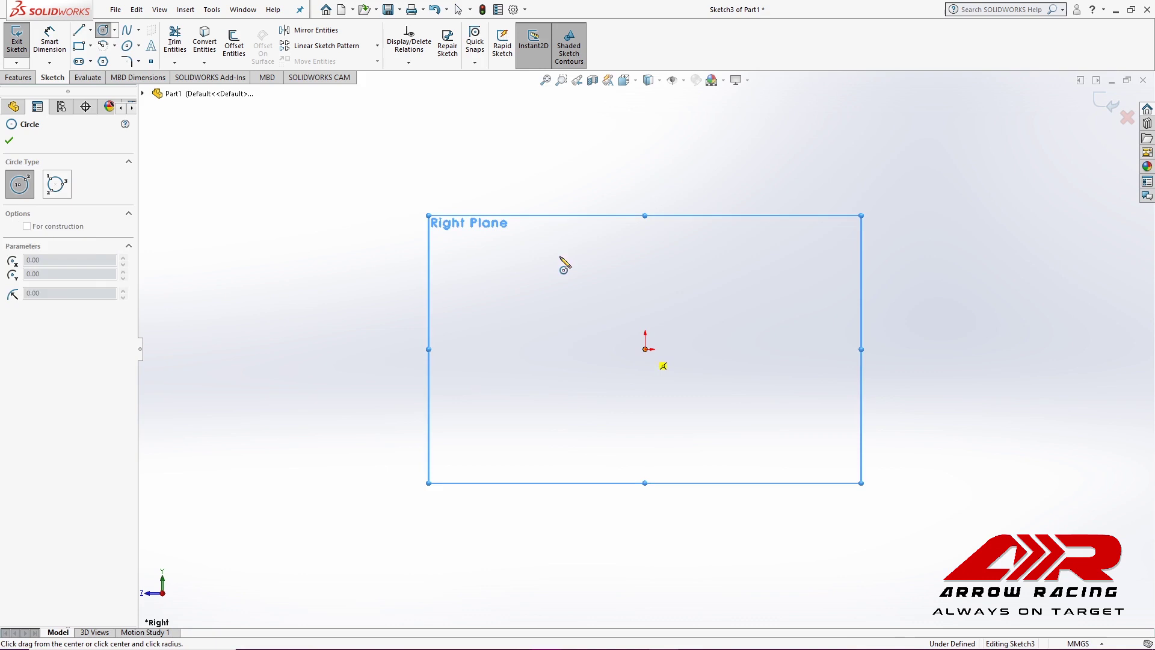
left_click(557, 250)
key("Escape")
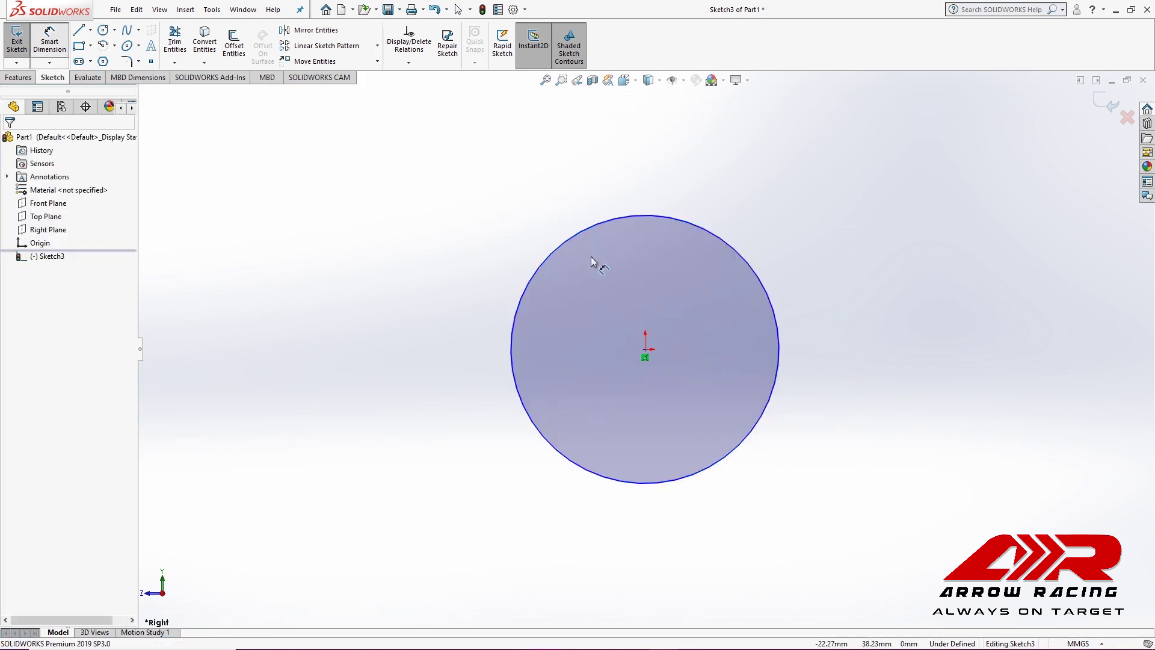
left_click(545, 236)
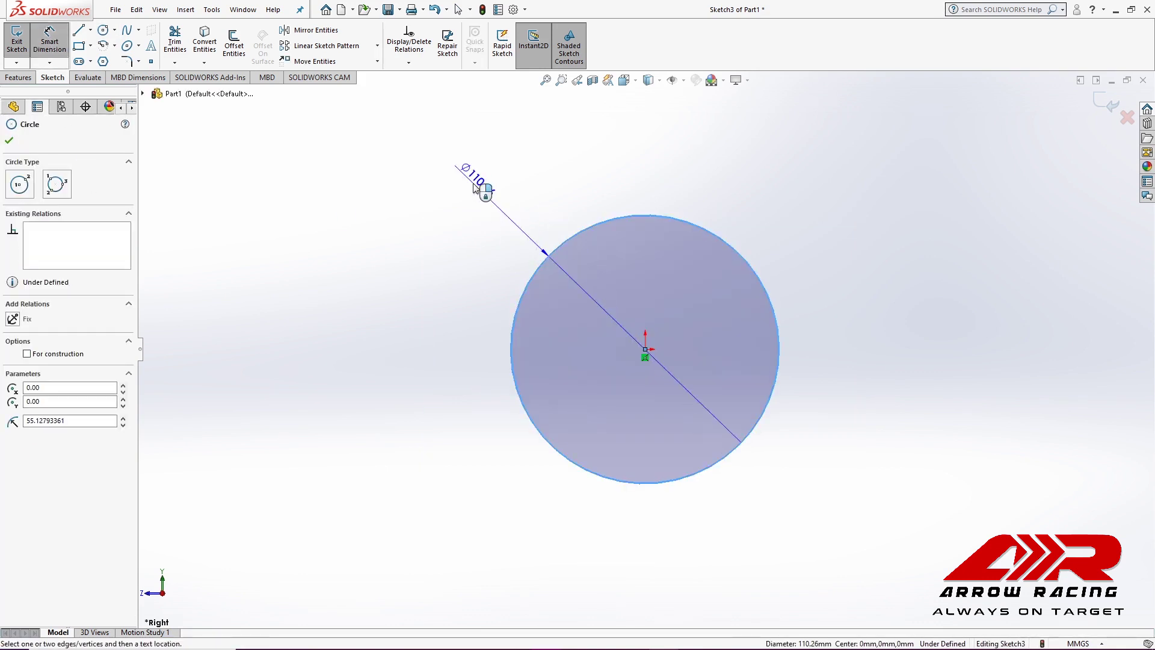
left_click(474, 187)
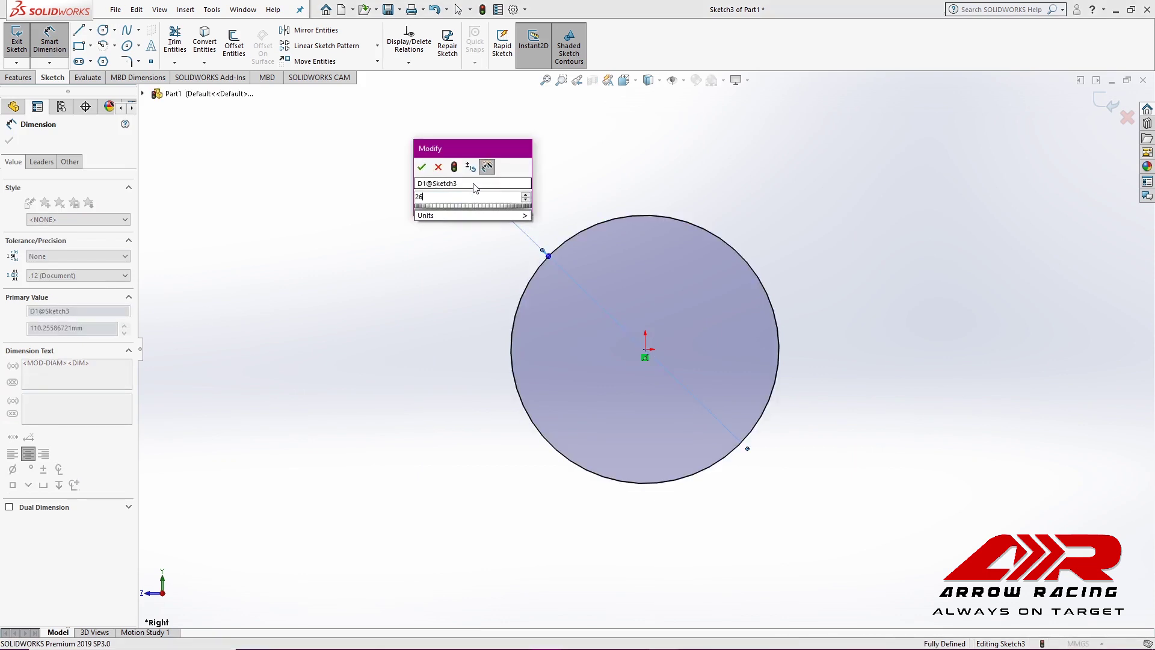
key("Return")
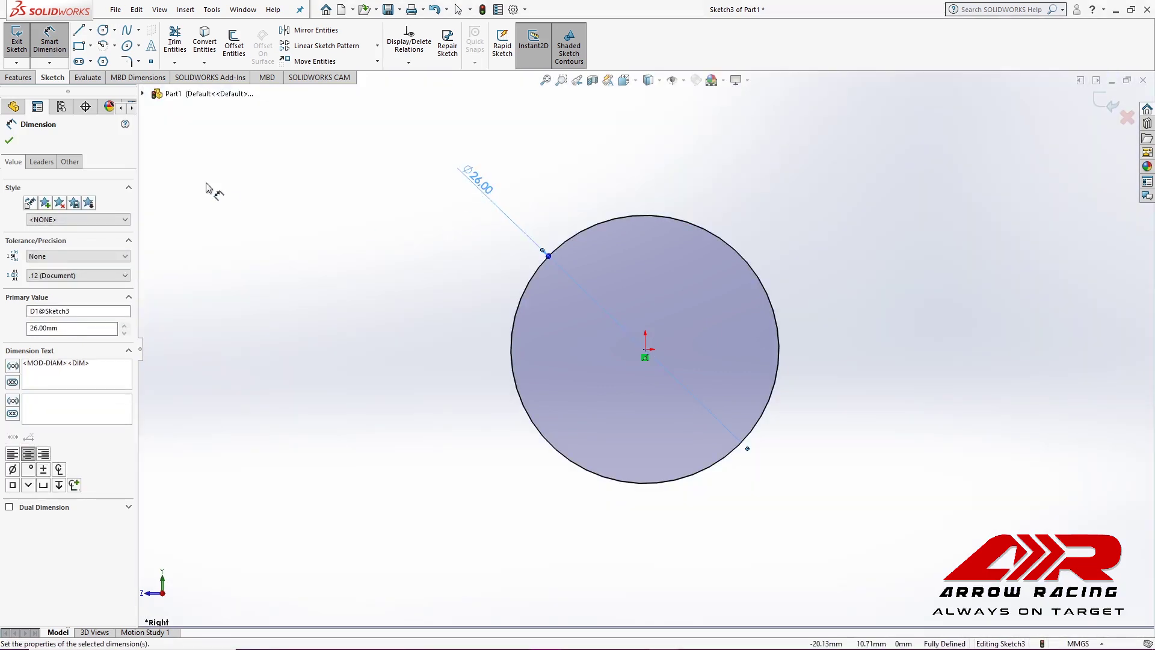
left_click(210, 188)
- Extrude the Ø26 mm circle 15 mm Blind as Boss-Extrude2
left_click(30, 78)
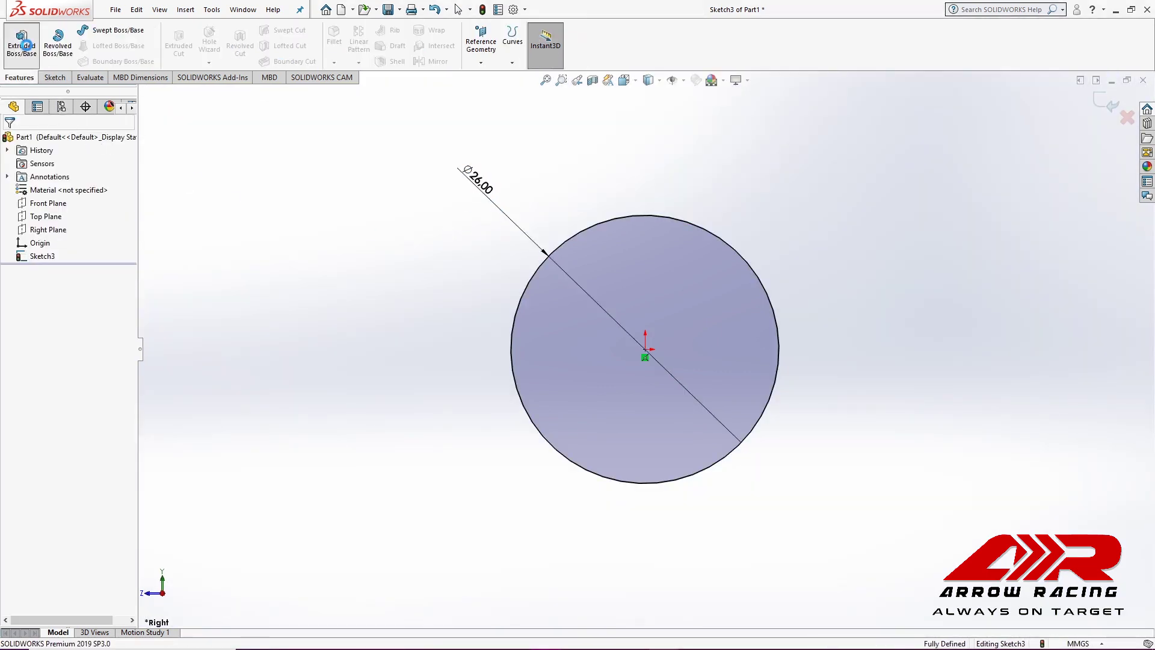
left_click(26, 46)
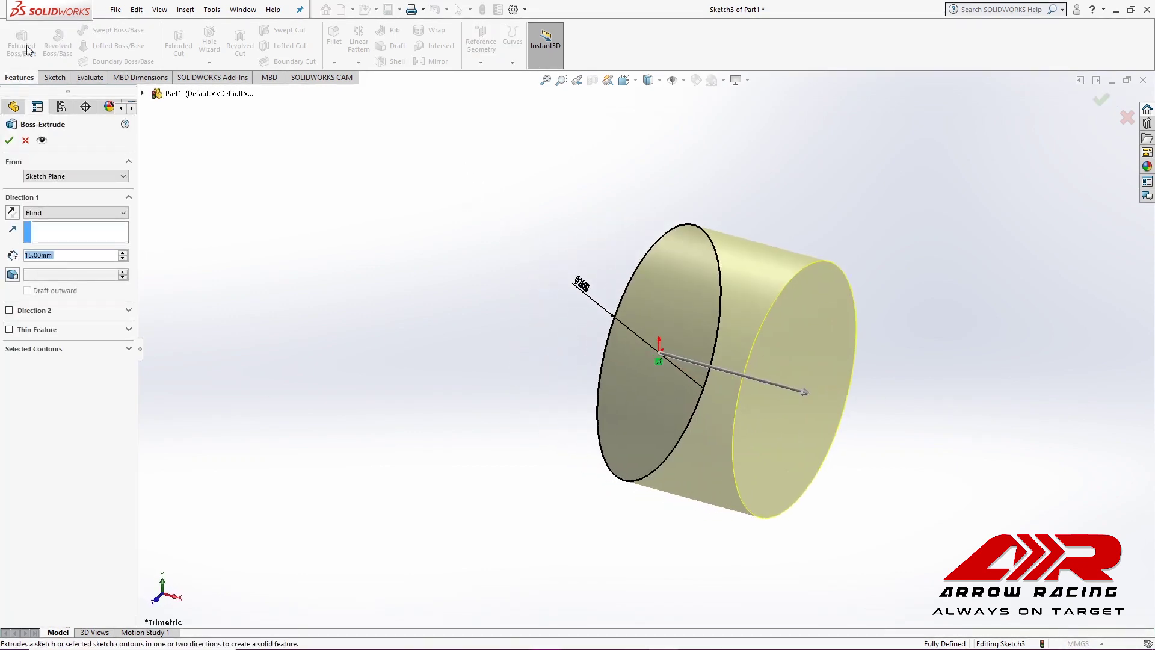
key("Return")
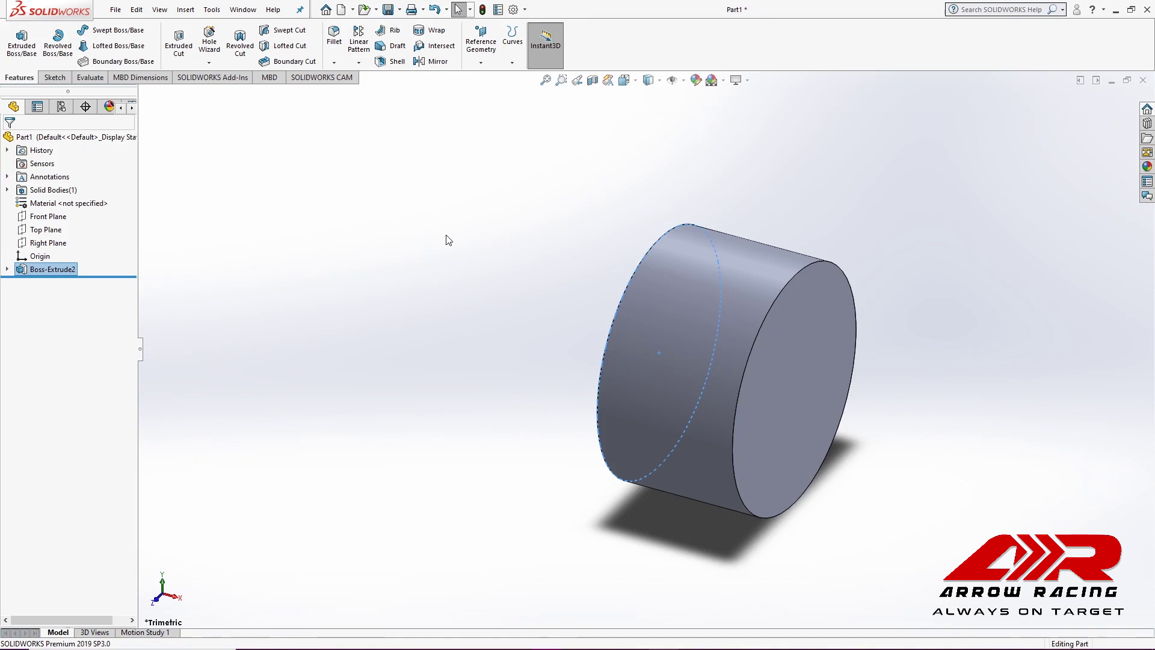
left_click(448, 241)
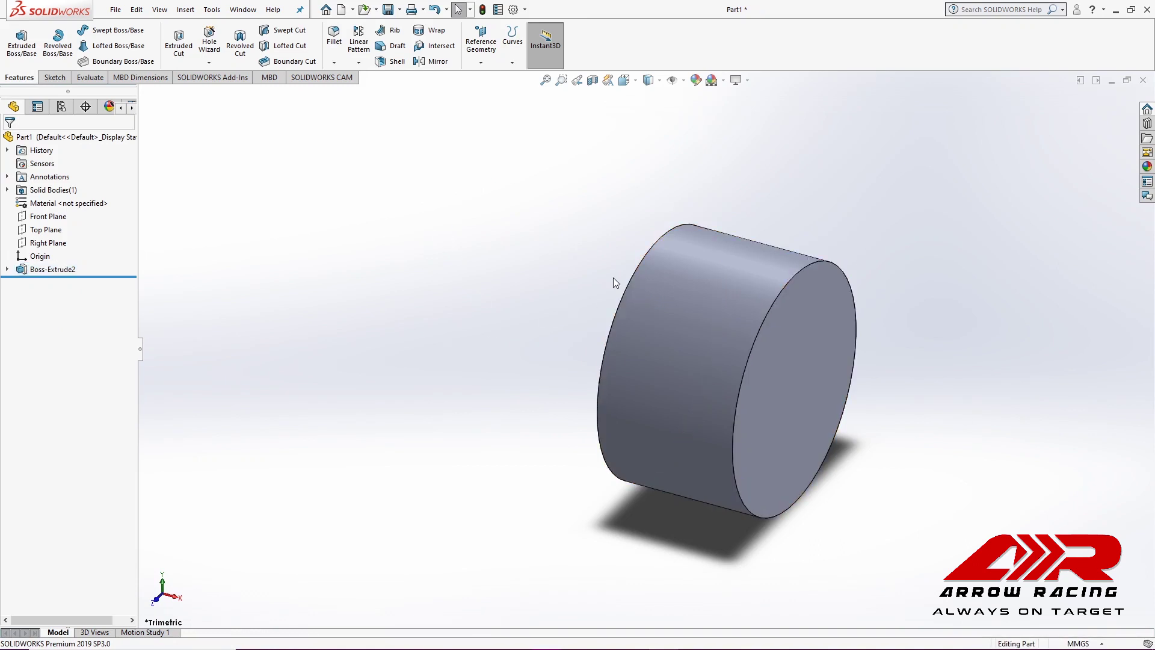
- Start a new sketch on the cylinder's end face and view it head-on
middle_click_drag(613, 278, 694, 290)
left_click(694, 291)
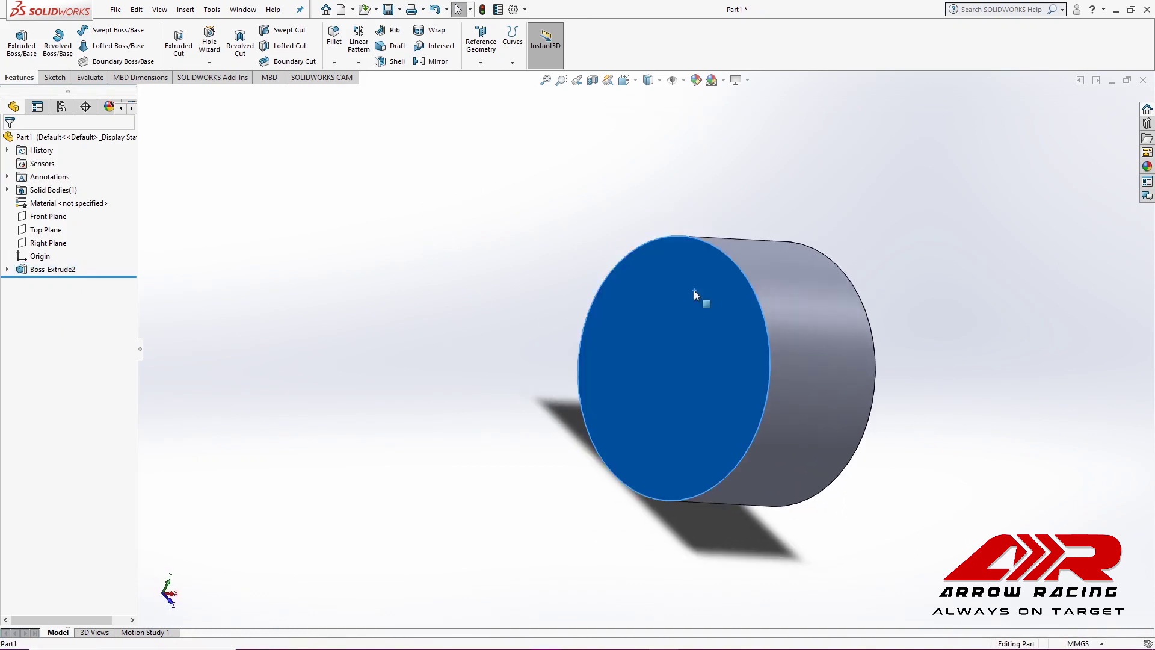
right_click(694, 290)
left_click(721, 268)
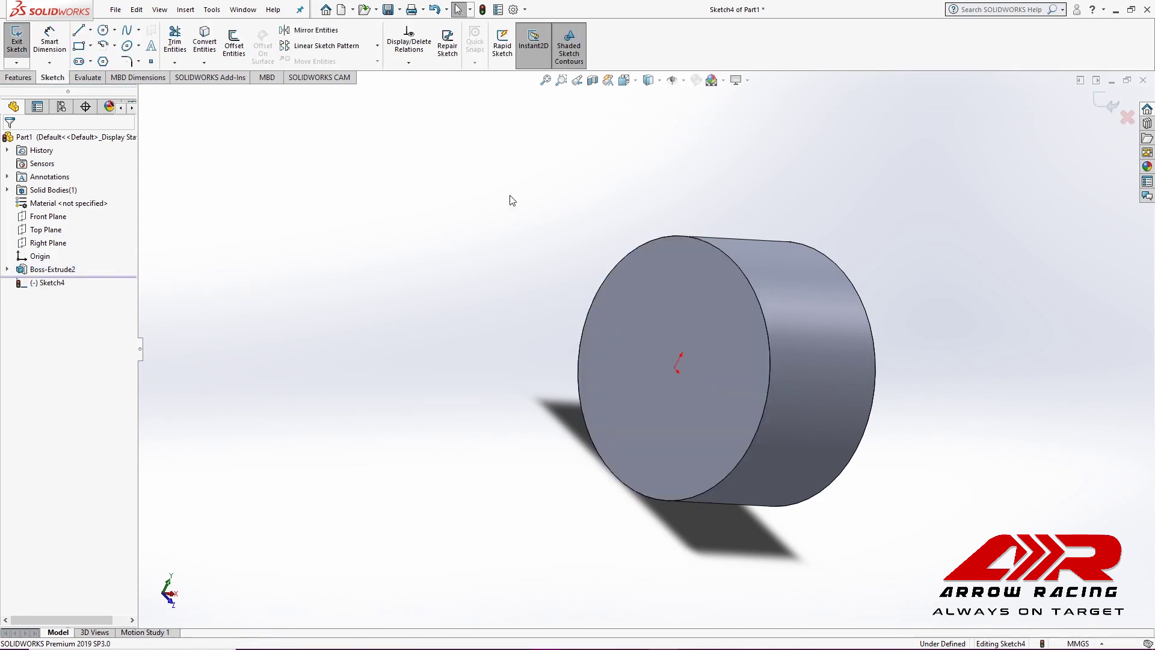
left_click(624, 81)
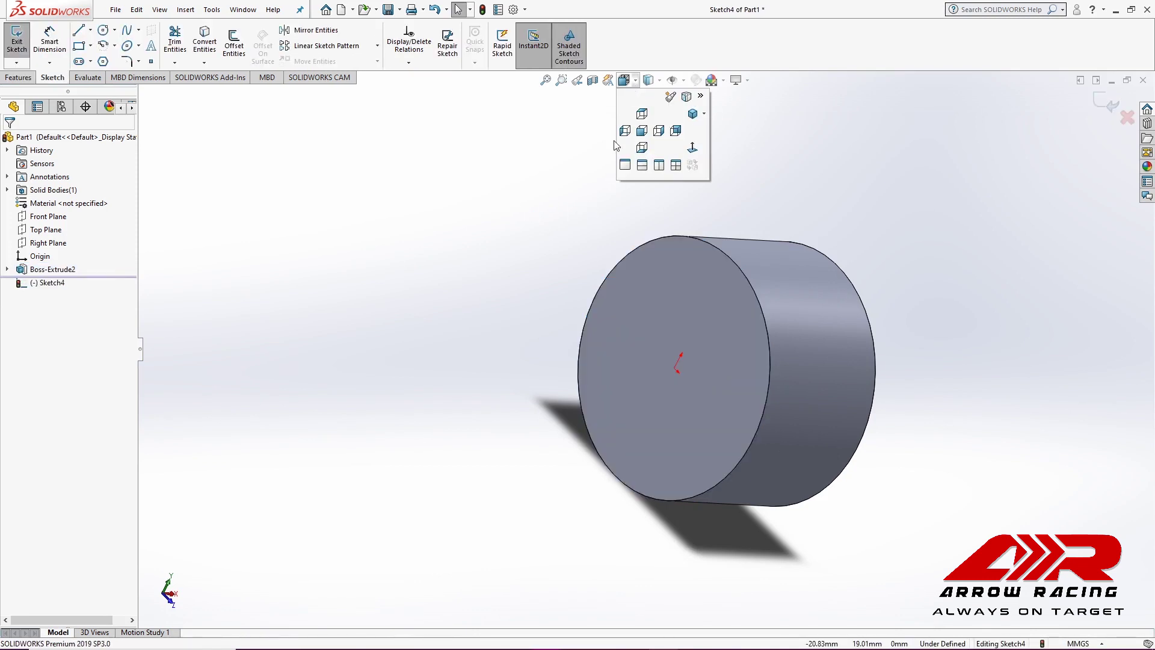
left_click(624, 131)
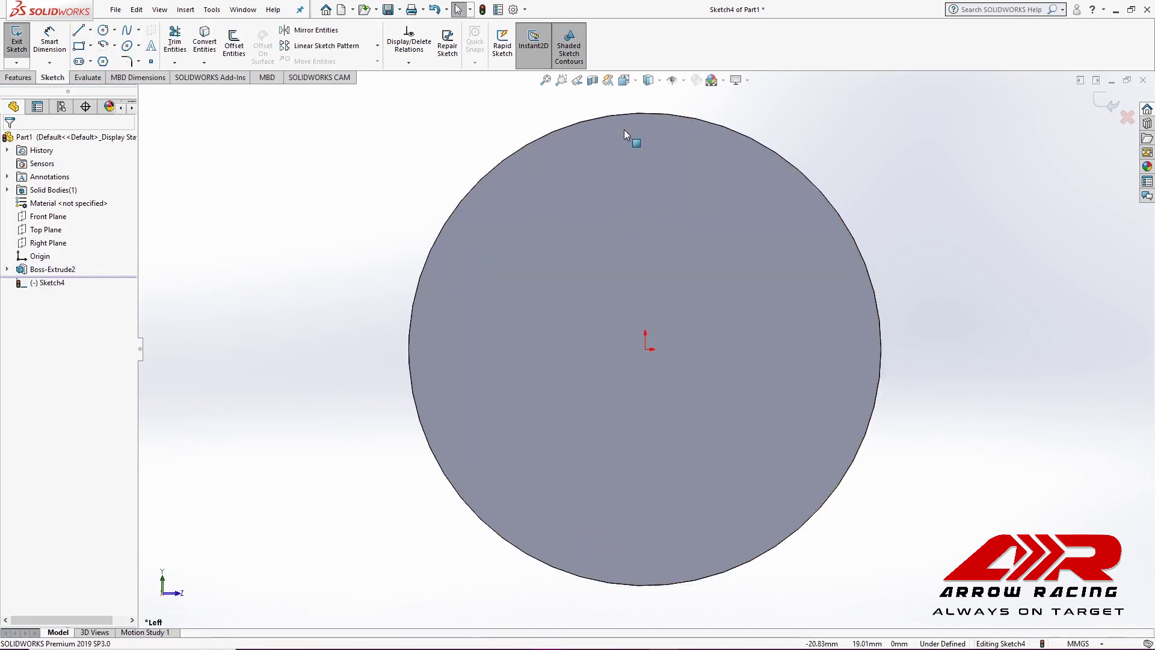
- Draw an origin-centred circle on the end face and dimension it Ø22 mm
left_click(104, 30)
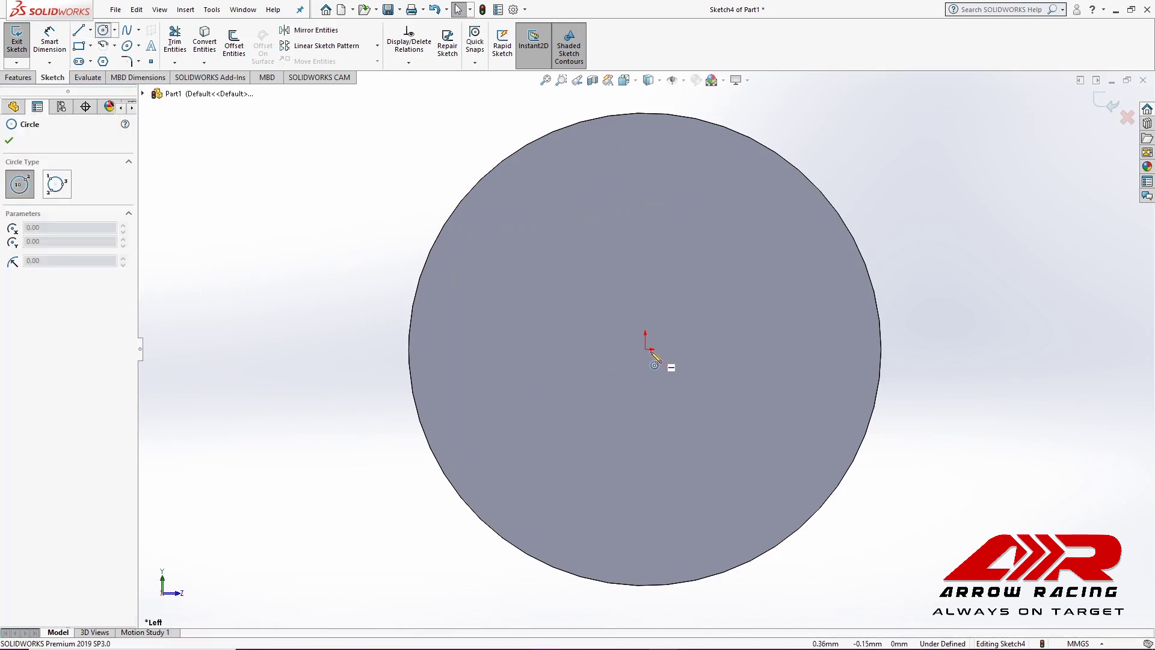
left_click(645, 349)
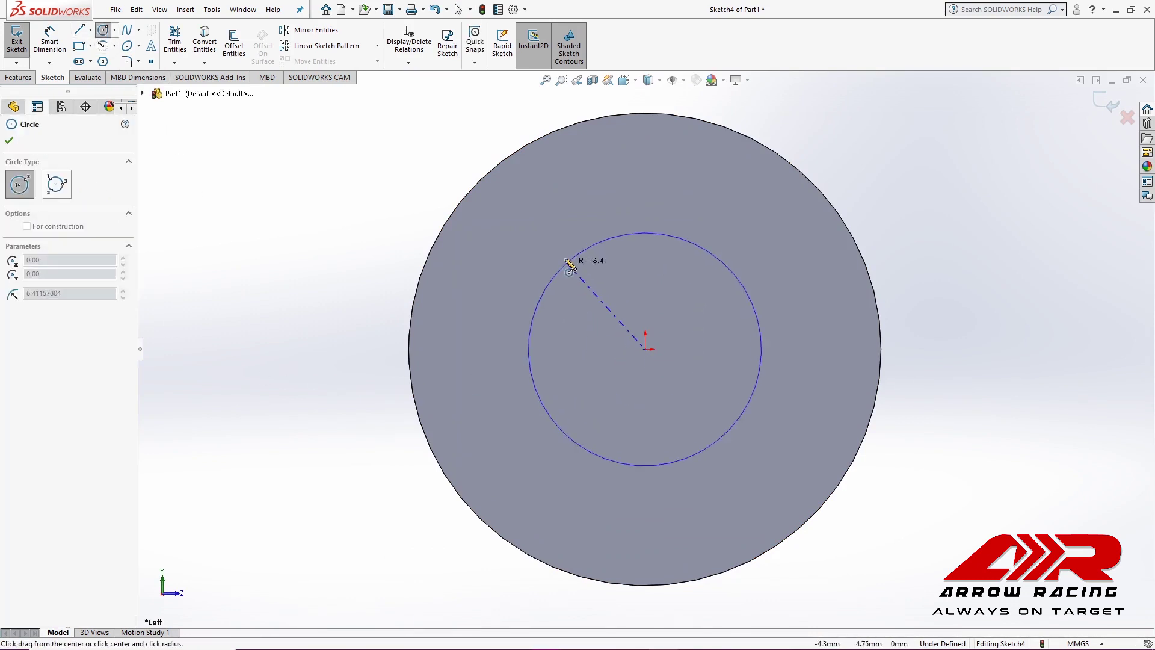
left_click(529, 188)
left_click(49, 42)
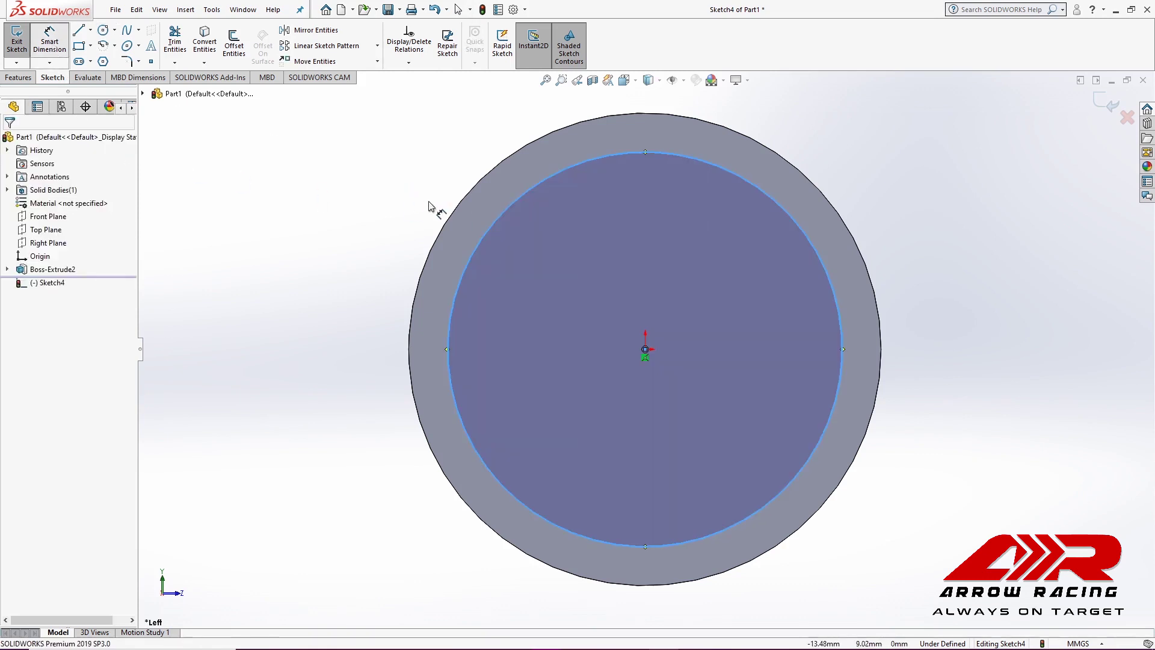
left_click(469, 272)
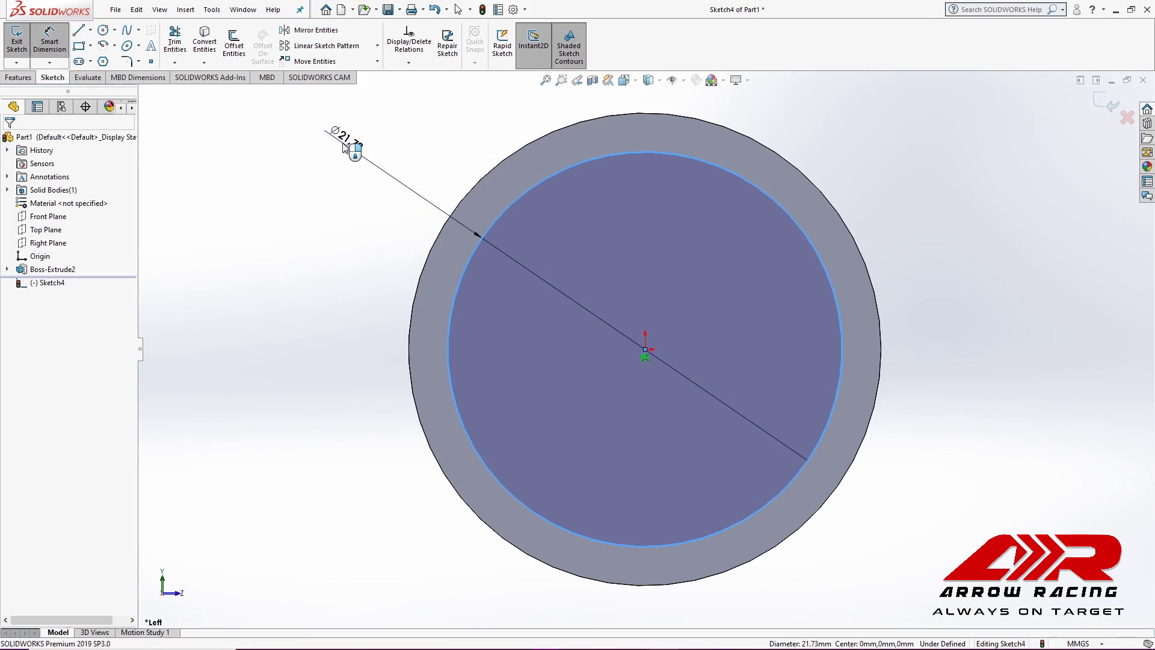
left_click(348, 145)
type("22")
key("Return")
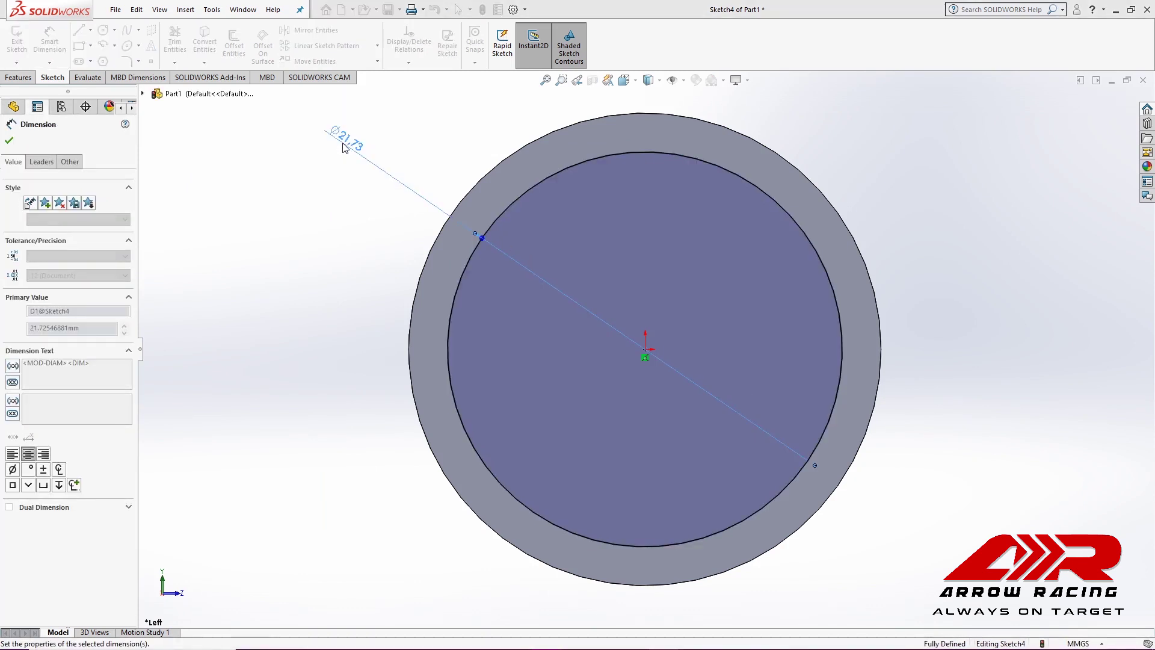
left_click(284, 400)
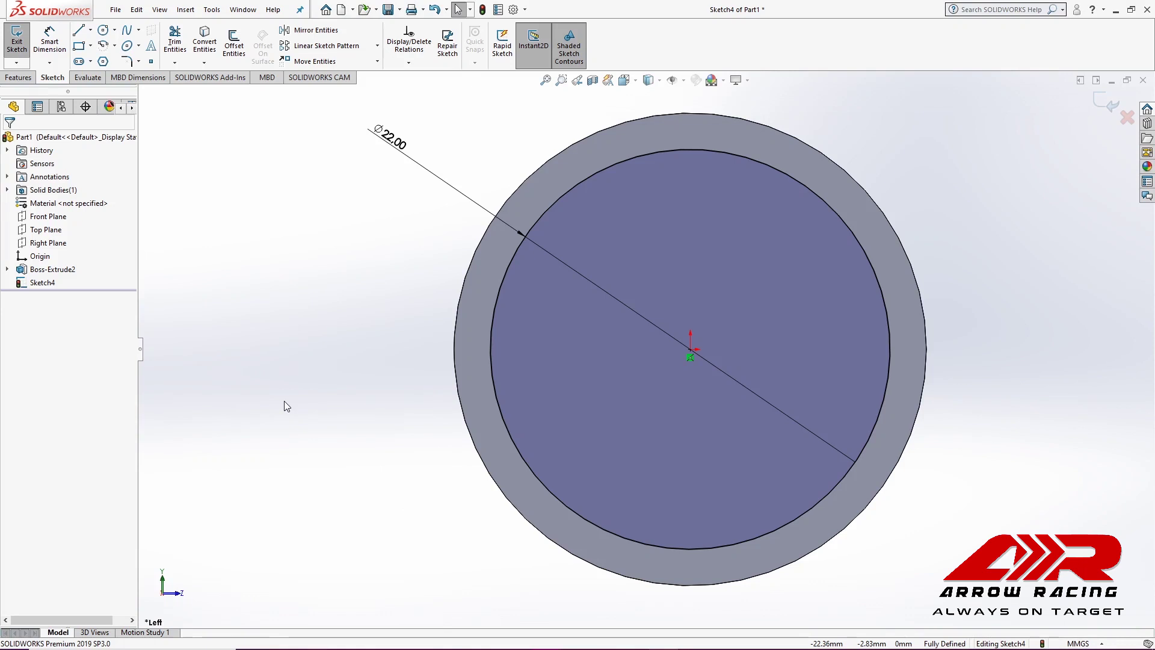
- Start an Extruded Cut from the 22 mm circle and orbit to a side view of the cylinder
left_click(18, 77)
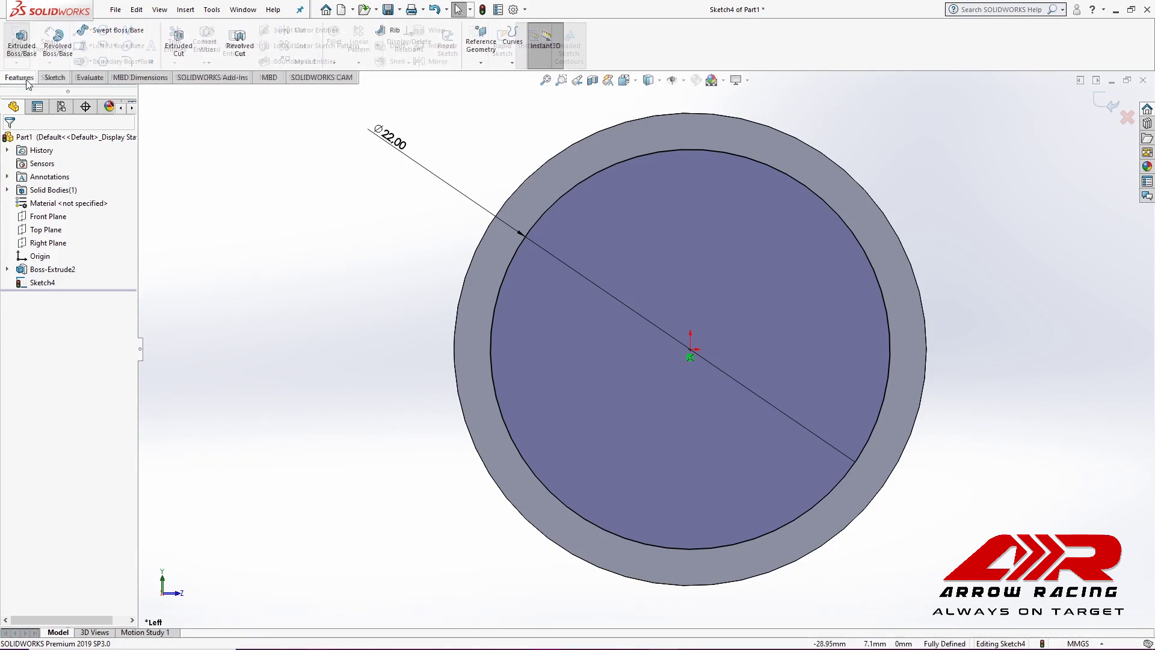
left_click(180, 46)
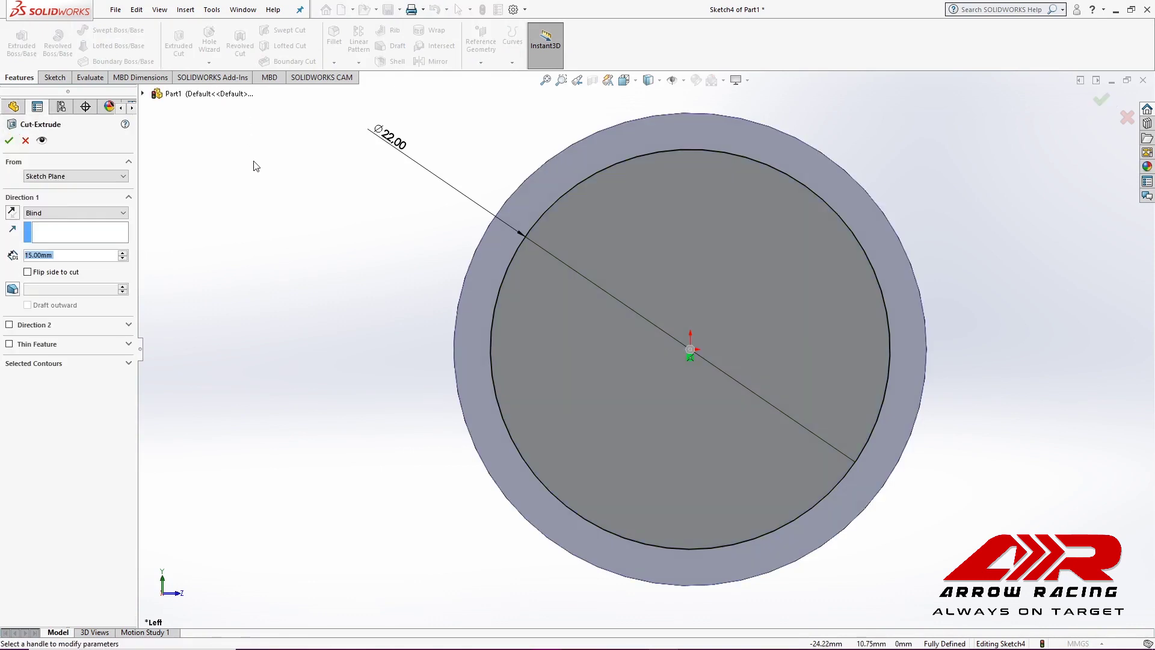
scroll(479, 241, "up", 3)
middle_click_drag(656, 200, 524, 241)
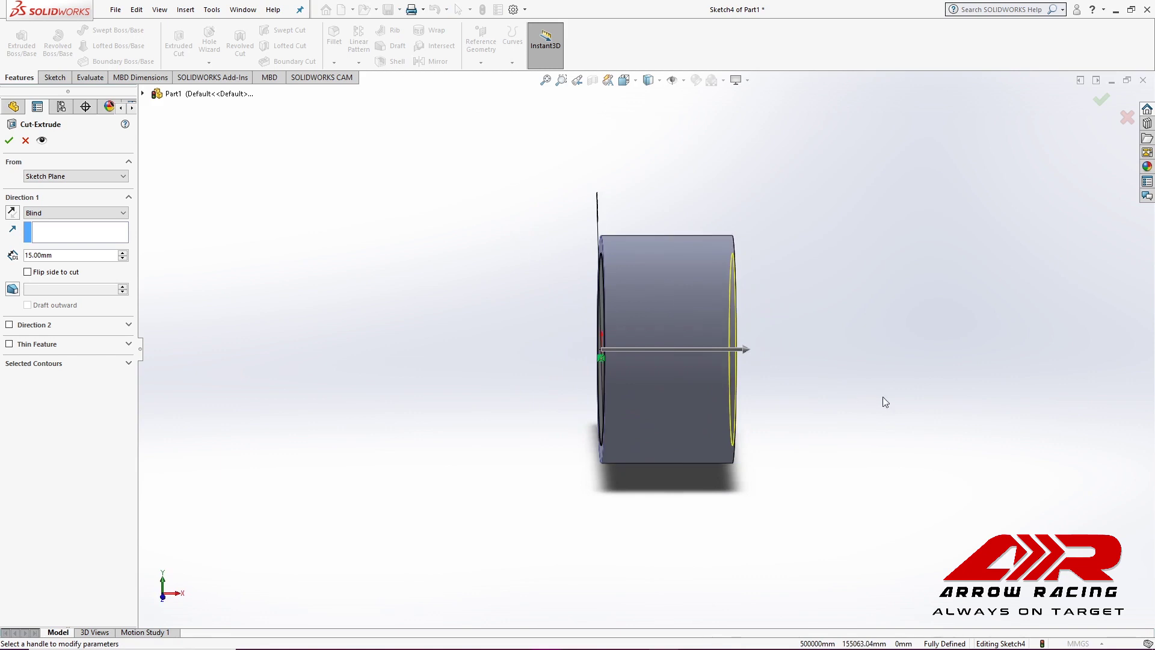
scroll(746, 349, "down", 3)
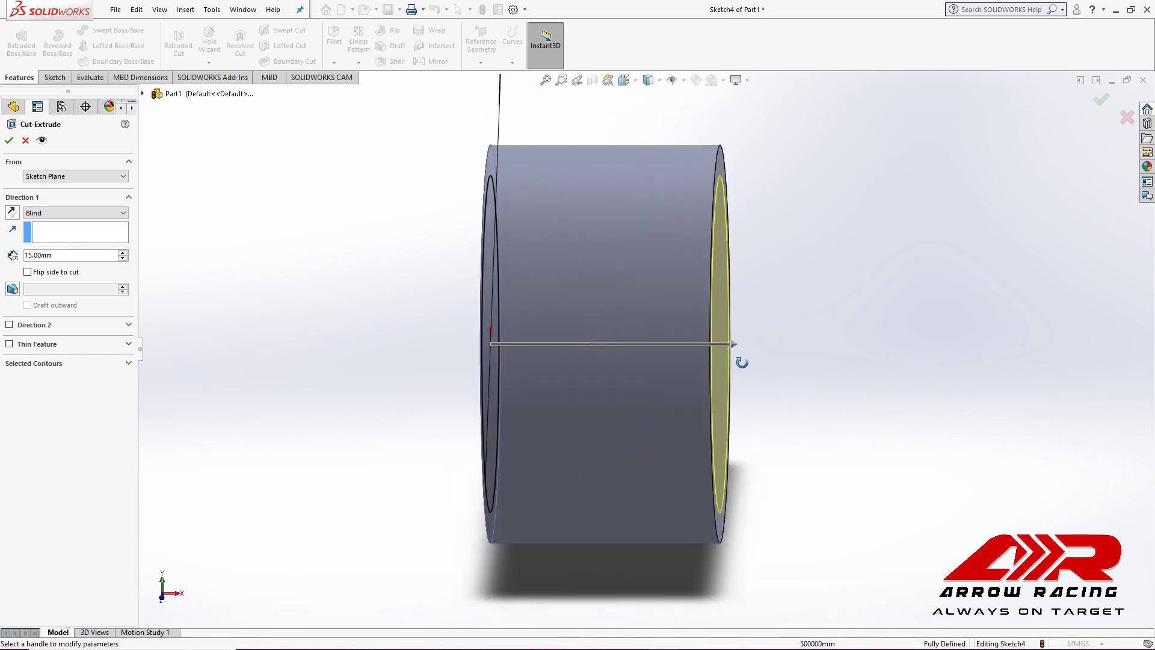
middle_click_drag(742, 362, 744, 365)
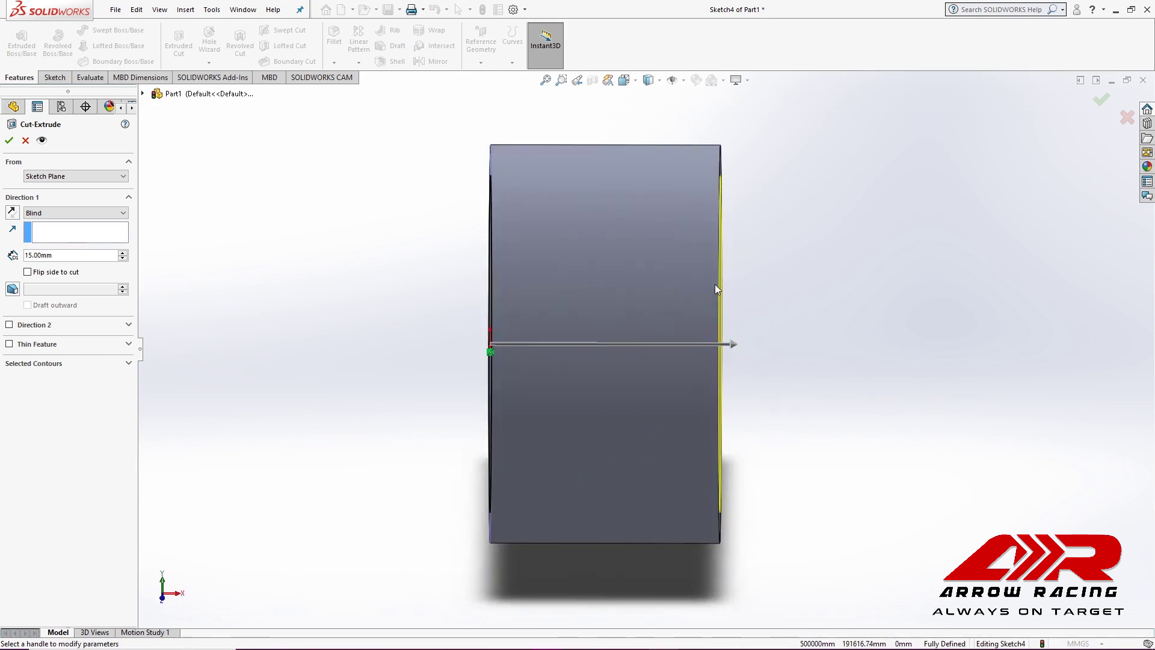
middle_click_drag(746, 315, 746, 323)
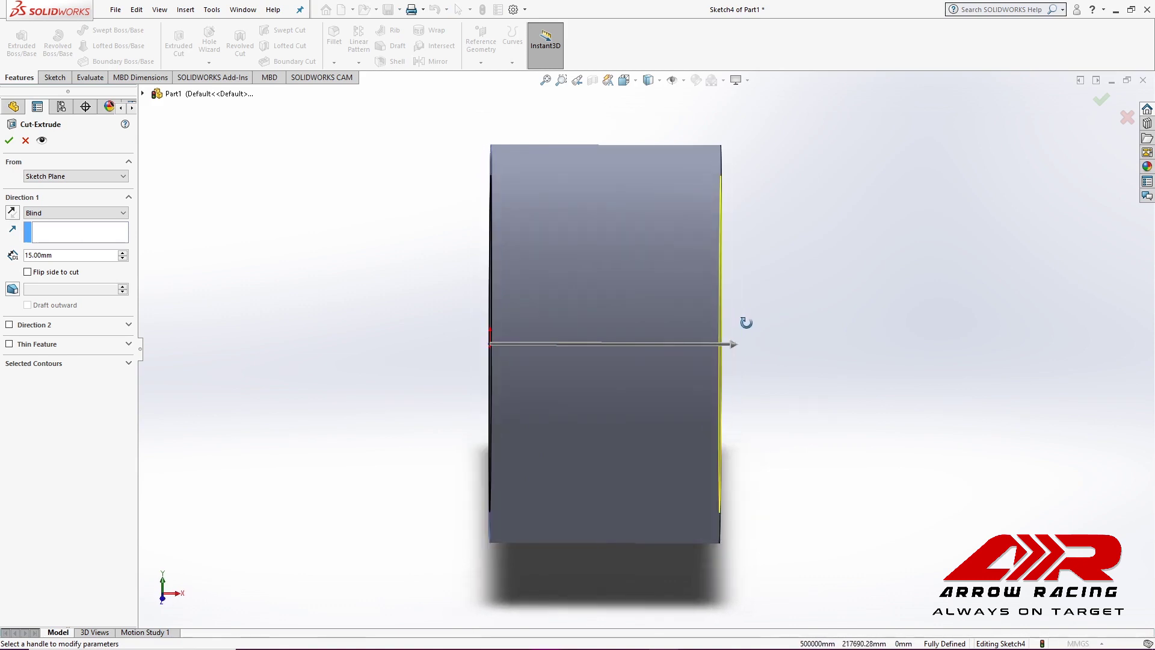
- Set the cut to end Offset From Surface, 2 mm from the wheel's far end face
left_click(61, 214)
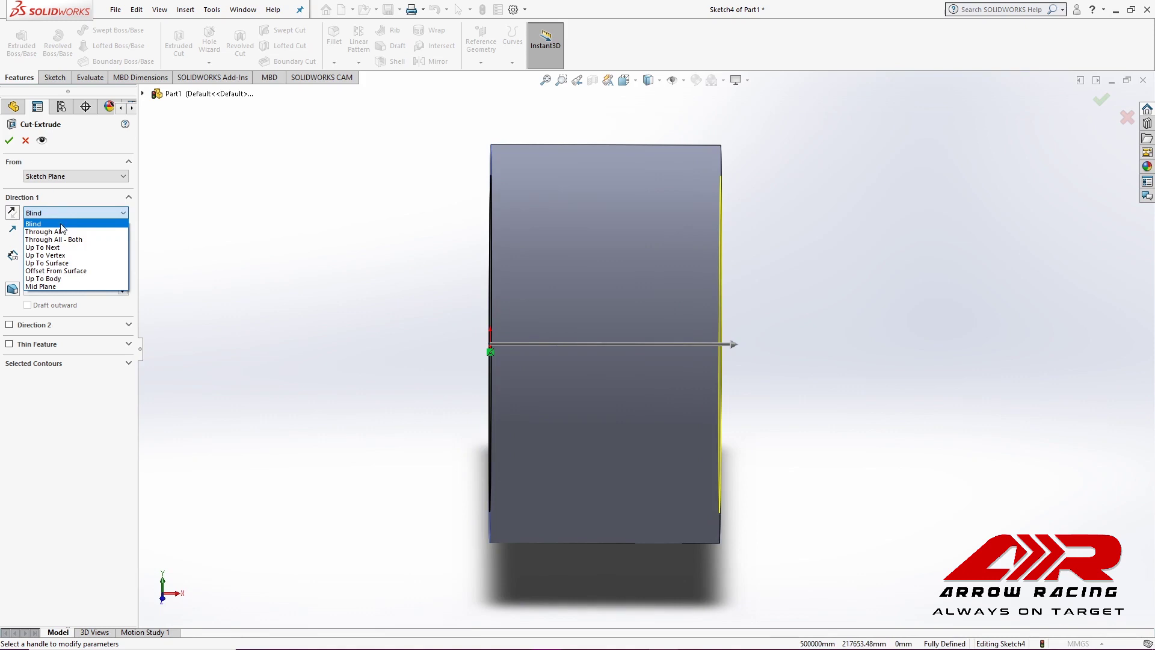
left_click(69, 271)
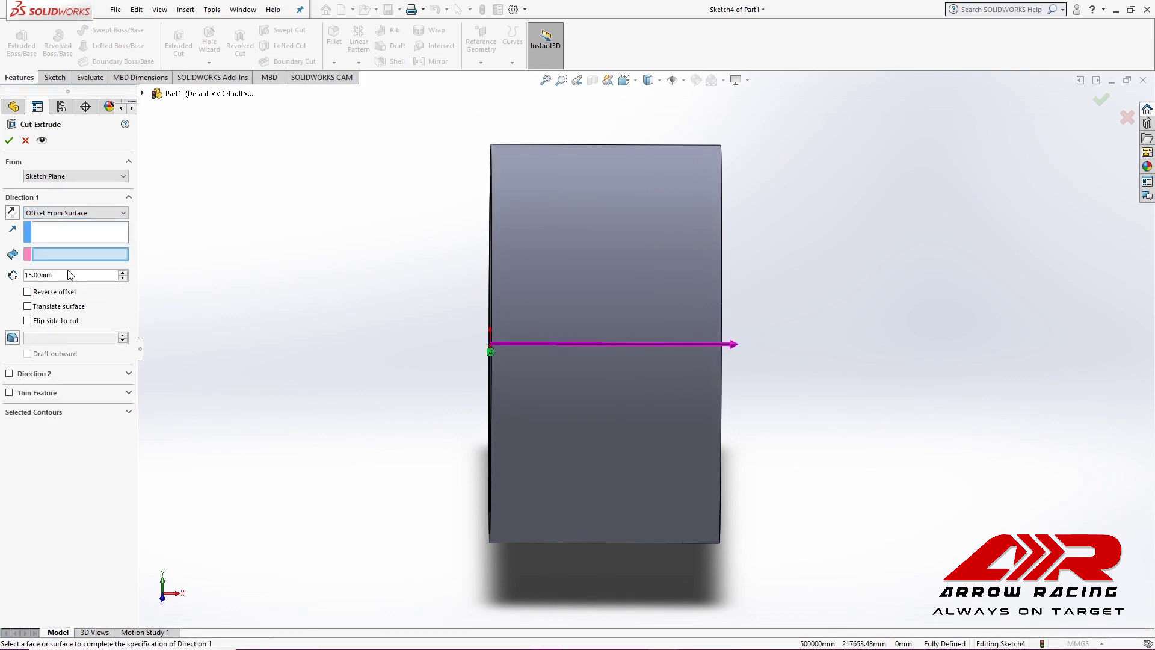
middle_click_drag(774, 372, 768, 374)
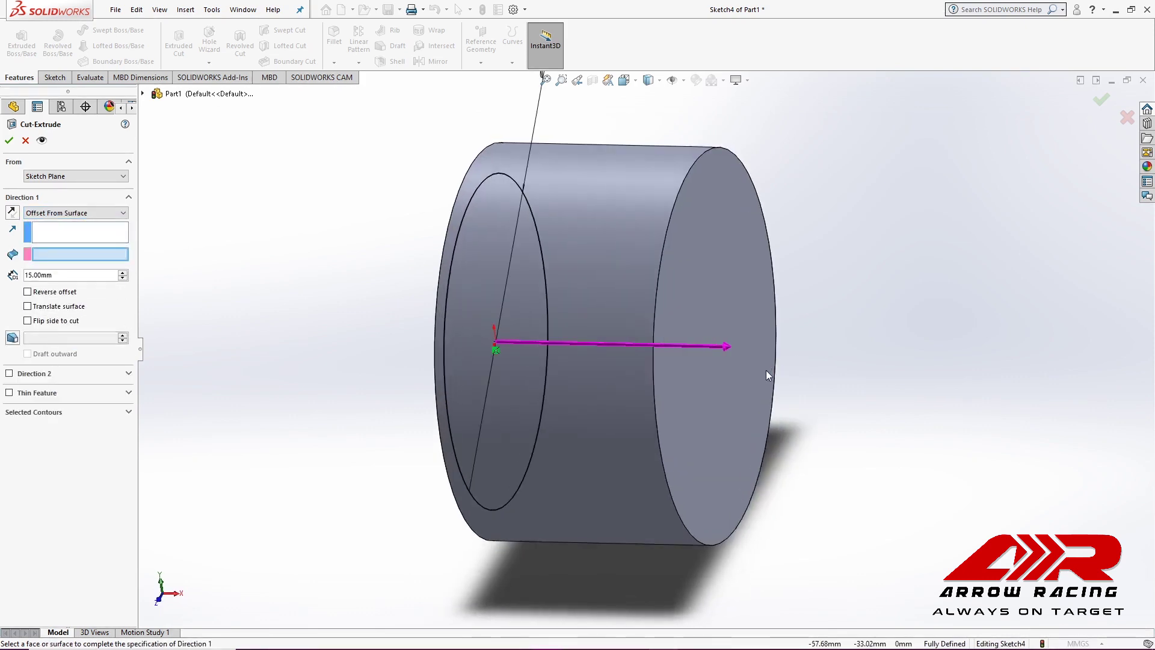
left_click(710, 305)
middle_click_drag(579, 306, 589, 319)
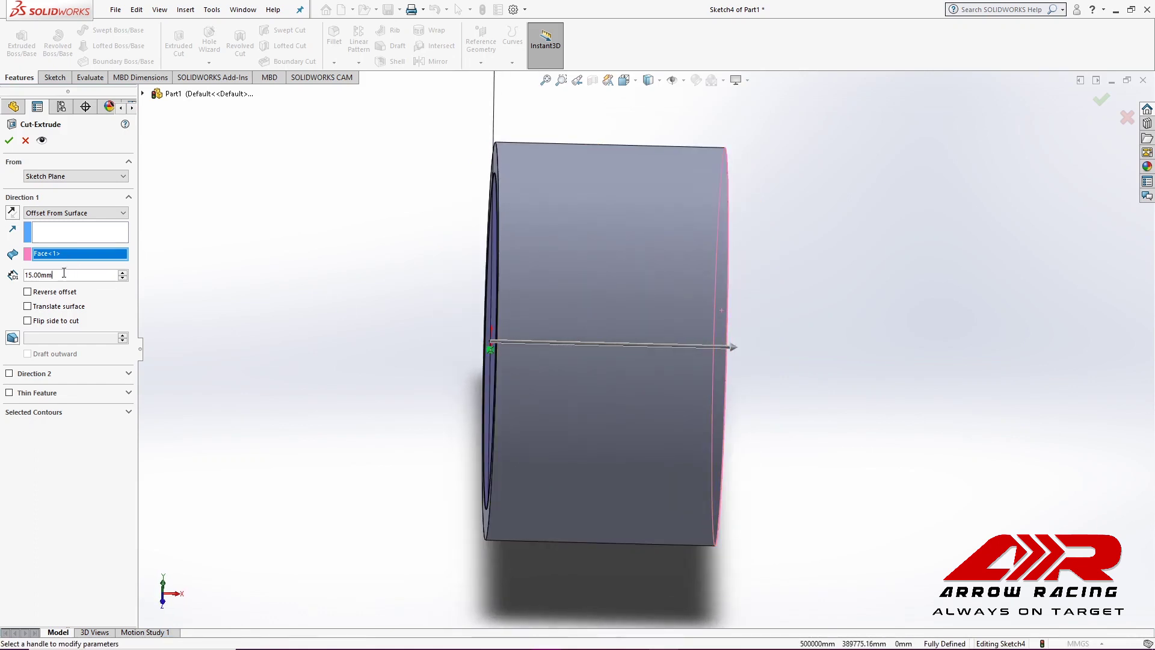
type("2")
key("Return")
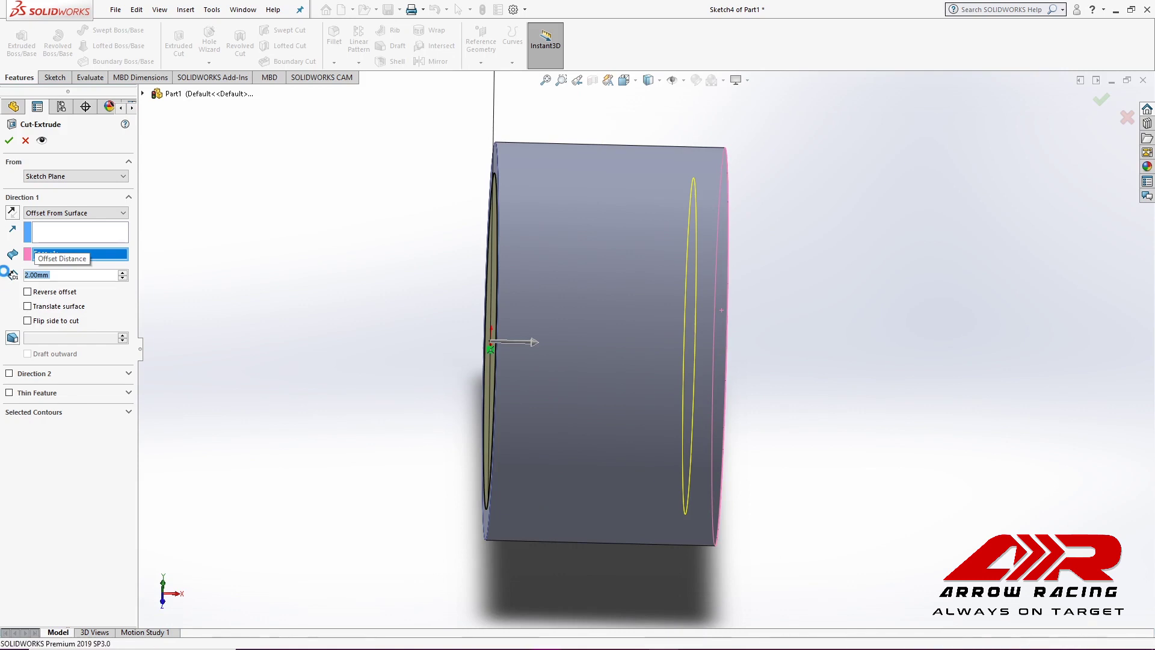
- Accept the 22 mm recess cut and round its bottom edge with a 1 mm fillet
key("Return")
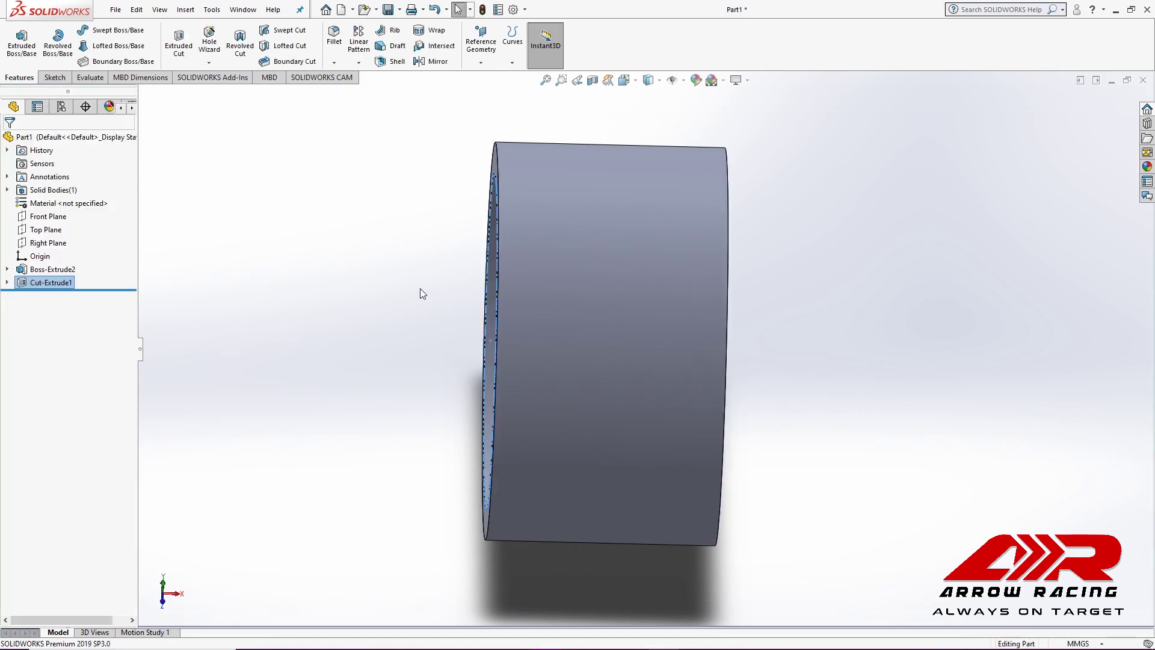
middle_click_drag(420, 287, 540, 288)
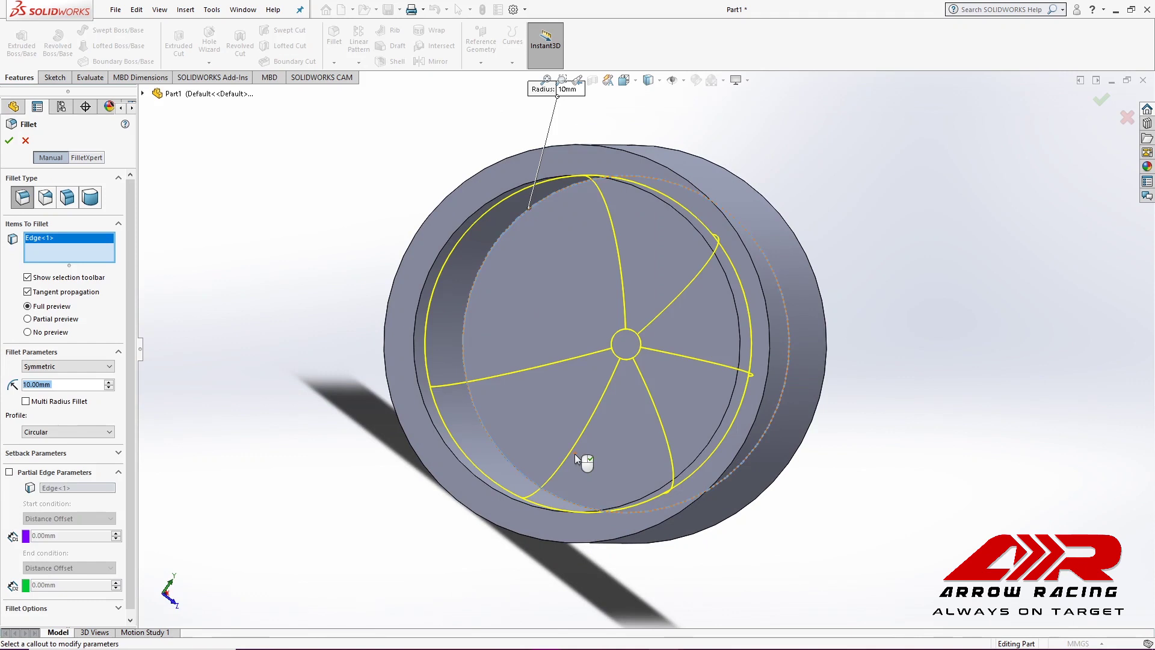
type("1")
key("Return")
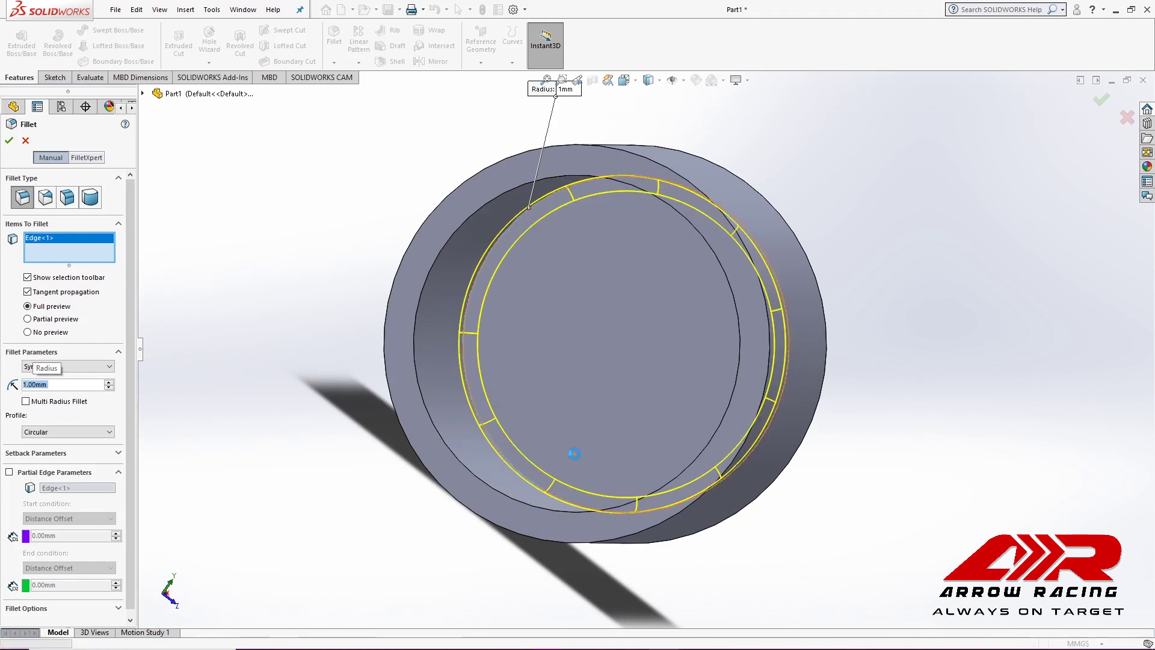
key("Return")
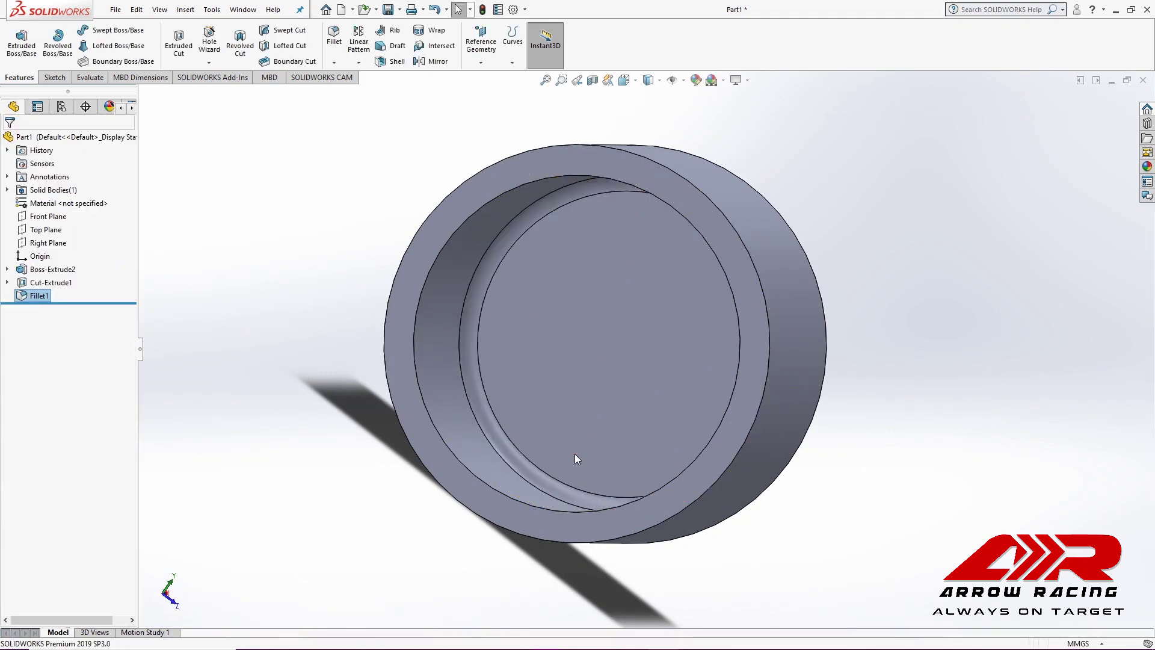
- From the Left view, start a sketch on the recess floor with an origin-centred circle
left_click(633, 91)
left_click(626, 139)
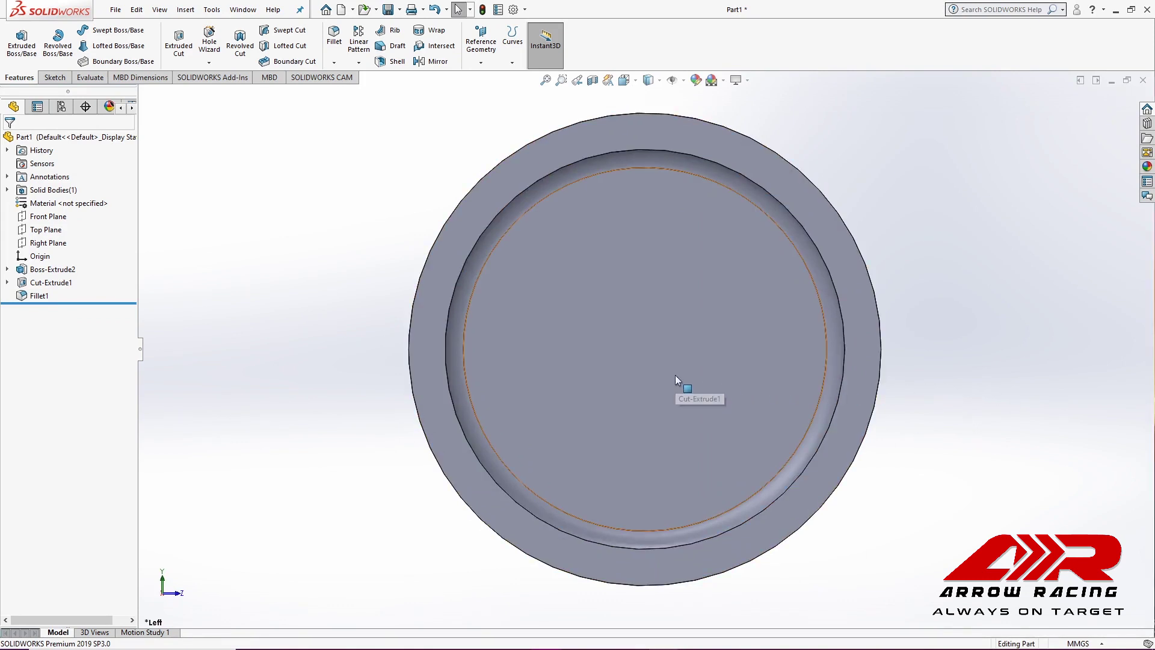
right_click(671, 316)
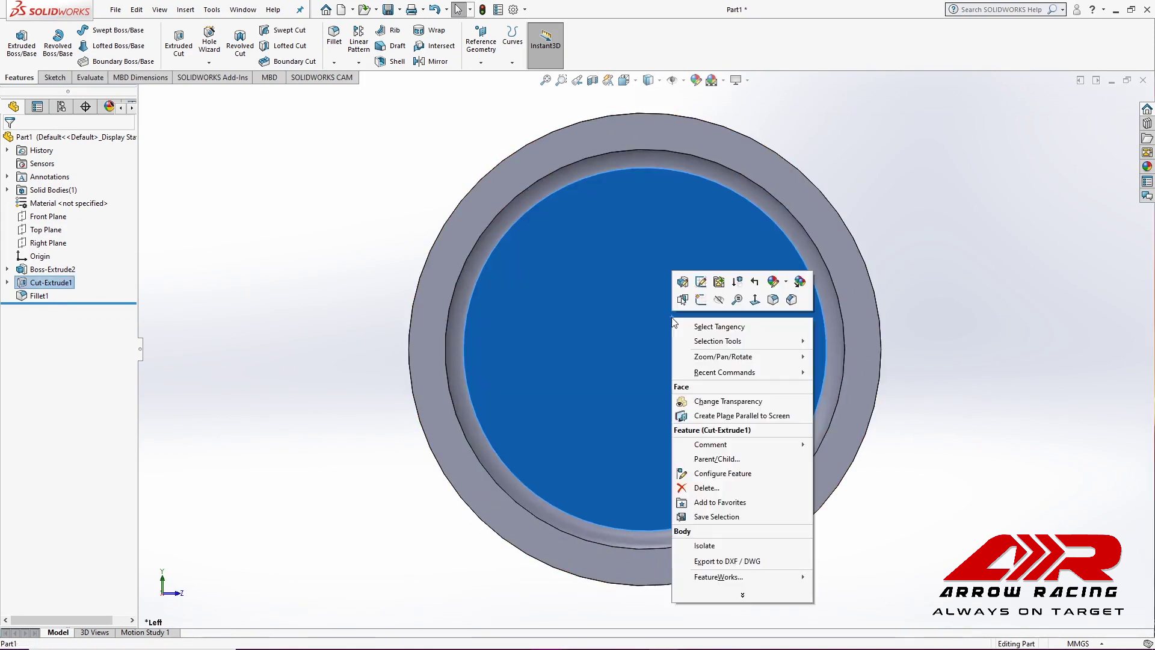
left_click(700, 298)
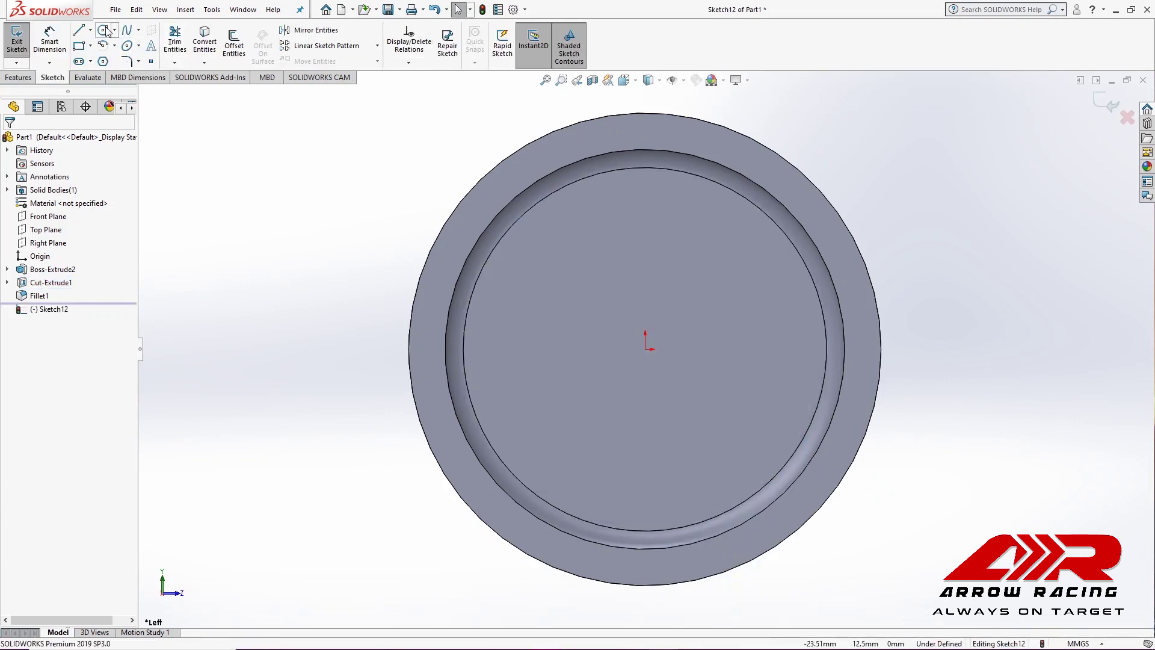
left_click(646, 348)
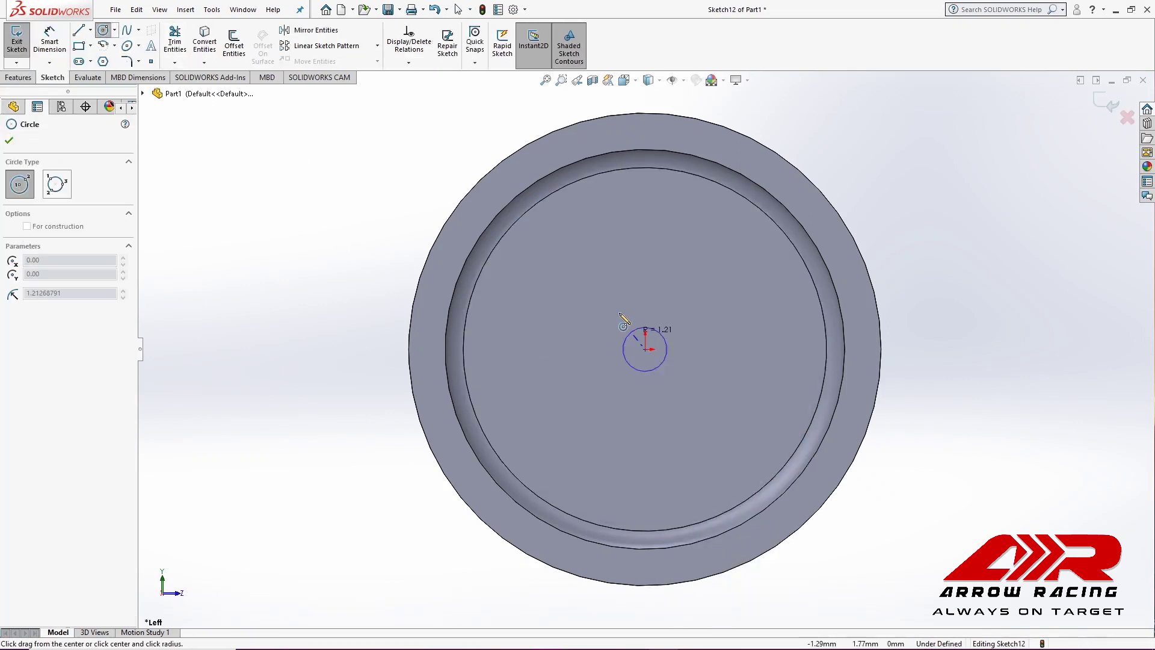
left_click(592, 233)
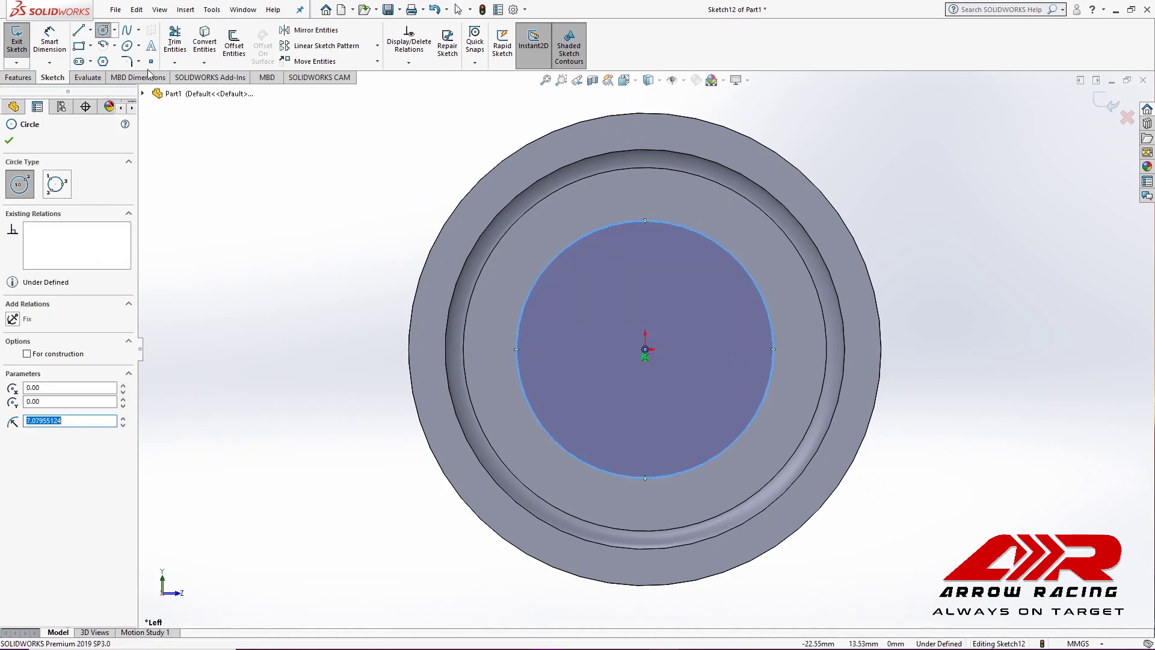
- Dimension the circle to 11 mm diameter and return to the isometric view
left_click(50, 43)
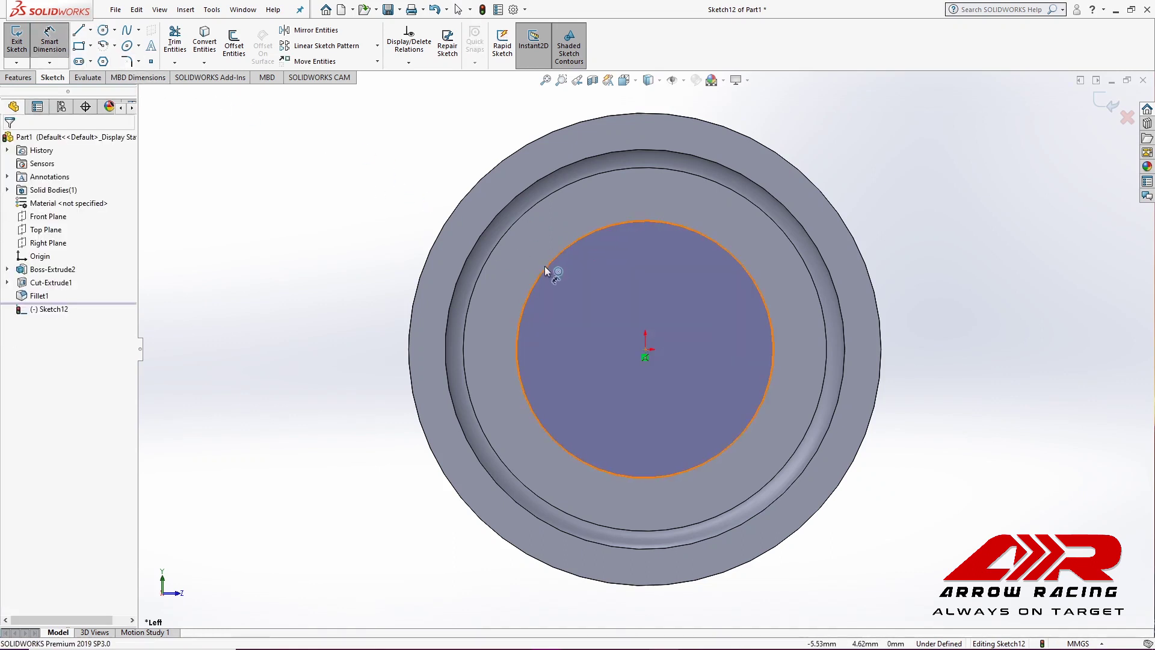
left_click(479, 239)
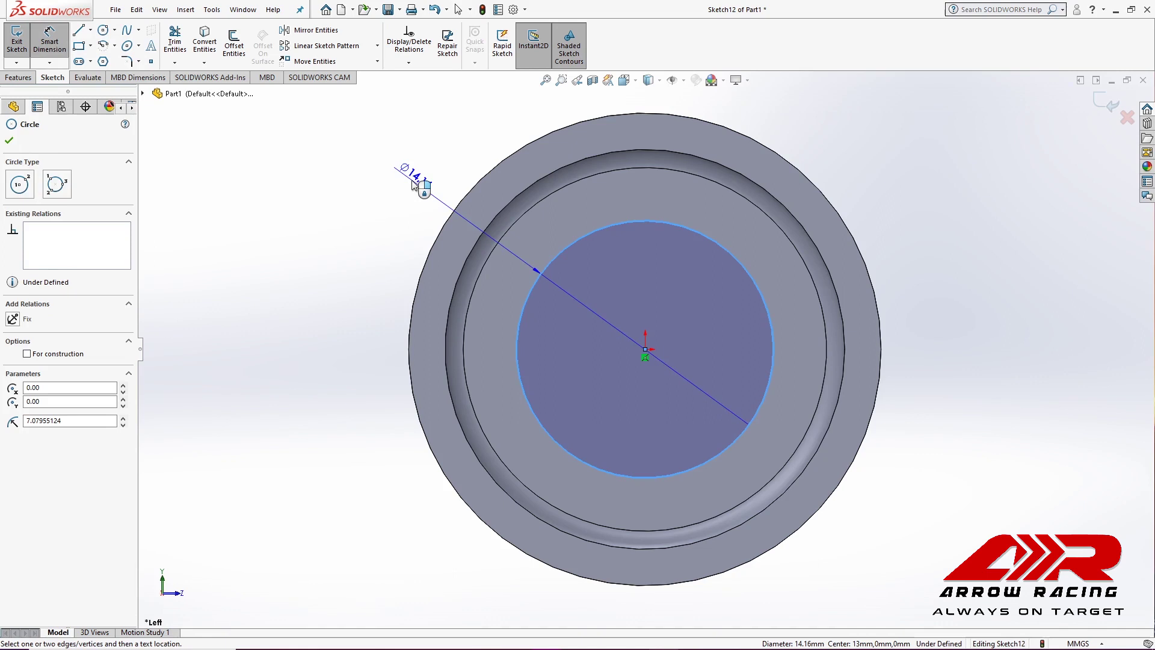
left_click(414, 185)
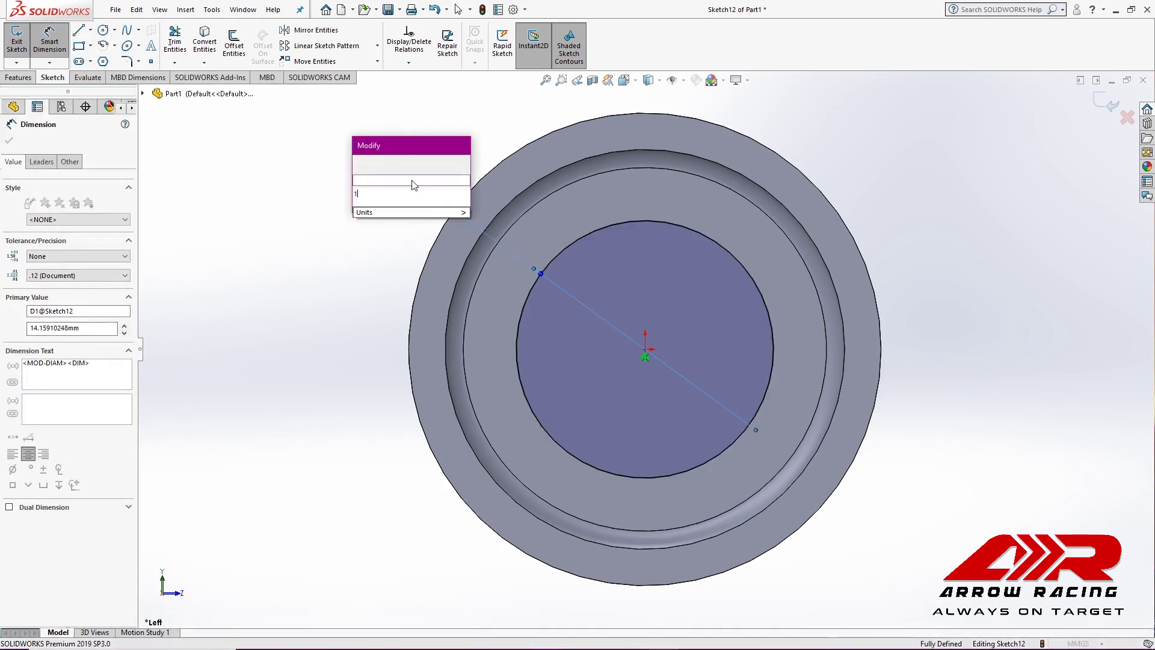
key("Return")
key("z")
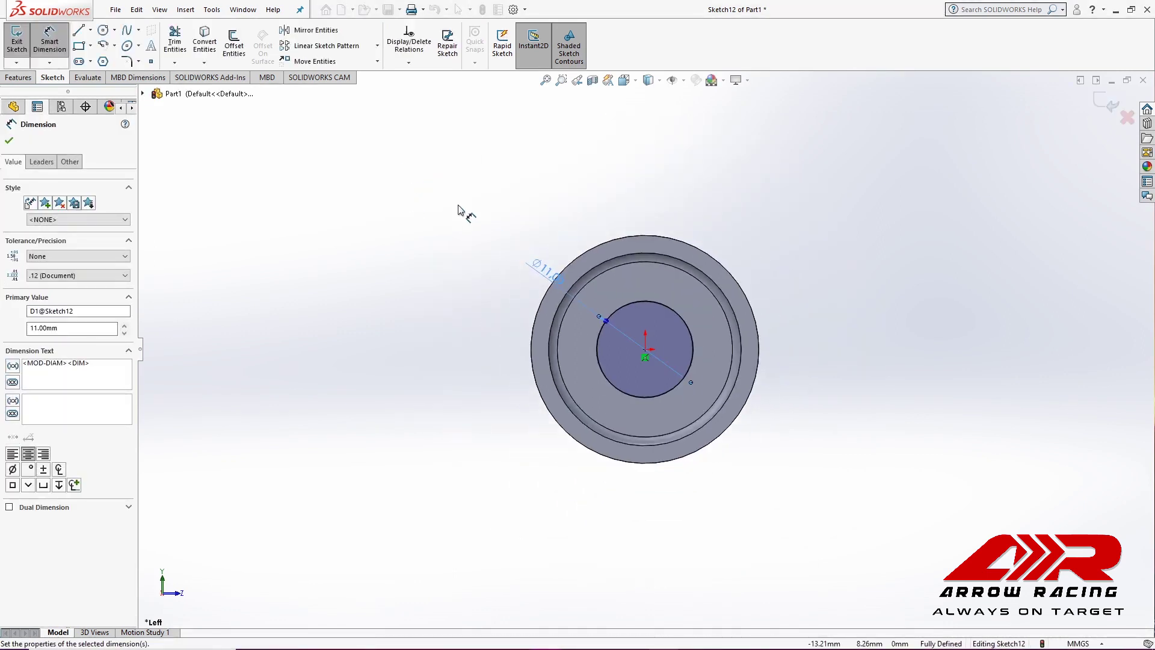
key("ctrl+7")
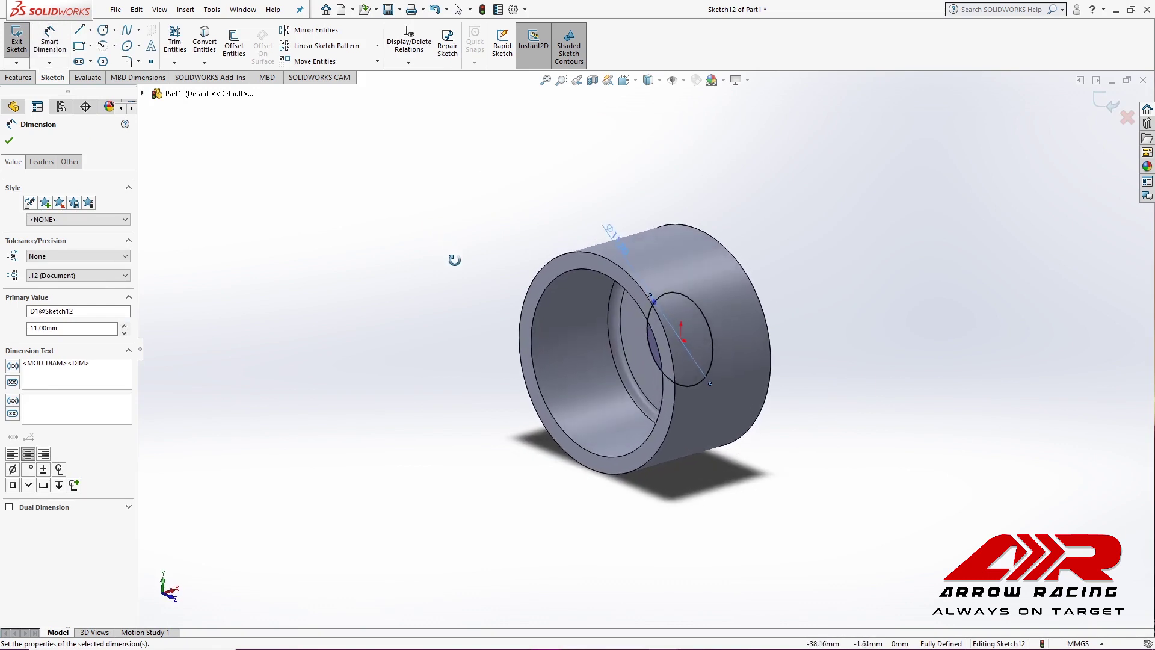
- Boss-extrude the Ø11 mm circle Up To Surface, ending at the wheel's front ring face
left_click(15, 78)
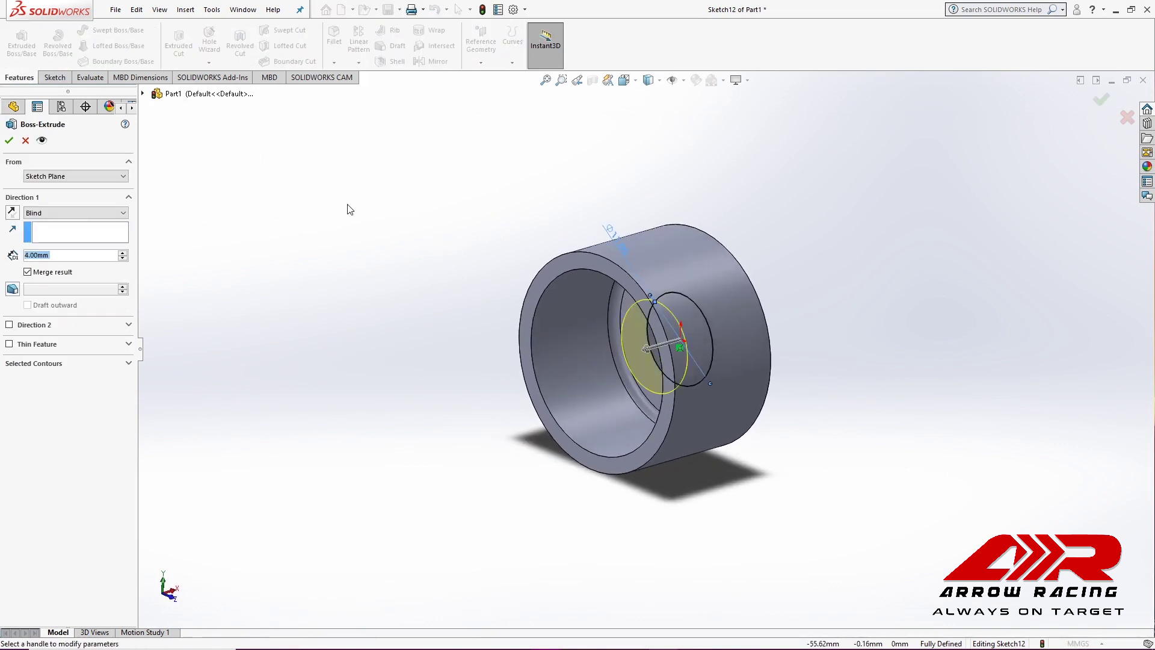
left_click(100, 214)
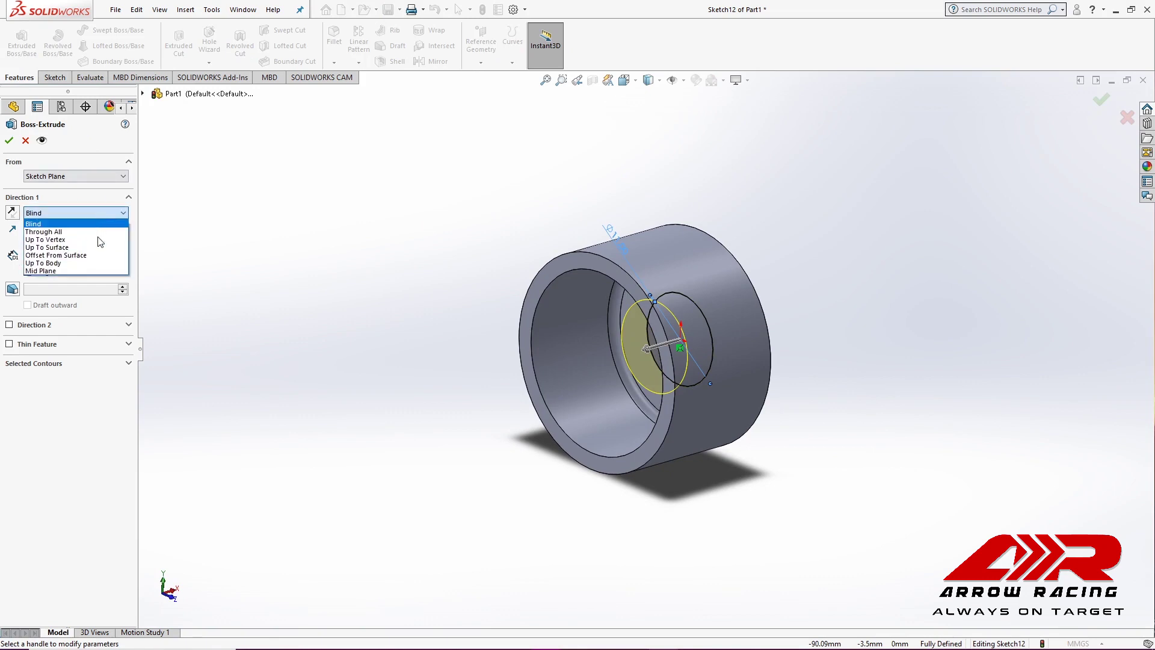
left_click(96, 248)
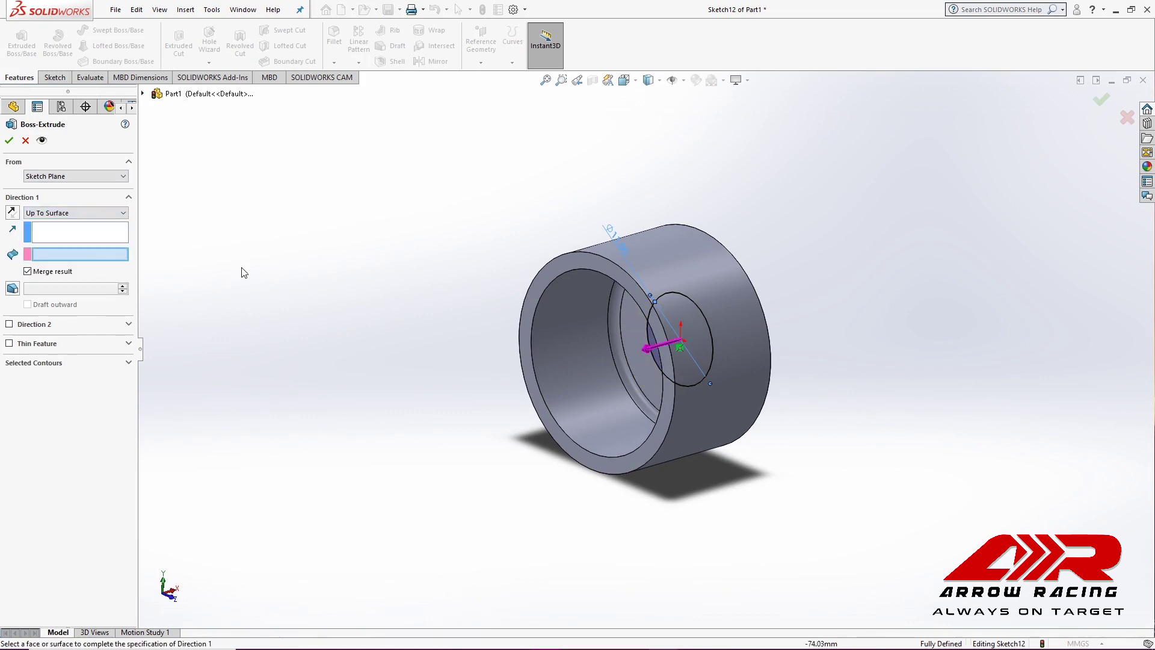
scroll(594, 332, "down", 5)
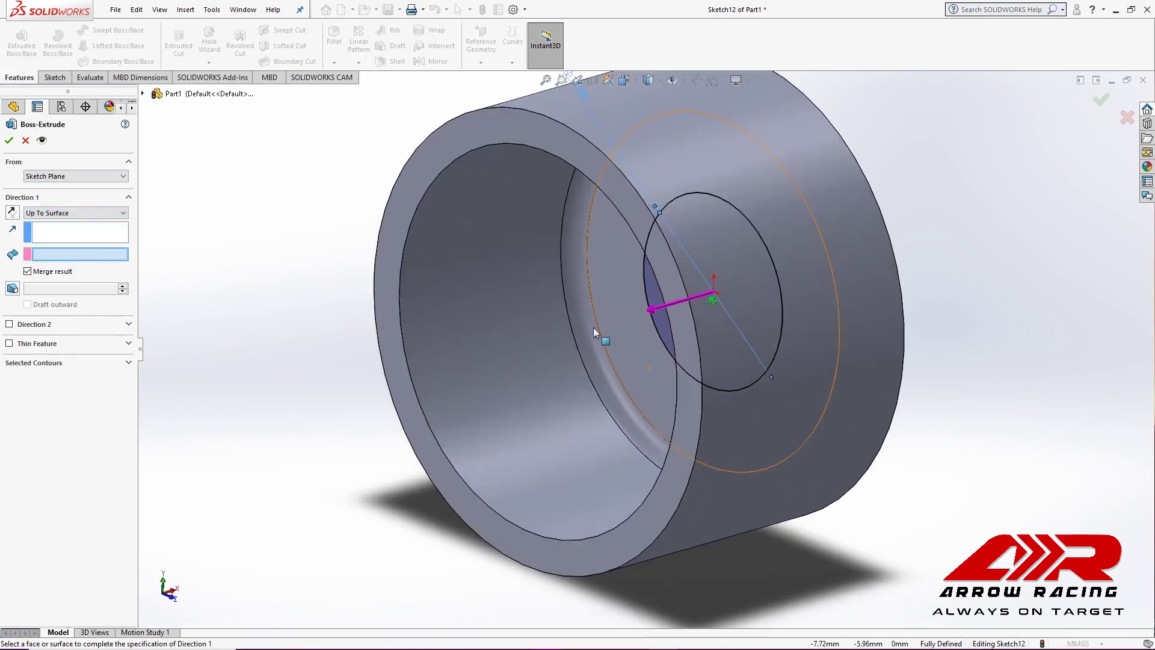
left_click(520, 131)
middle_click_drag(552, 266, 540, 216)
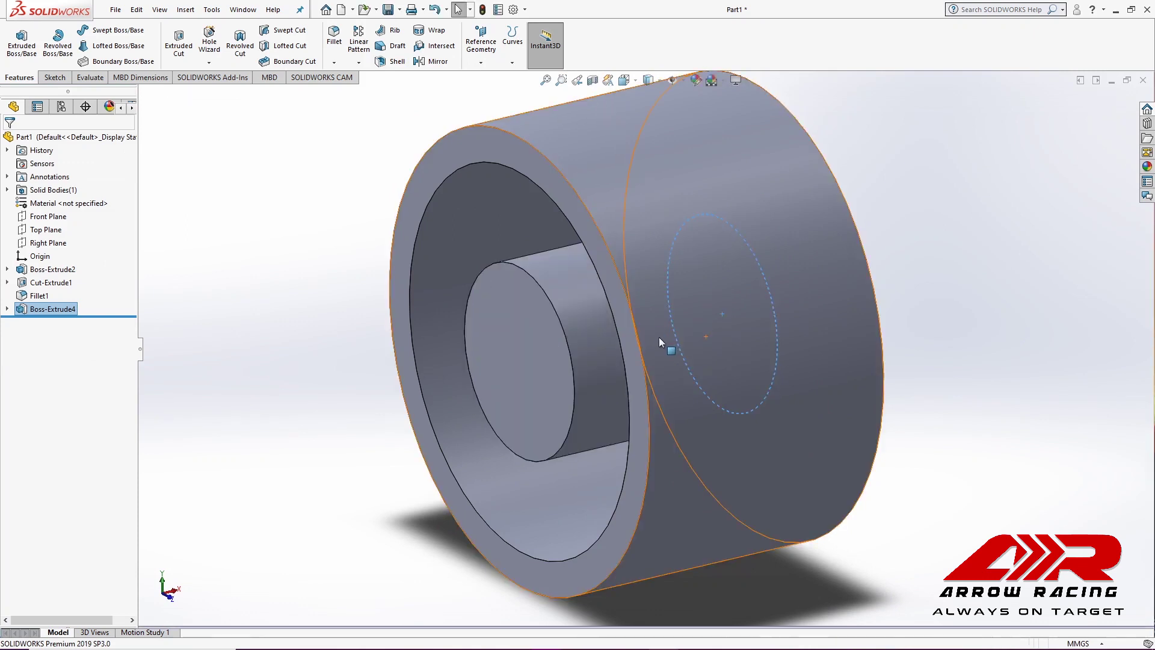
- Switch to the Left view and start a sketch on the centre hub face
left_click(632, 82)
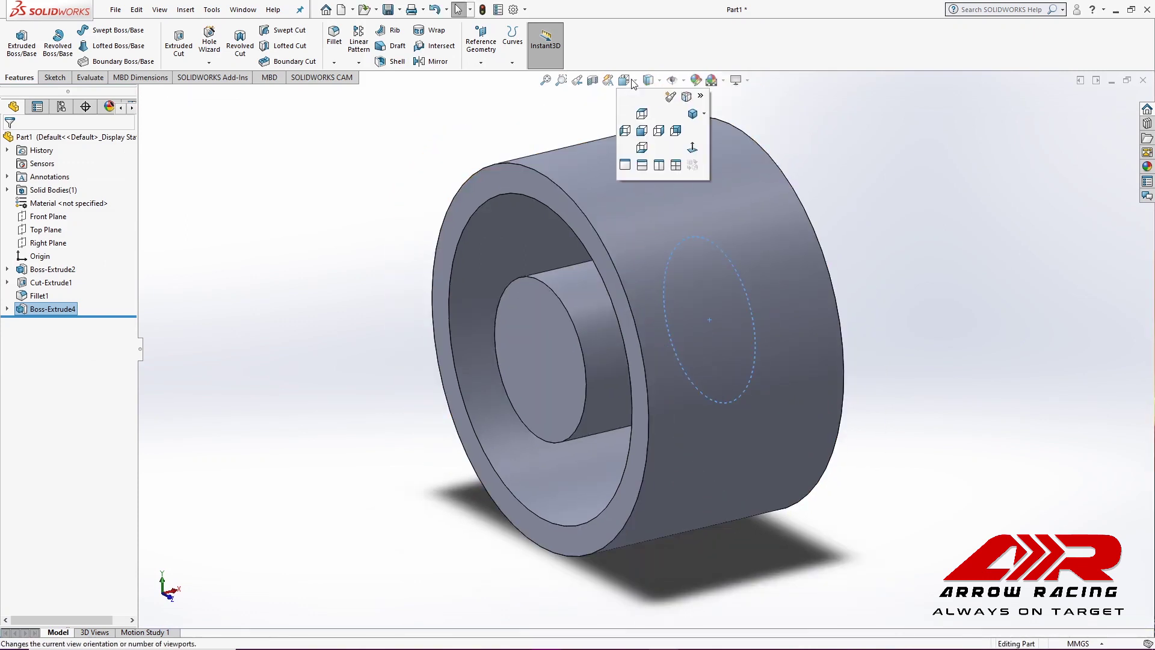
left_click(626, 128)
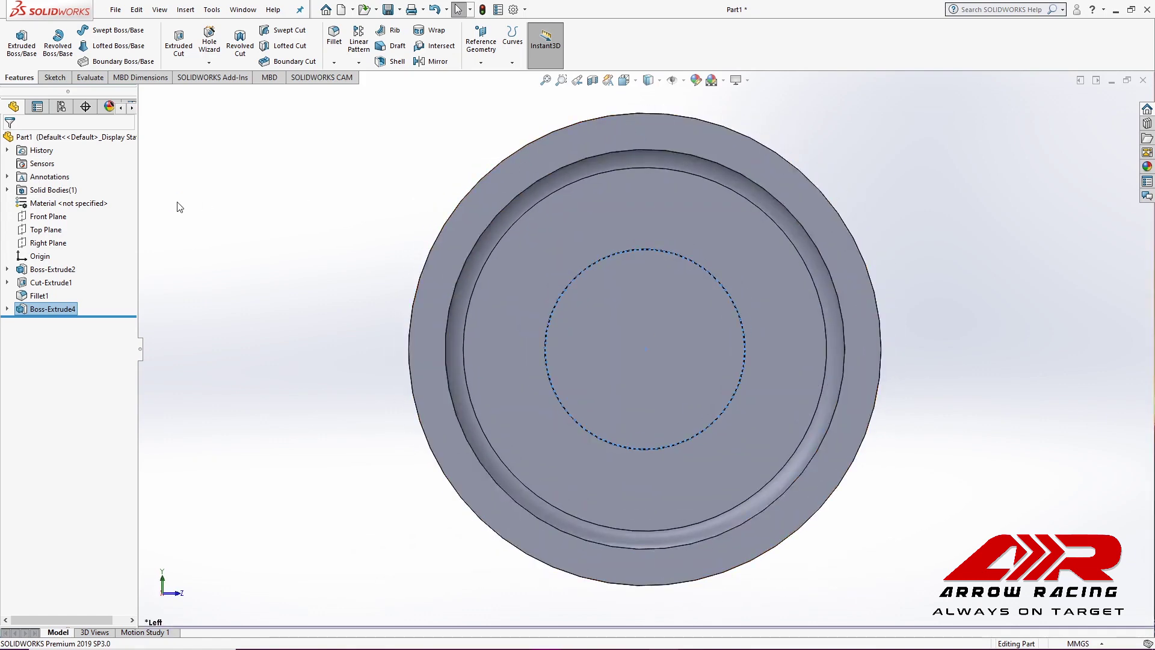
right_click(616, 330)
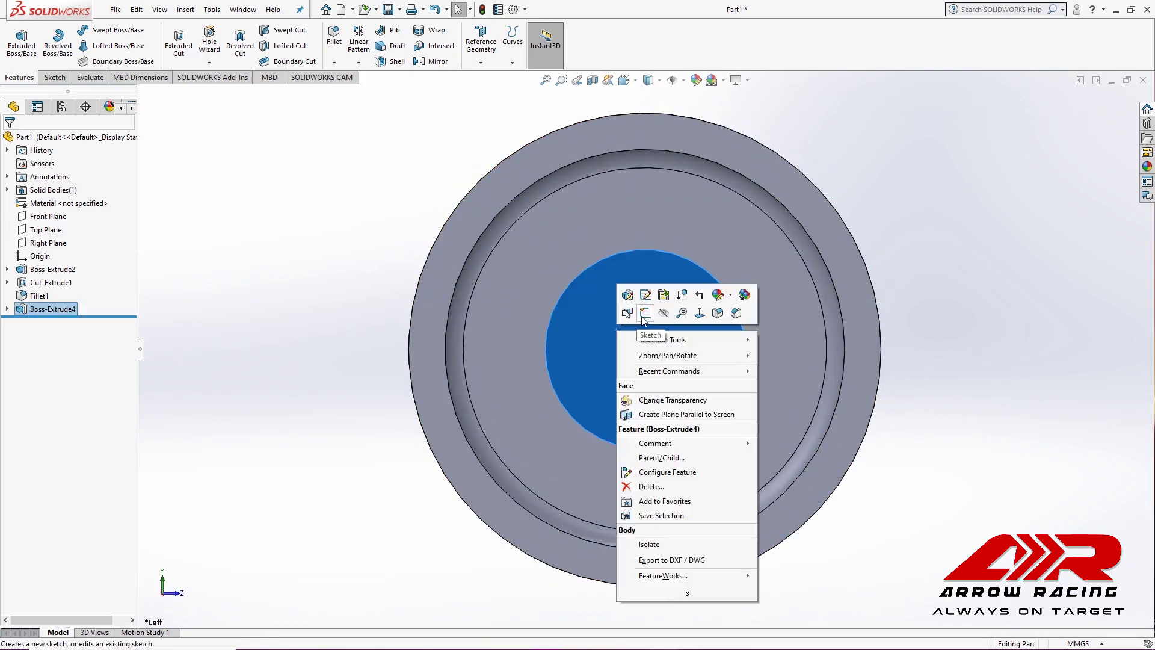
left_click(645, 313)
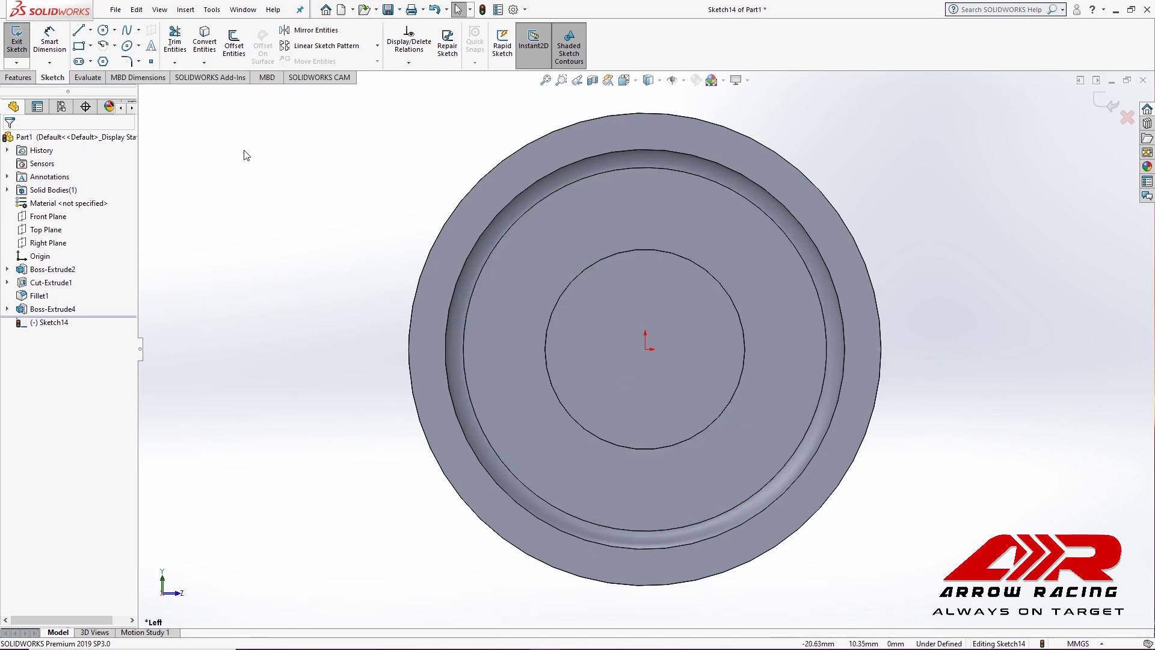
- Draw an origin-centred circle on the hub face and dimension it to 7 mm diameter
left_click(103, 30)
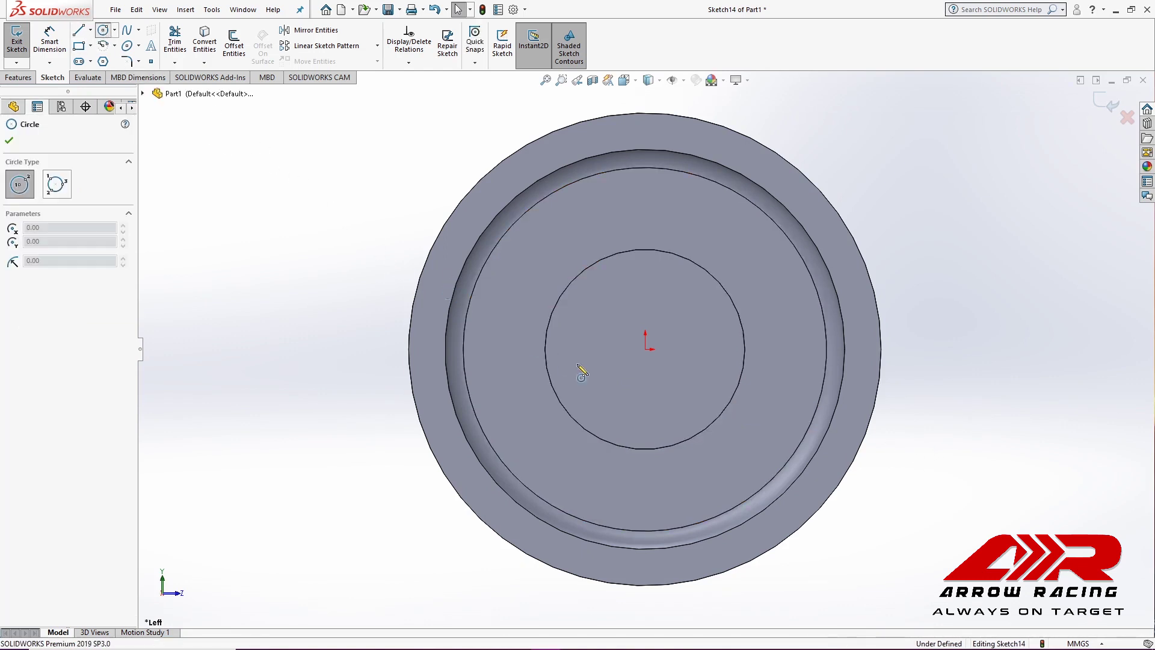
left_click(645, 349)
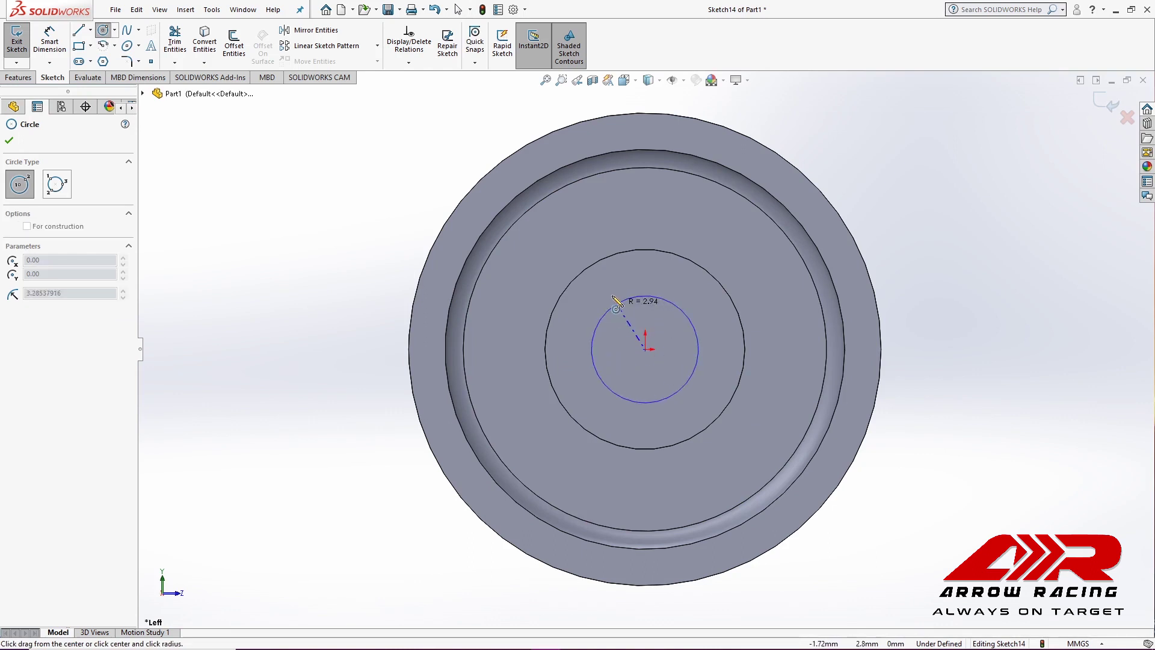
left_click(645, 285)
left_click(58, 38)
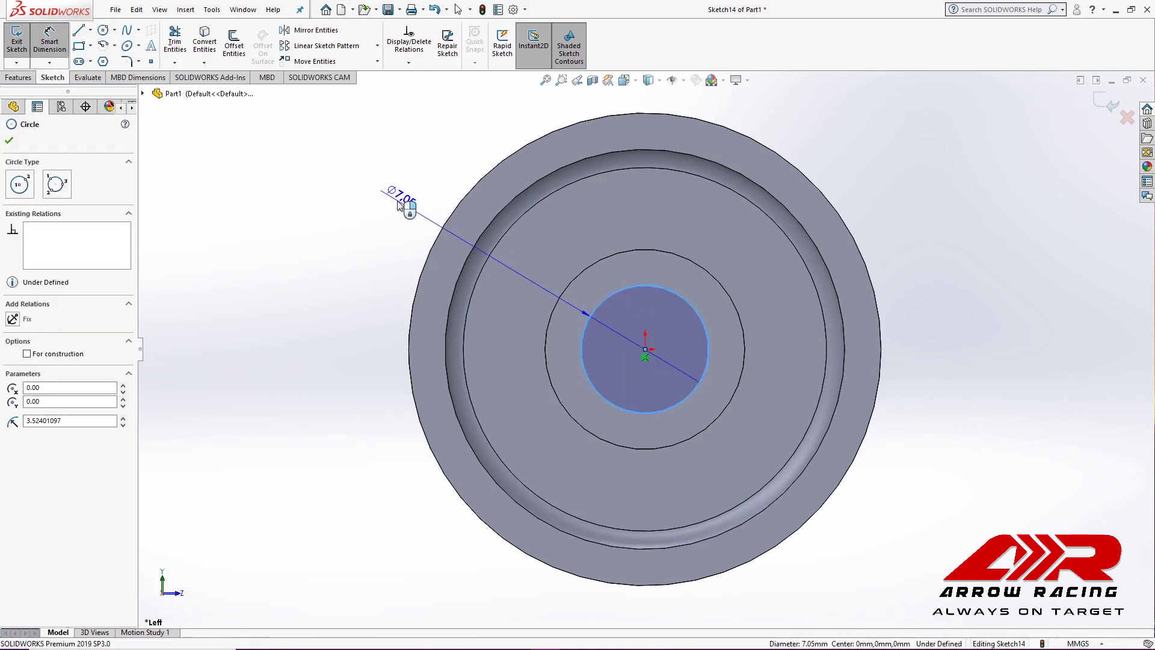
left_click(397, 204)
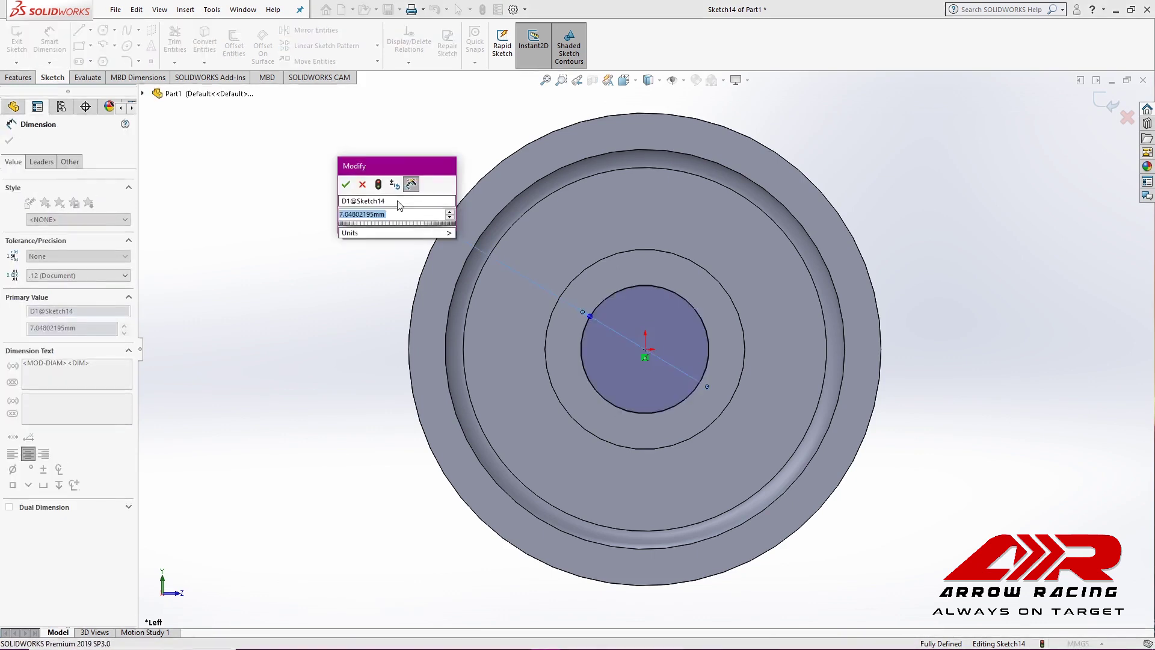
key("Return")
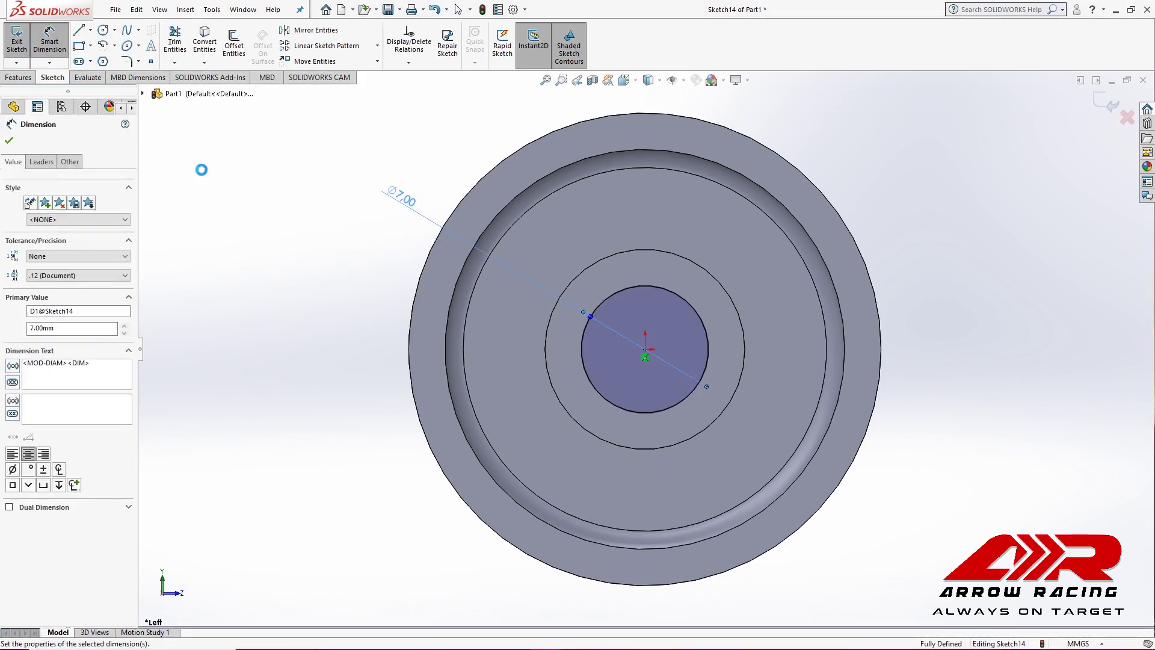
left_click(22, 79)
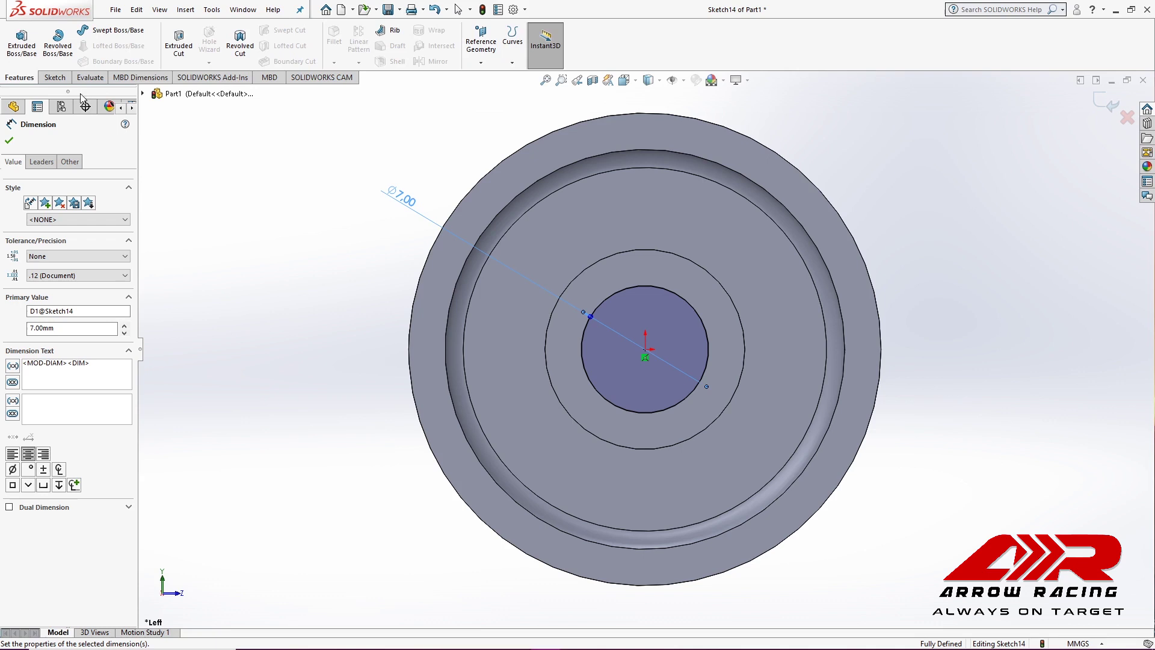
- Cut the 7 mm circle into the hub, ending 2 mm offset from the far end face
left_click(180, 47)
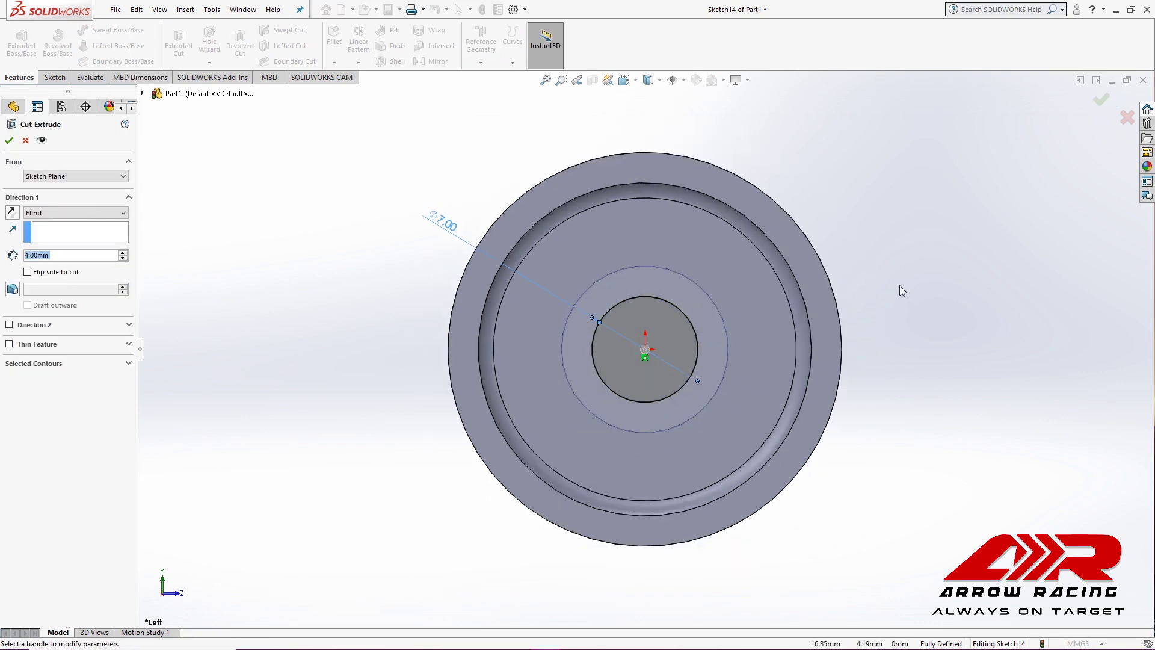
middle_click_drag(816, 278, 746, 340)
left_click(93, 213)
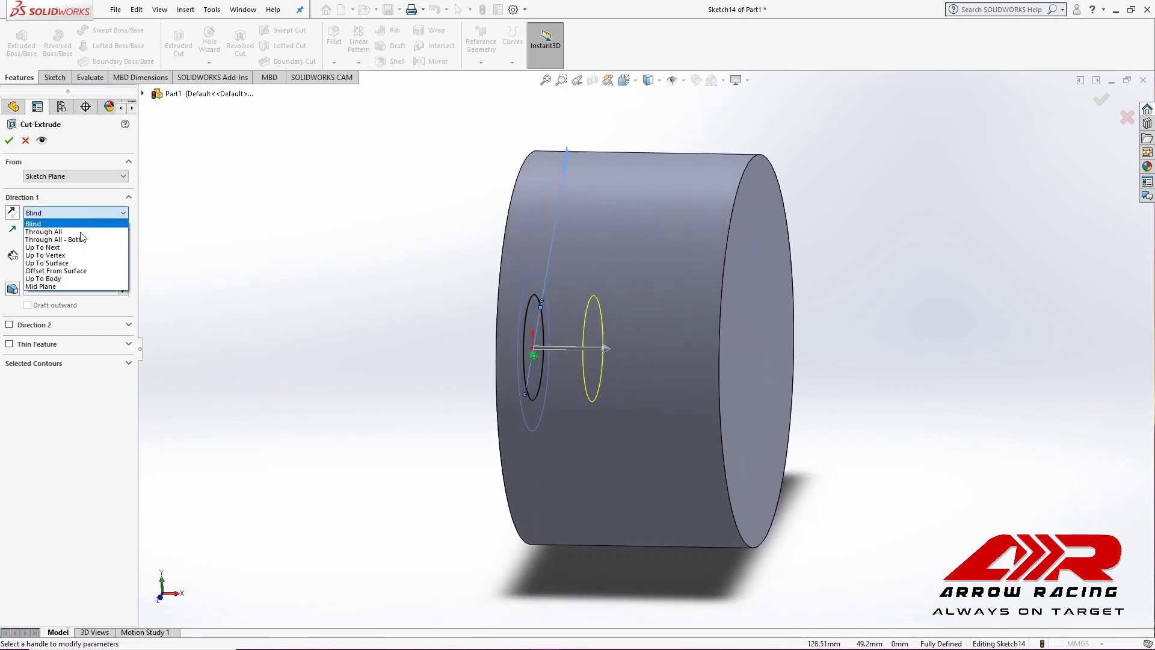
left_click(80, 270)
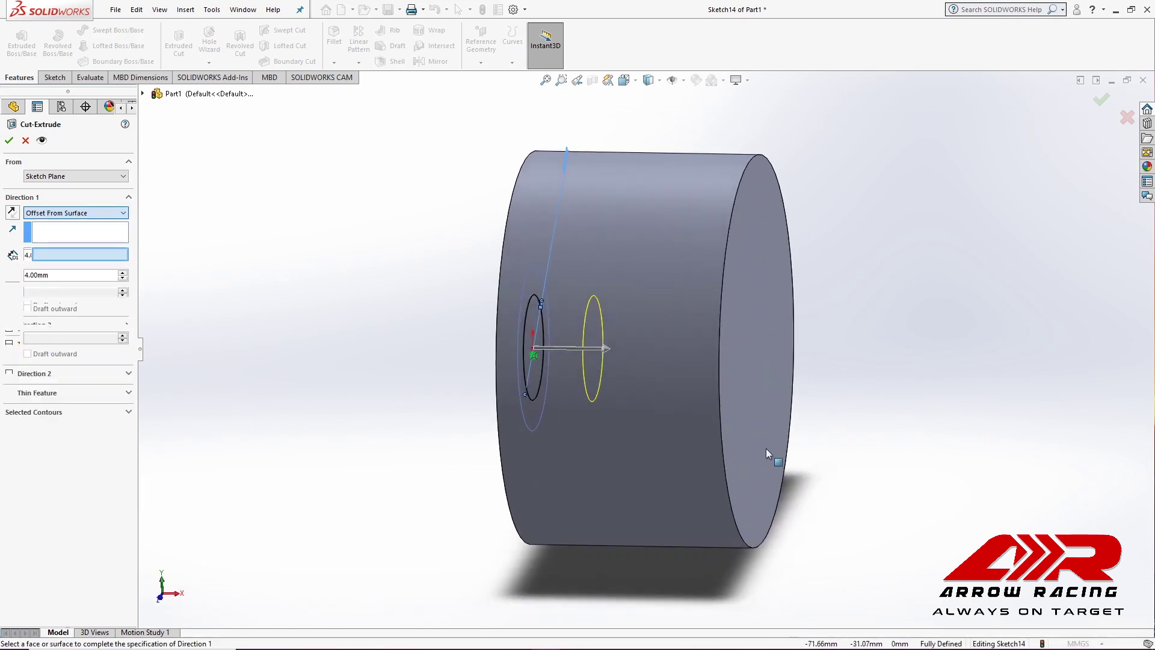
left_click(751, 348)
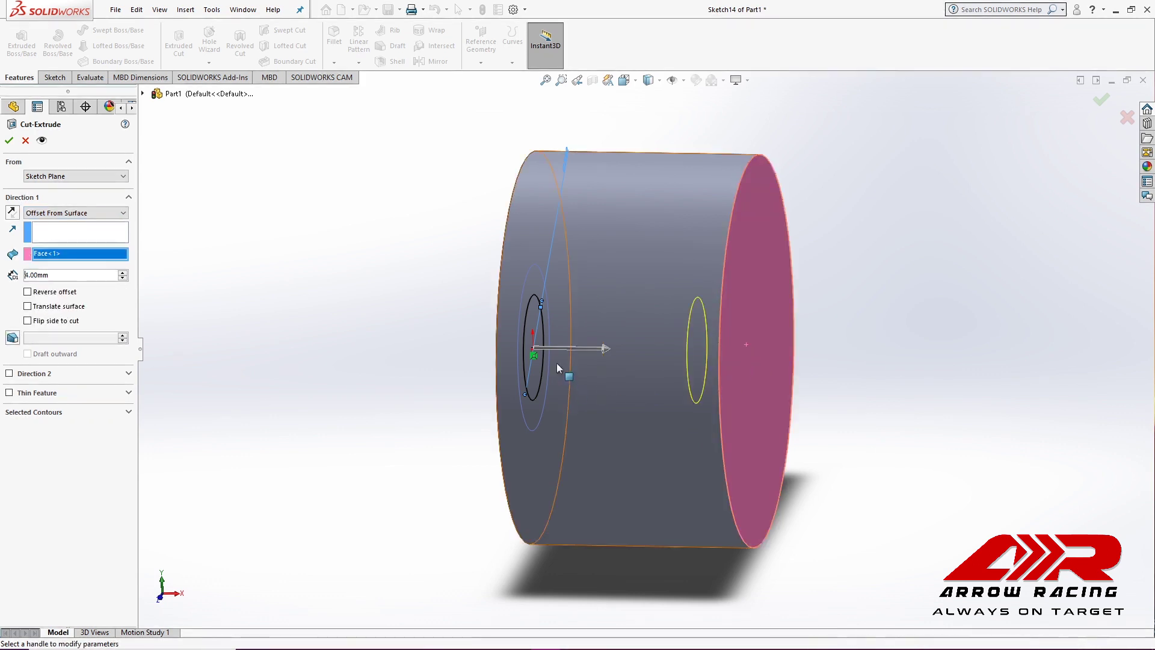
middle_click_drag(621, 324, 633, 358)
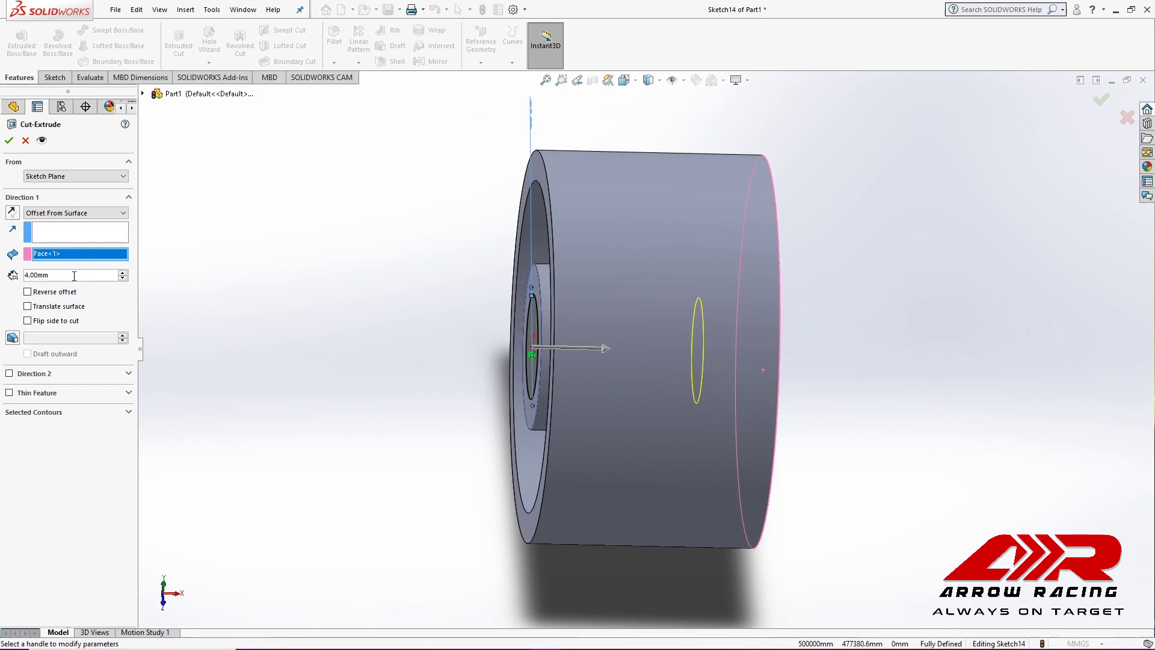
type("2")
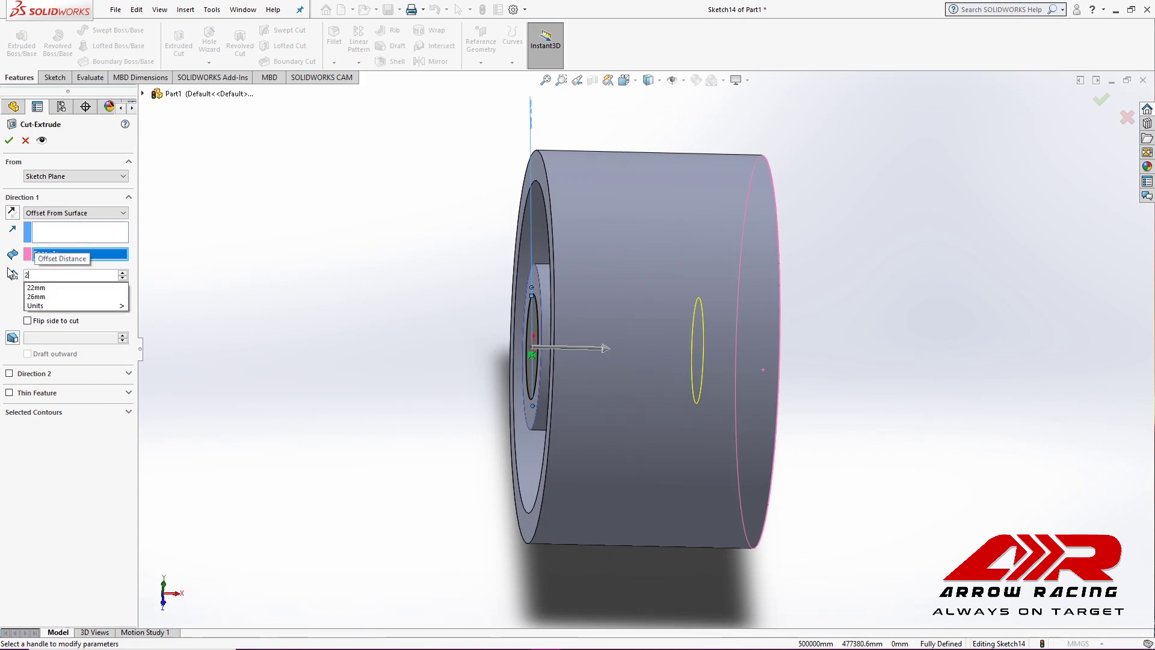
key("Return")
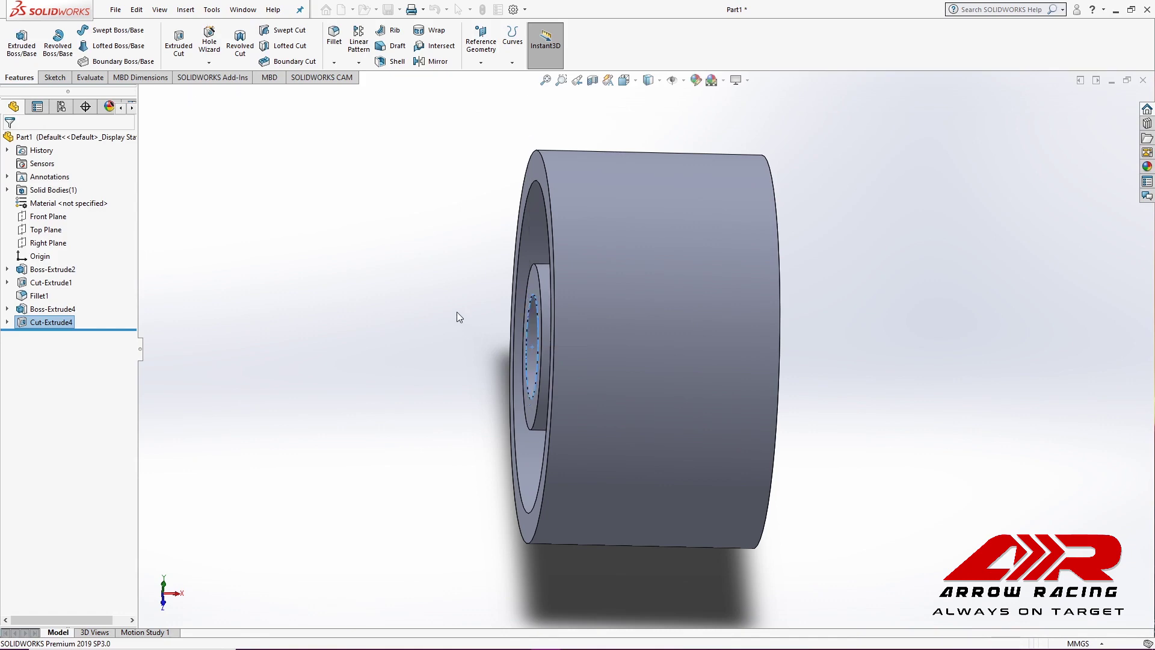
- Orbit to inspect the new hole, then return to the Left view
middle_click_drag(456, 312, 842, 457)
left_click(915, 517)
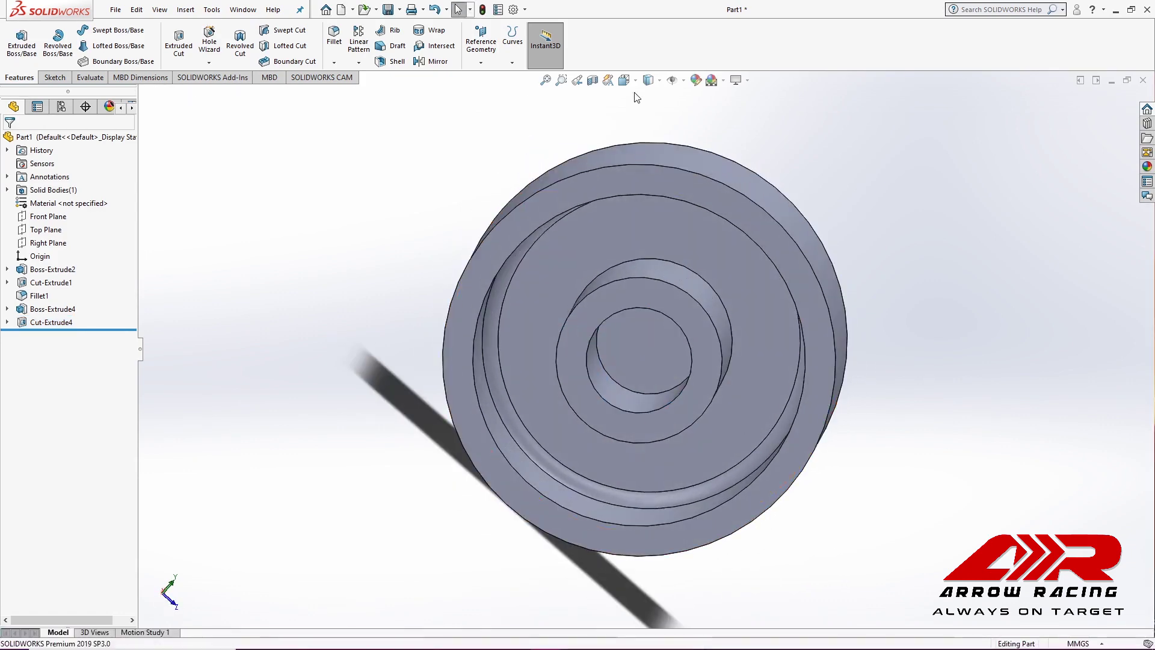
left_click(623, 80)
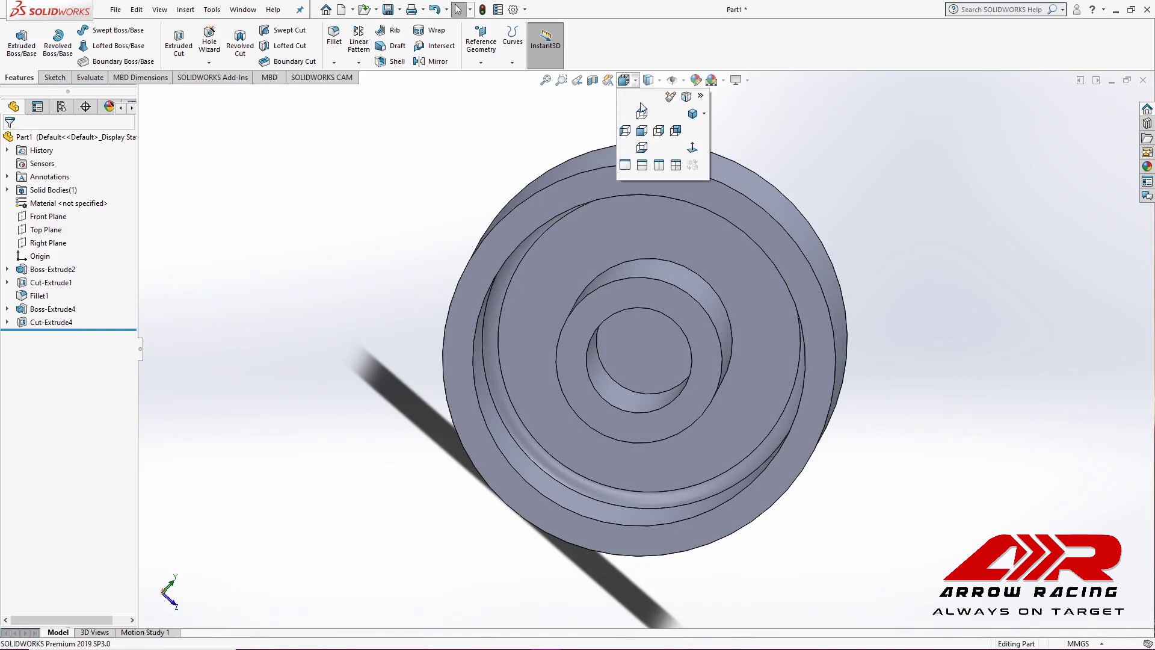
left_click(626, 131)
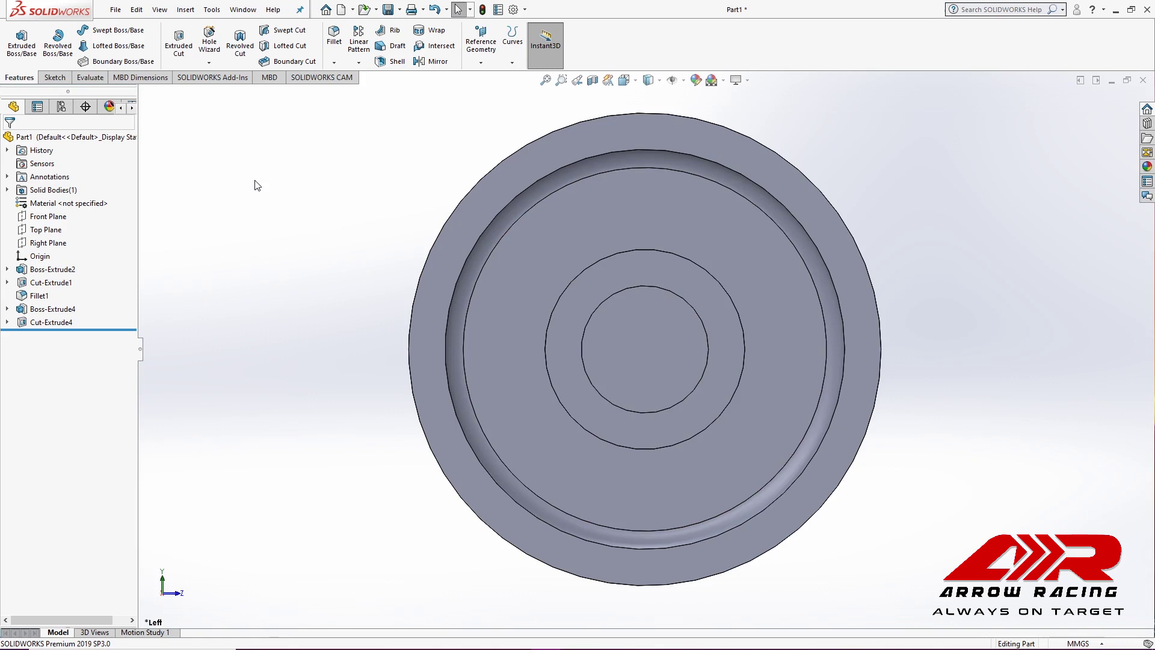
- Sketch an origin-centred circle on the inner ring face and dimension it to 9 mm diameter
right_click(596, 283)
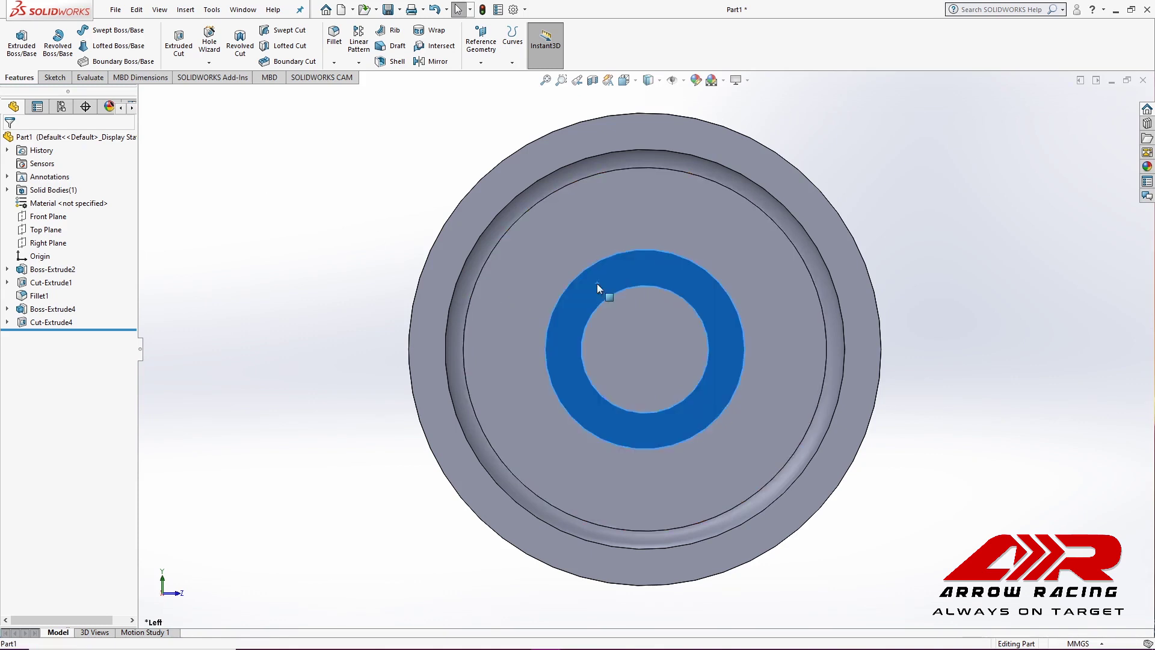
left_click(626, 265)
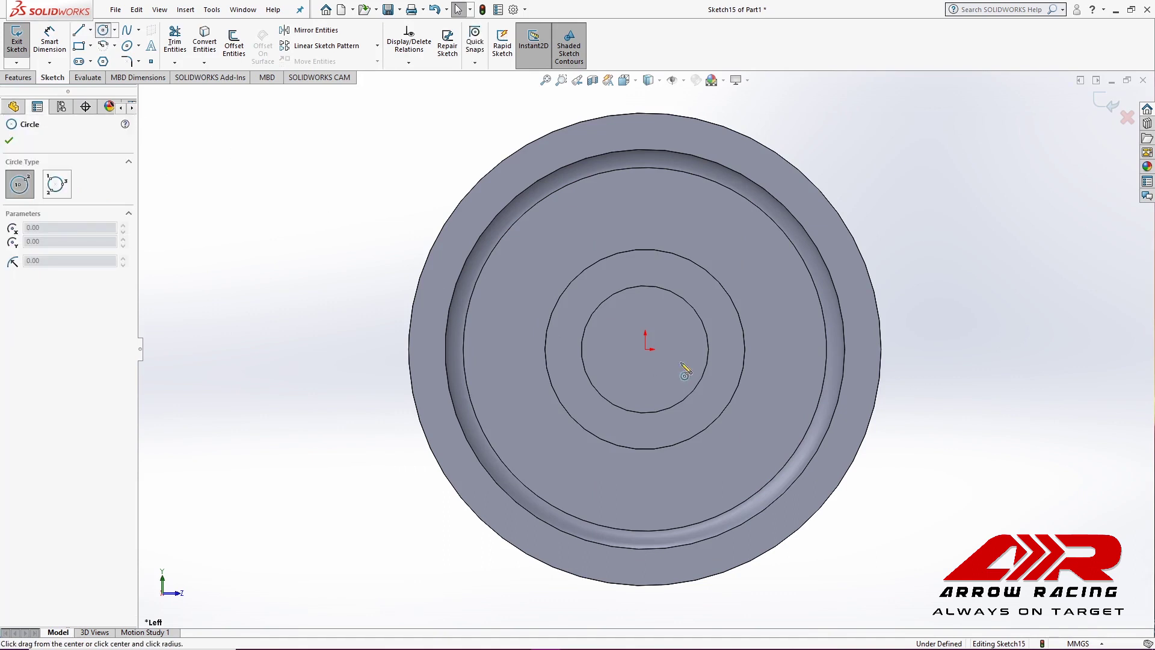
left_click(645, 348)
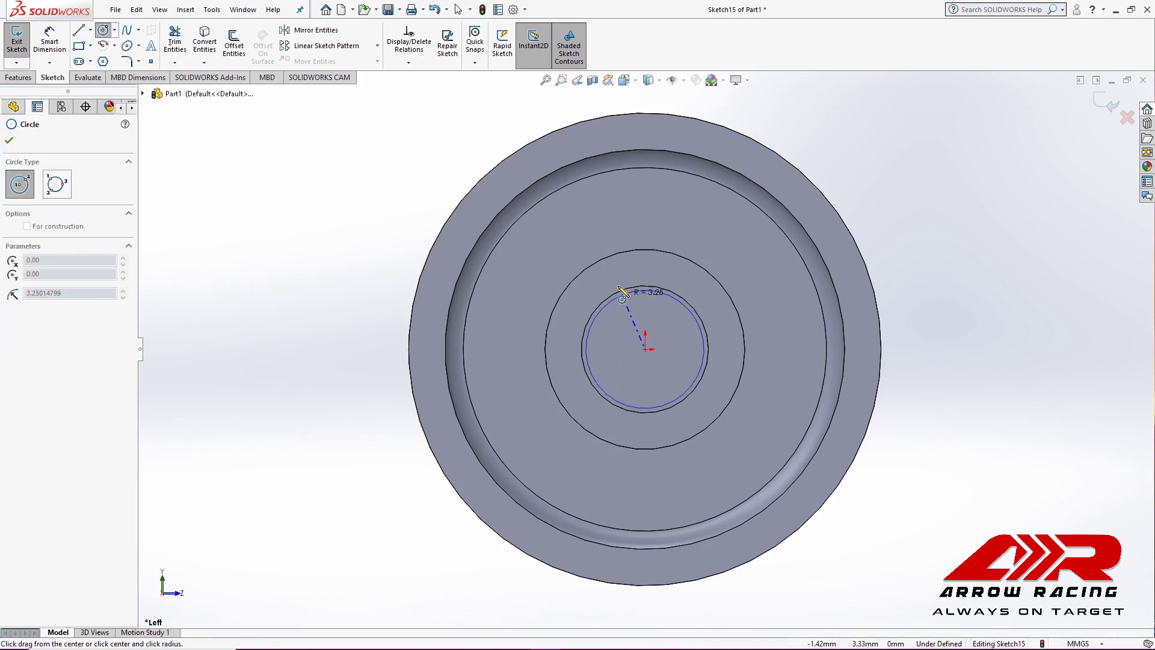
left_click(622, 272)
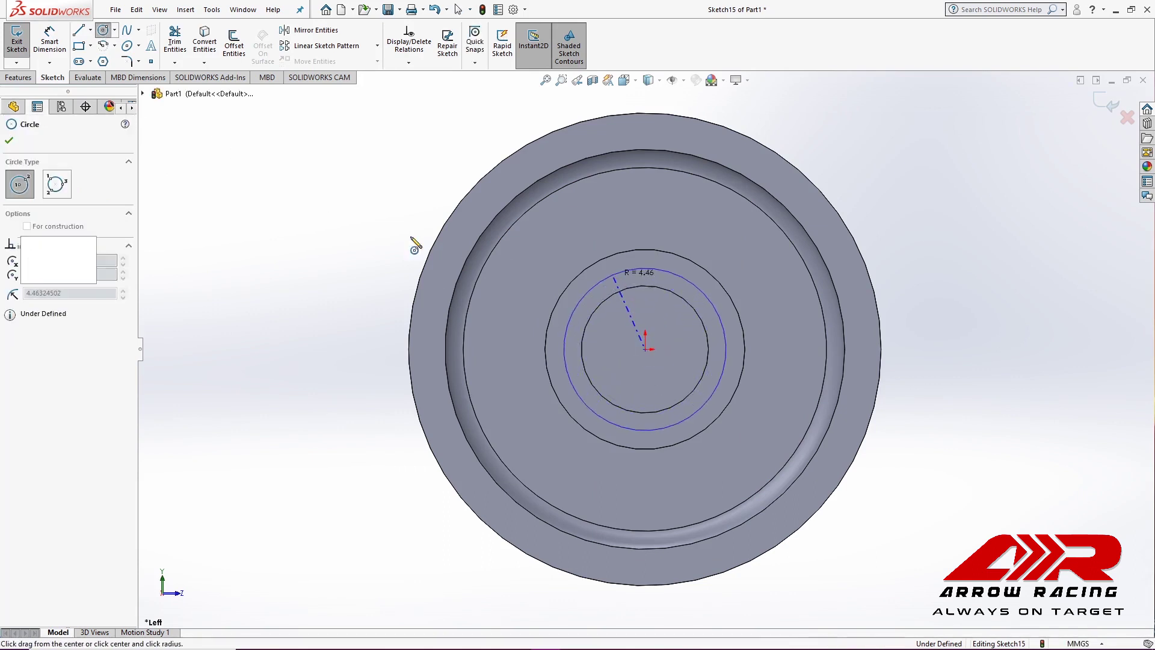
left_click(50, 42)
left_click(590, 288)
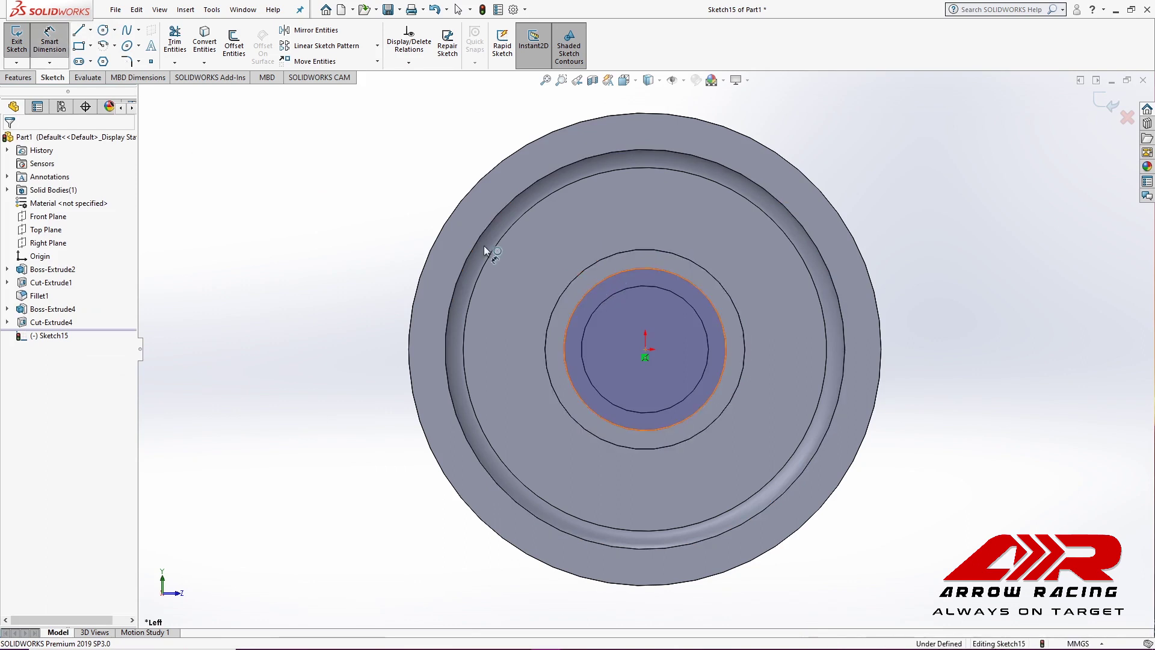
left_click(420, 207)
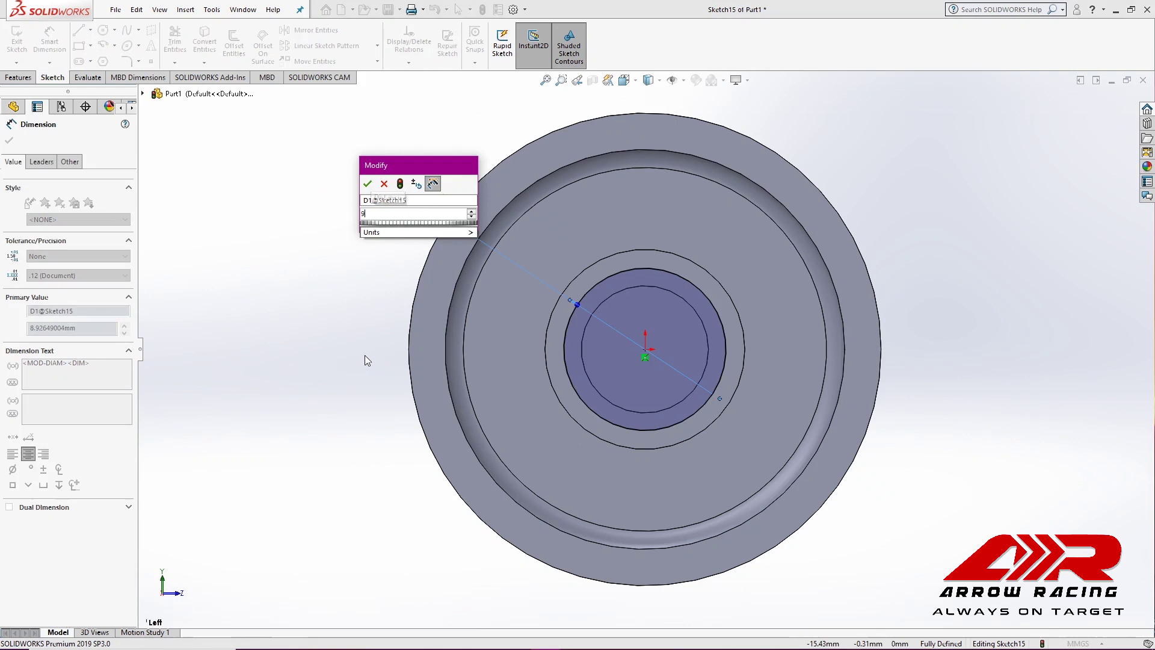
key("Return")
type("9")
key("Return")
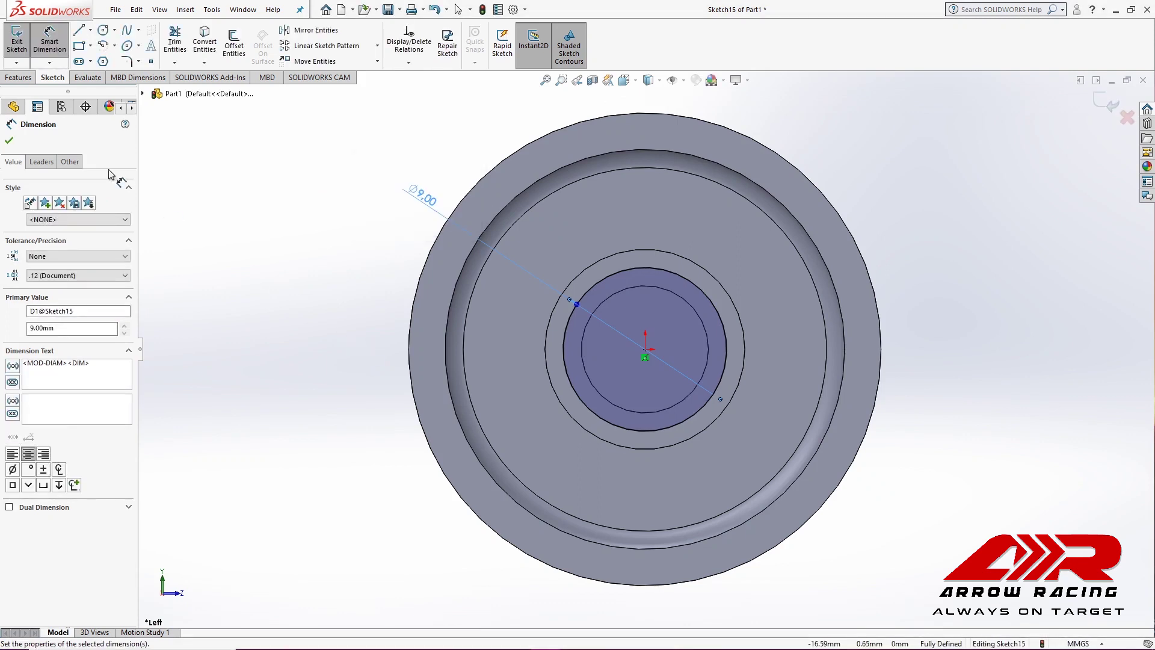
- Extrude-cut the 9 mm circle 4 mm deep (Blind) into the hub
left_click(16, 79)
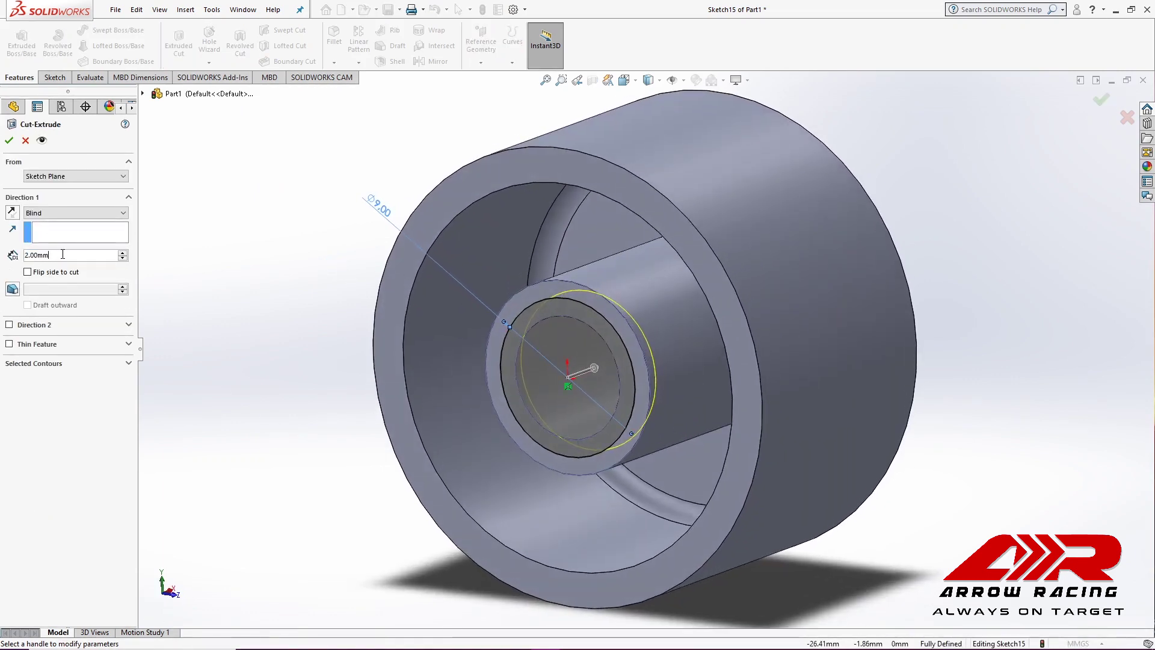
type("4")
key("Return")
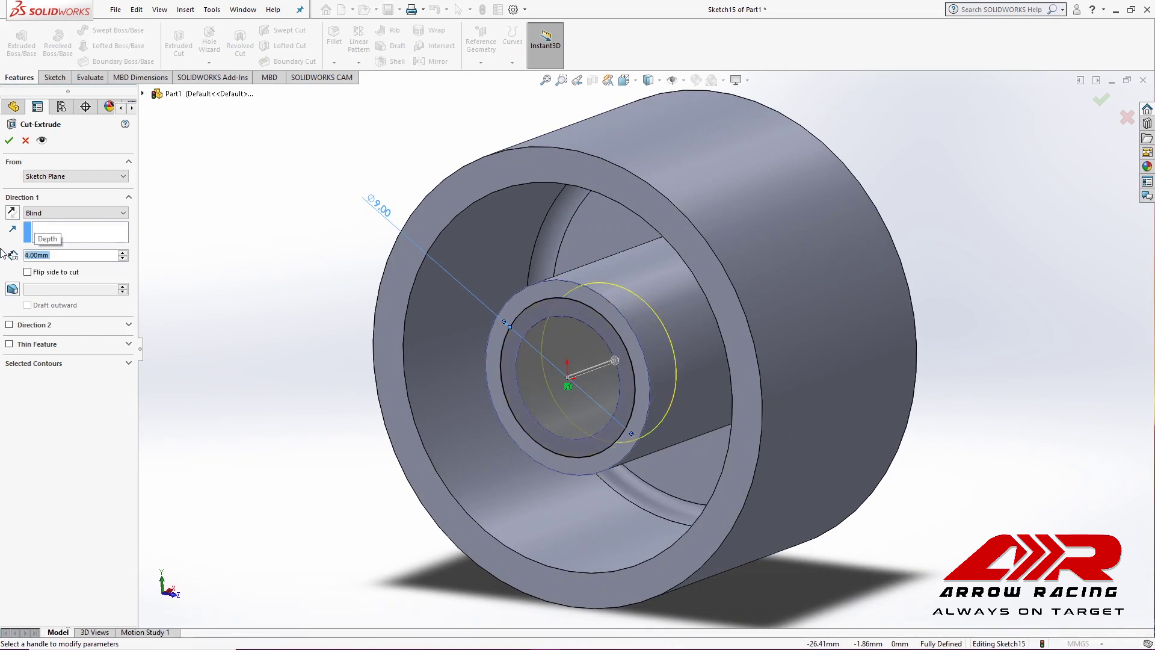
key("Return")
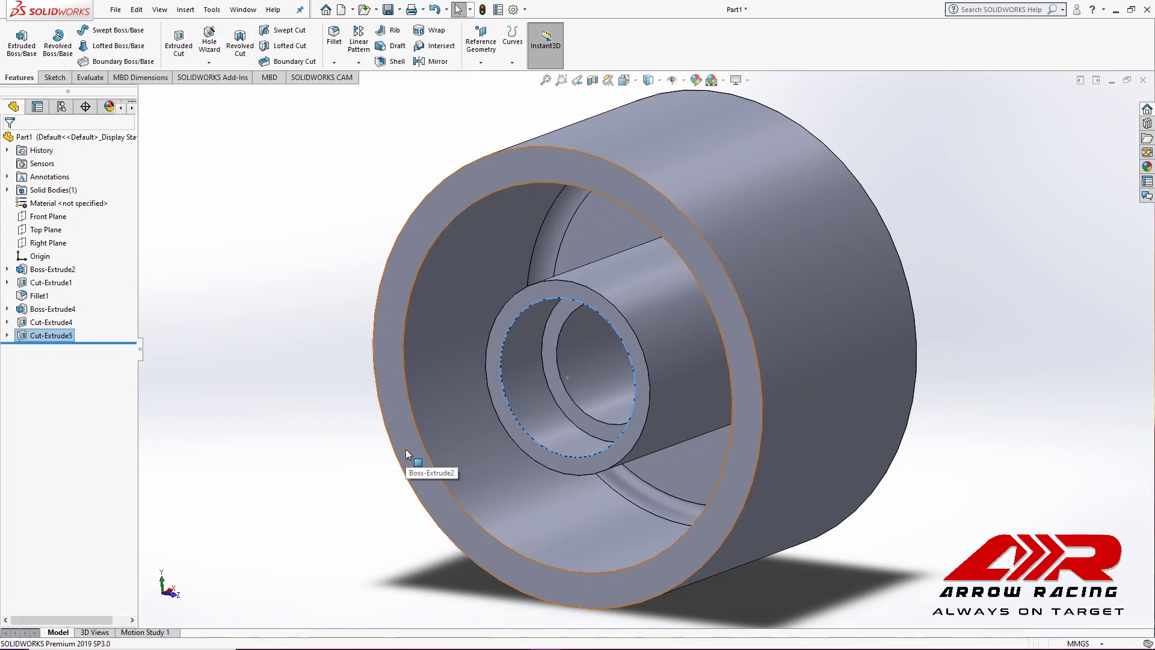
- Assign ABS from the SOLIDWORKS Plastics materials to the wheel part
key("f")
left_click(258, 326)
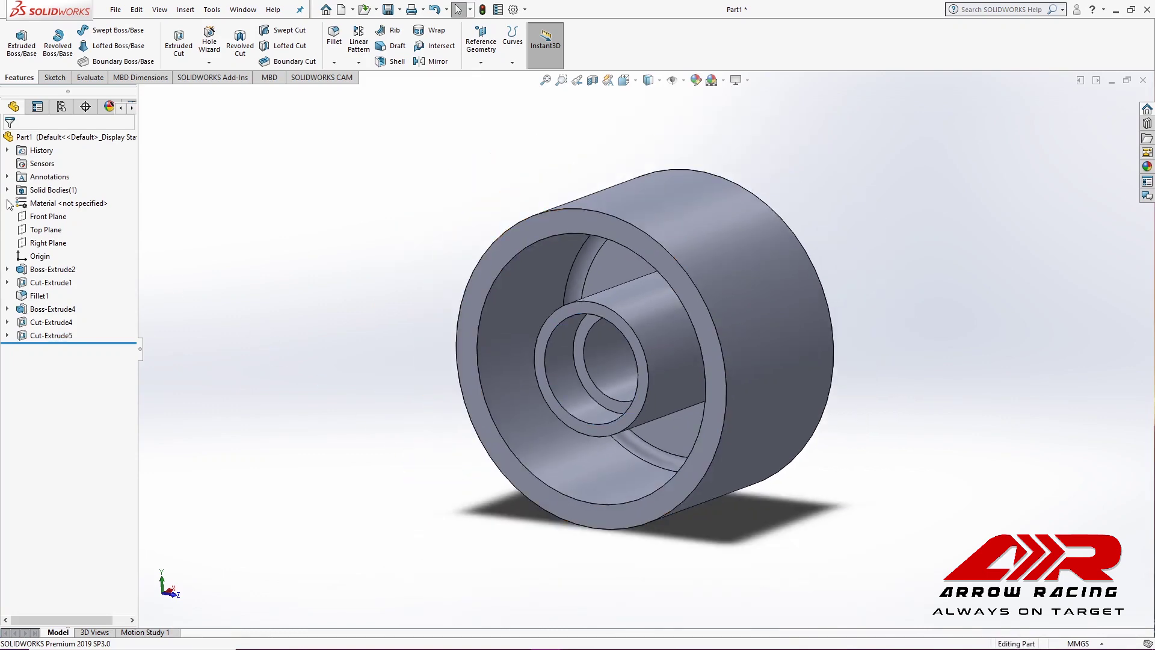
right_click(45, 209)
key("Escape")
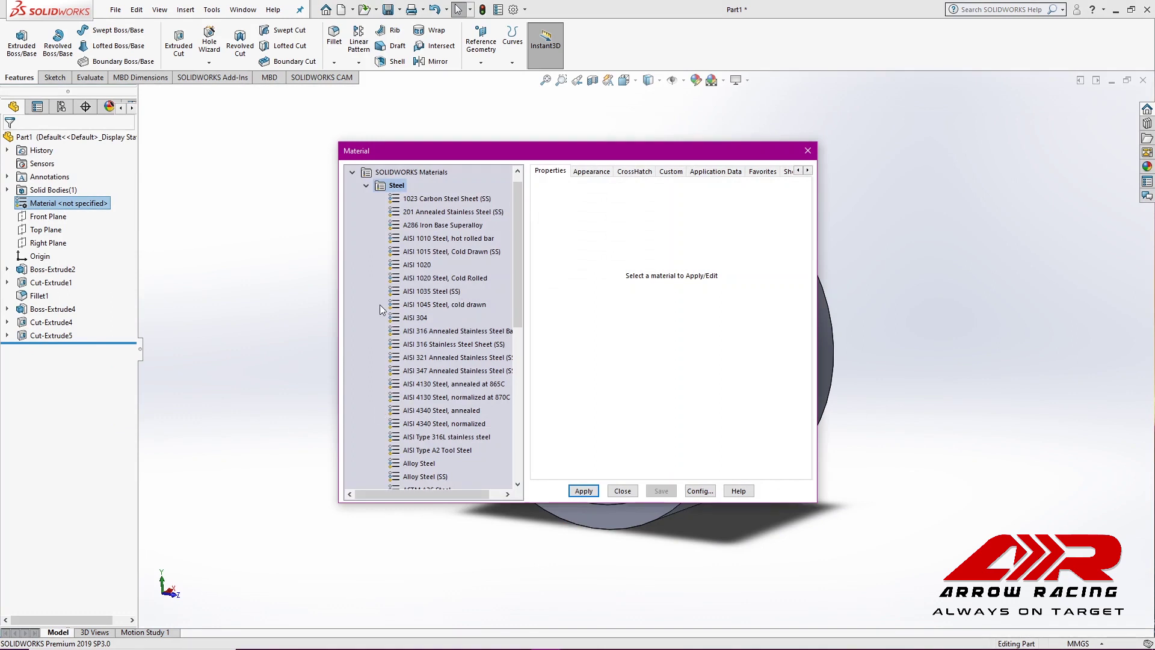
left_click(366, 186)
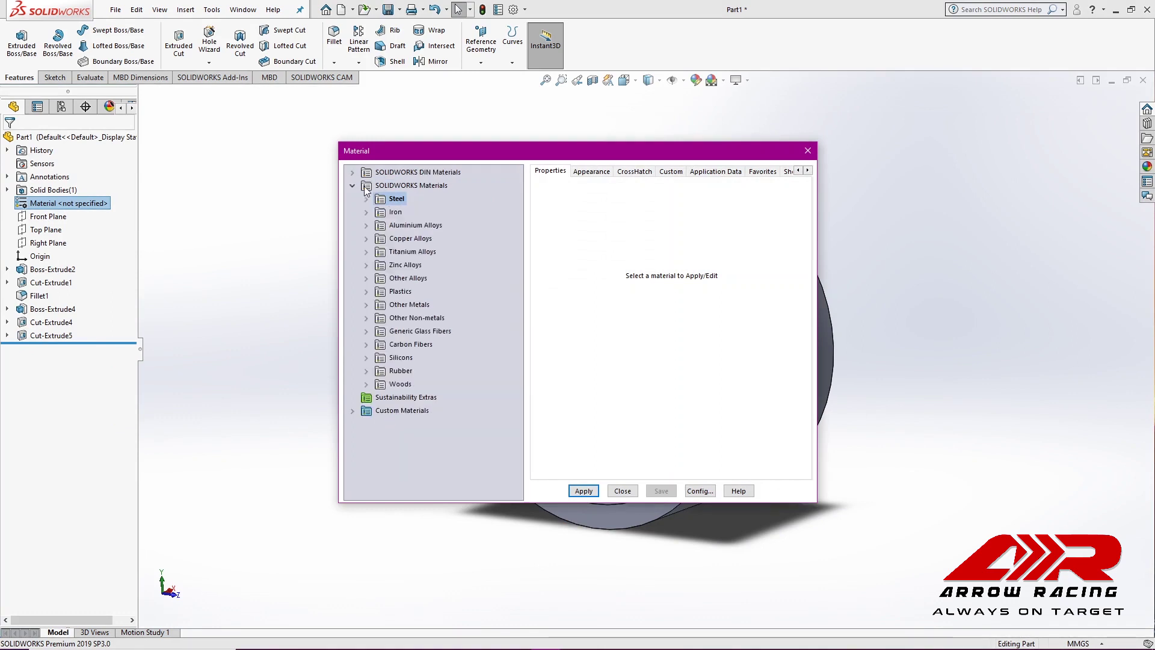
left_click(372, 293)
left_click(409, 186)
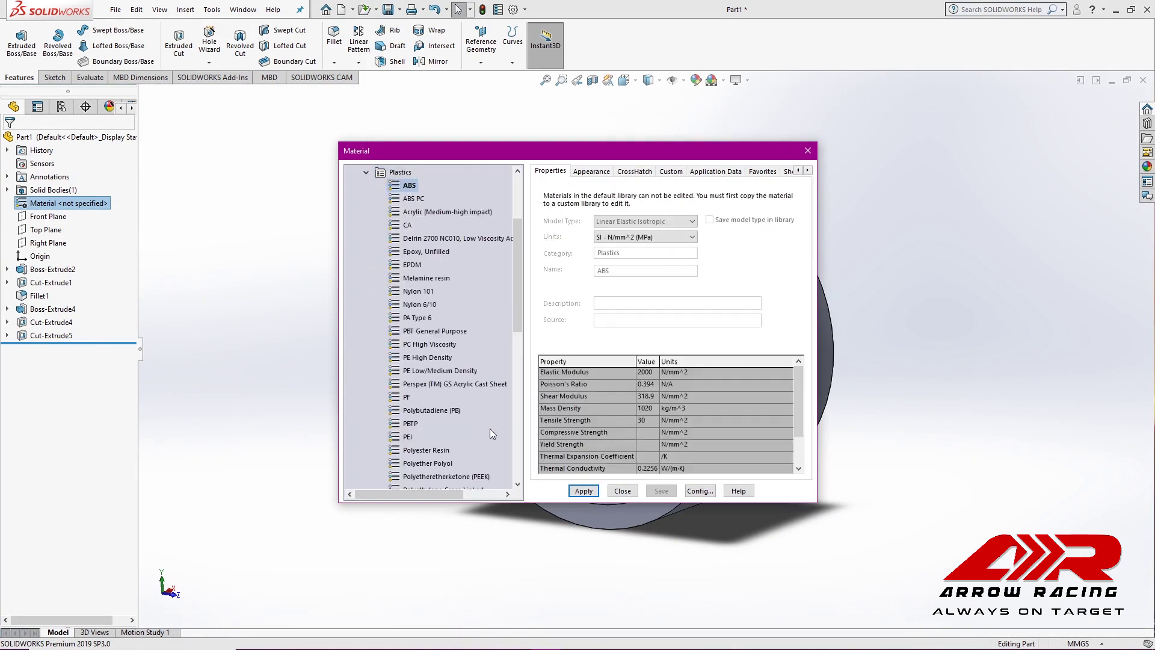
left_click(622, 490)
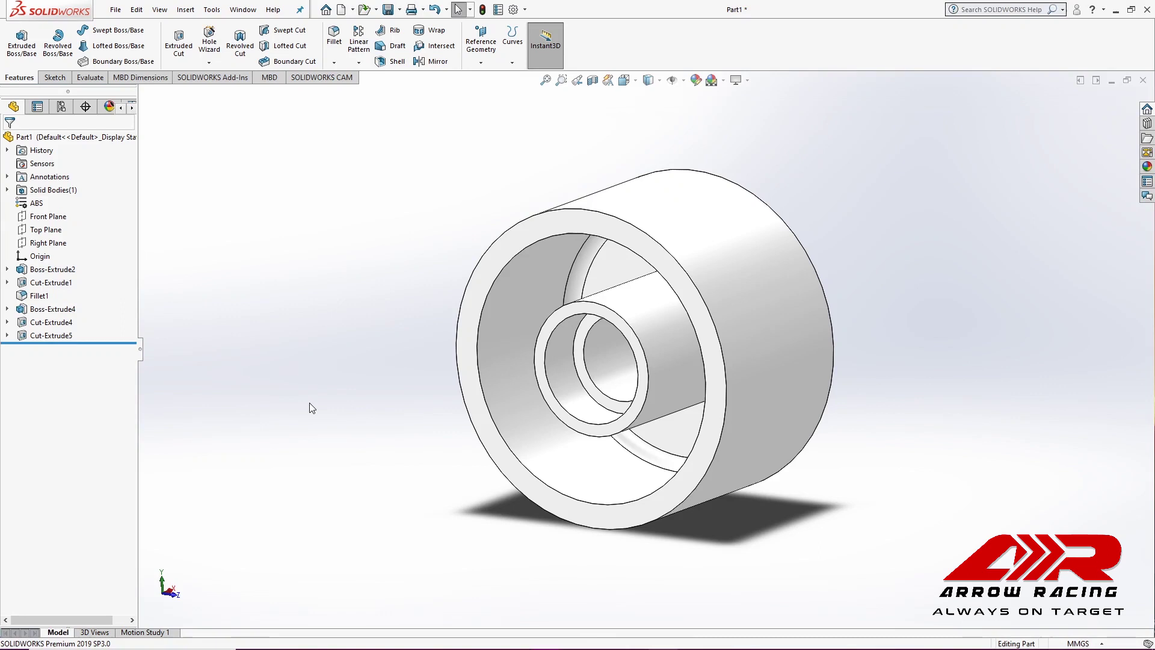
- Add a decal using Arrow Racers logo.JPG from the Desktop's Arrow Racers wheel system tutorial folder
left_click(110, 107)
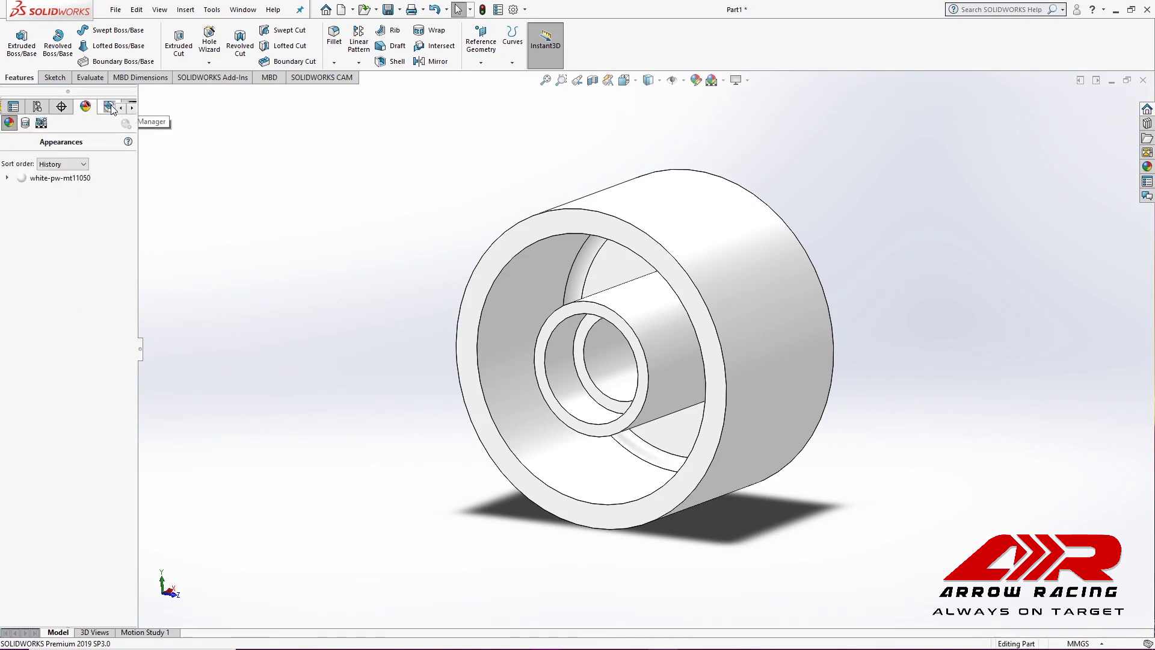
left_click(25, 124)
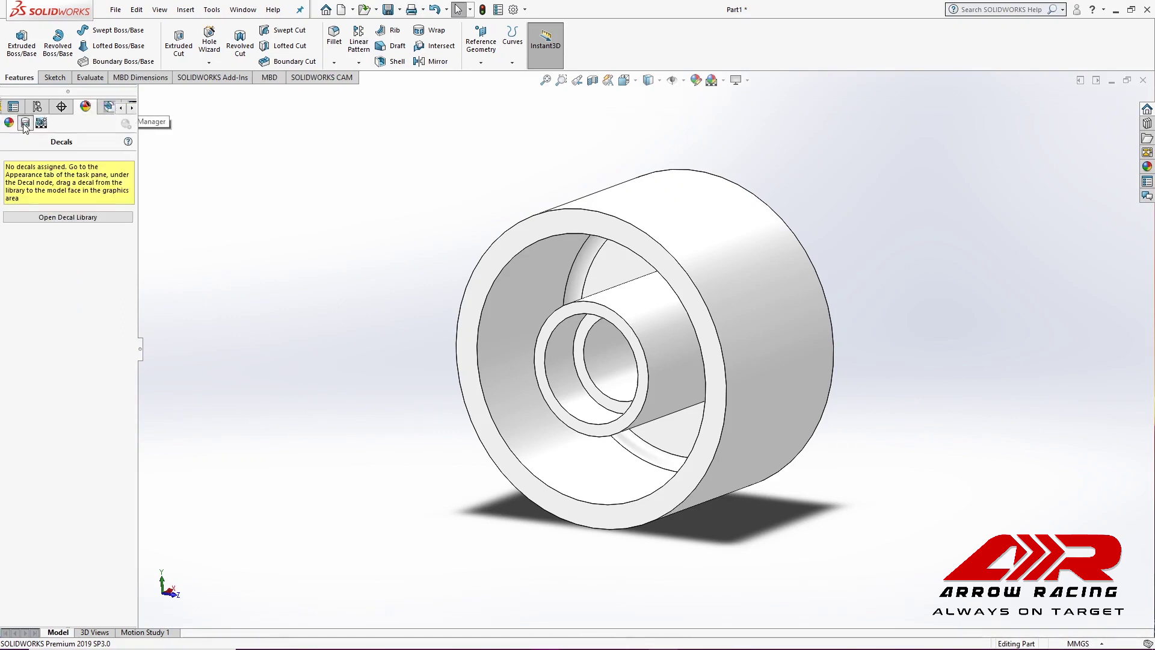
right_click(72, 255)
left_click(77, 262)
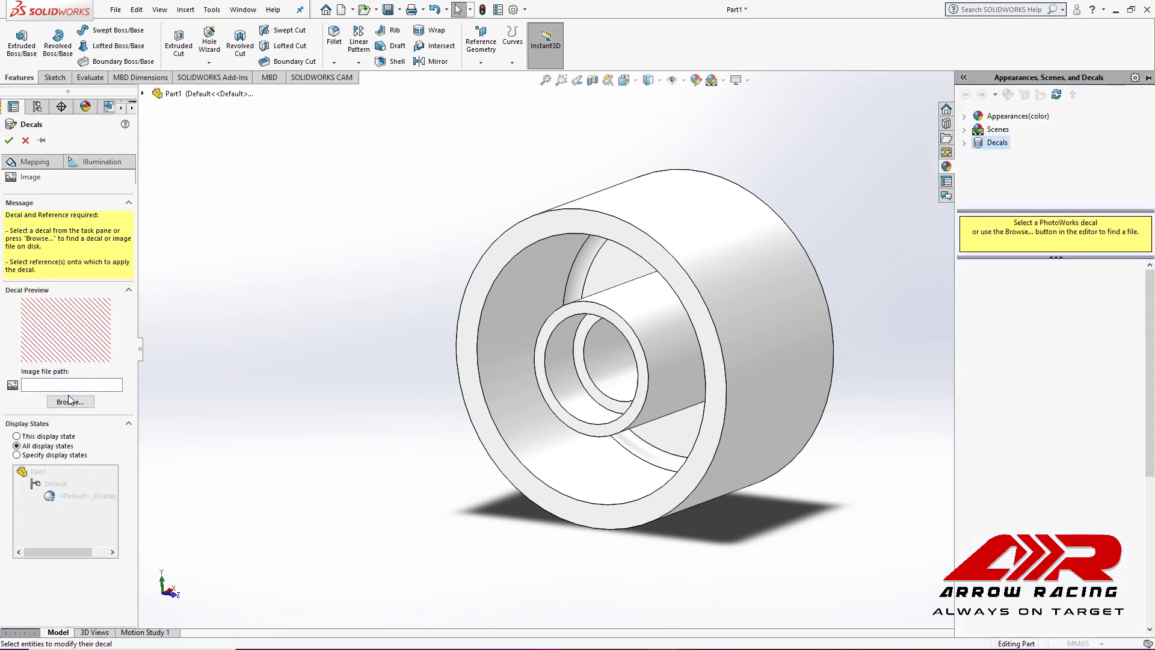
left_click(70, 402)
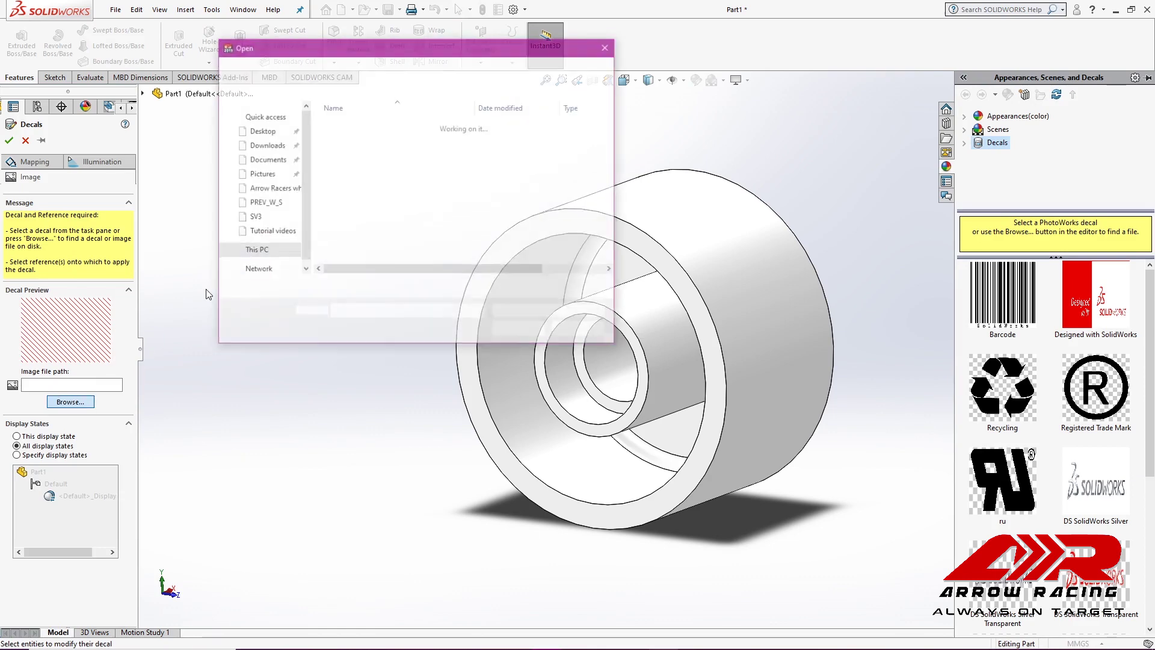
left_click(260, 154)
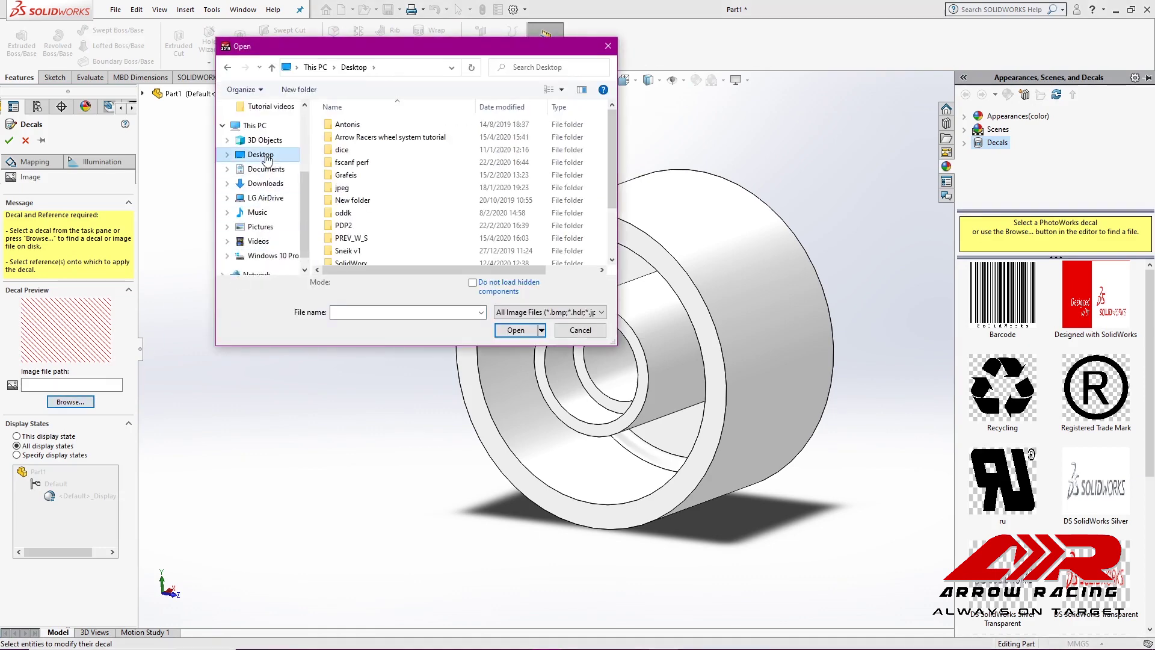
double_click(372, 138)
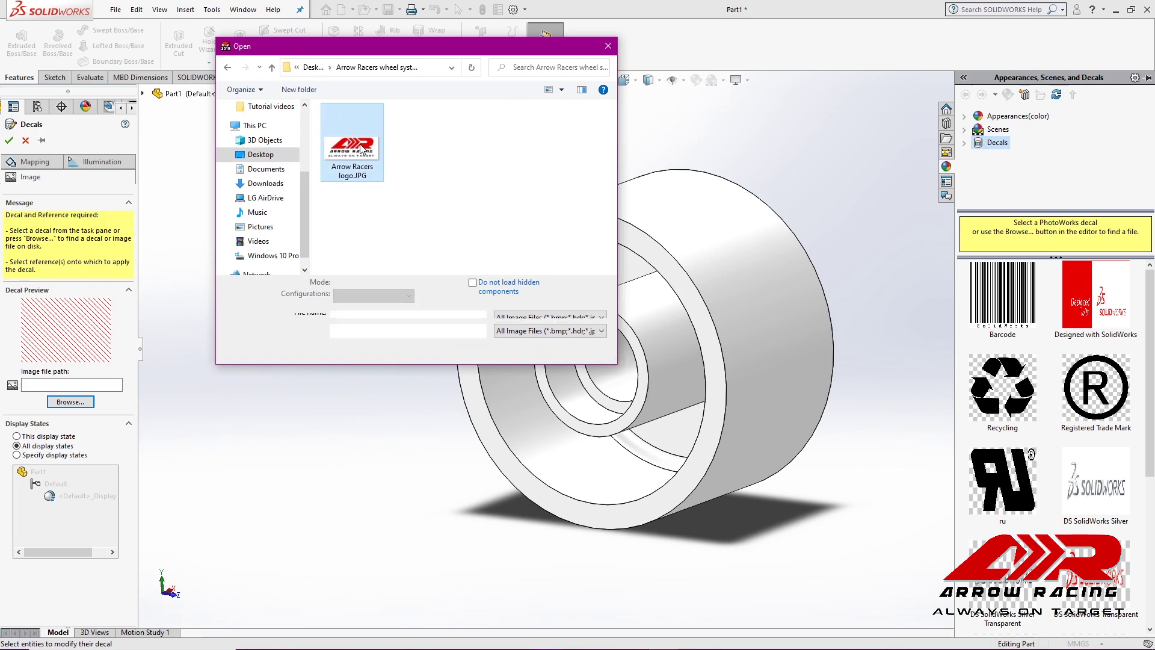
double_click(360, 148)
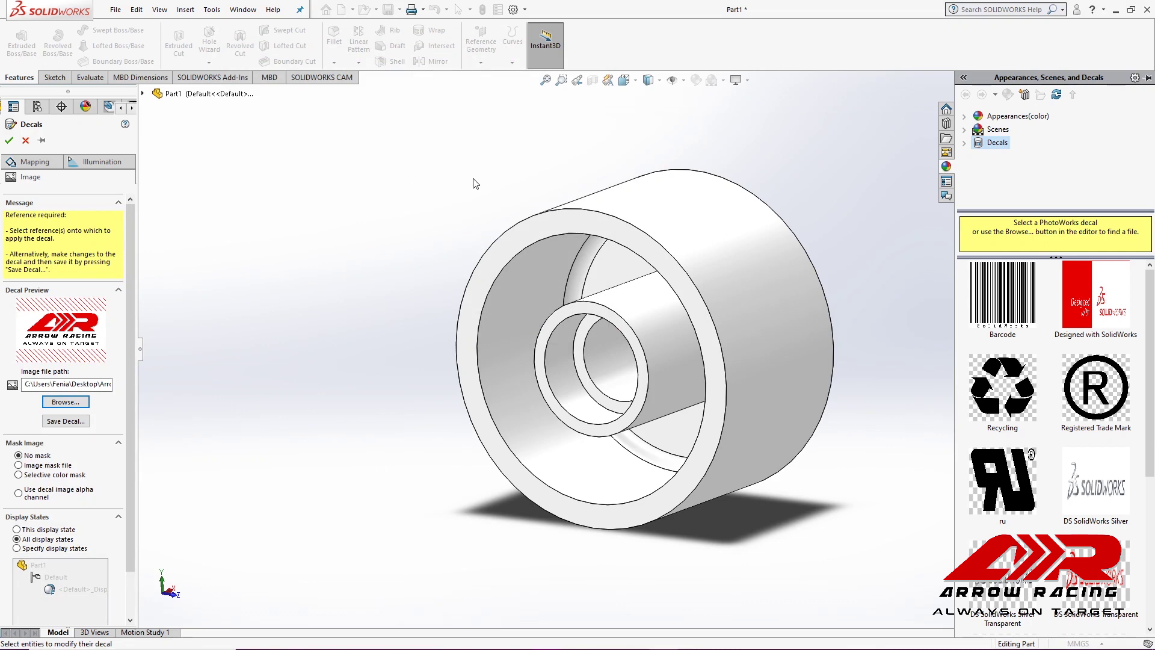
- Map the logo decal onto the wheel's solid end face
middle_click_drag(475, 184, 304, 267)
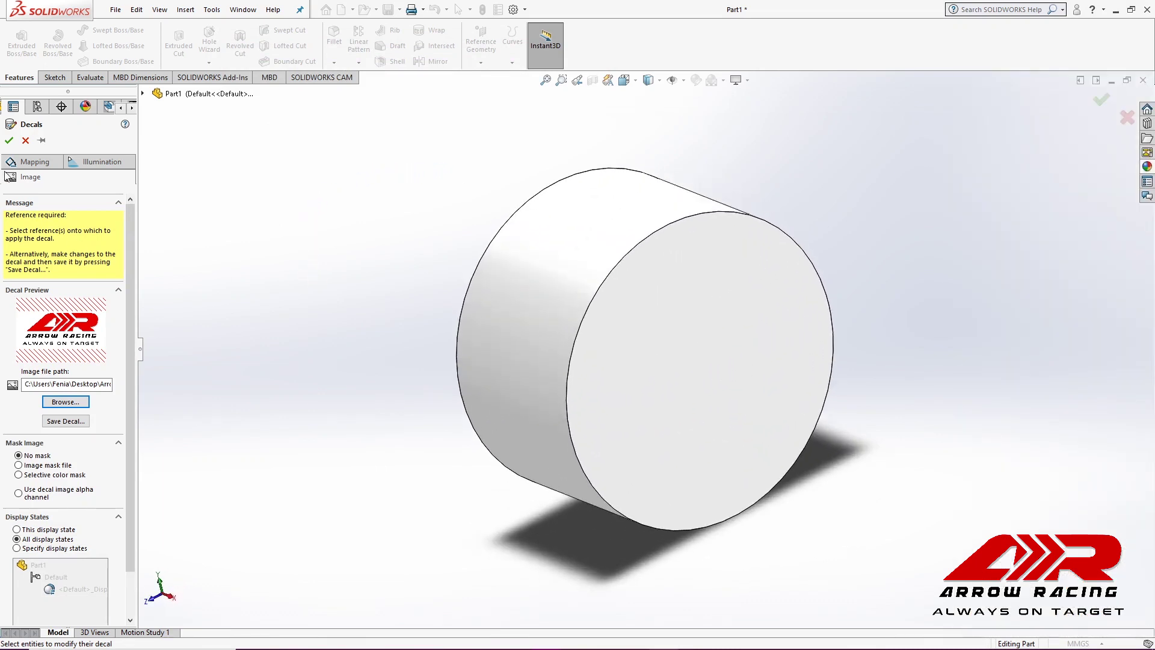
left_click(30, 161)
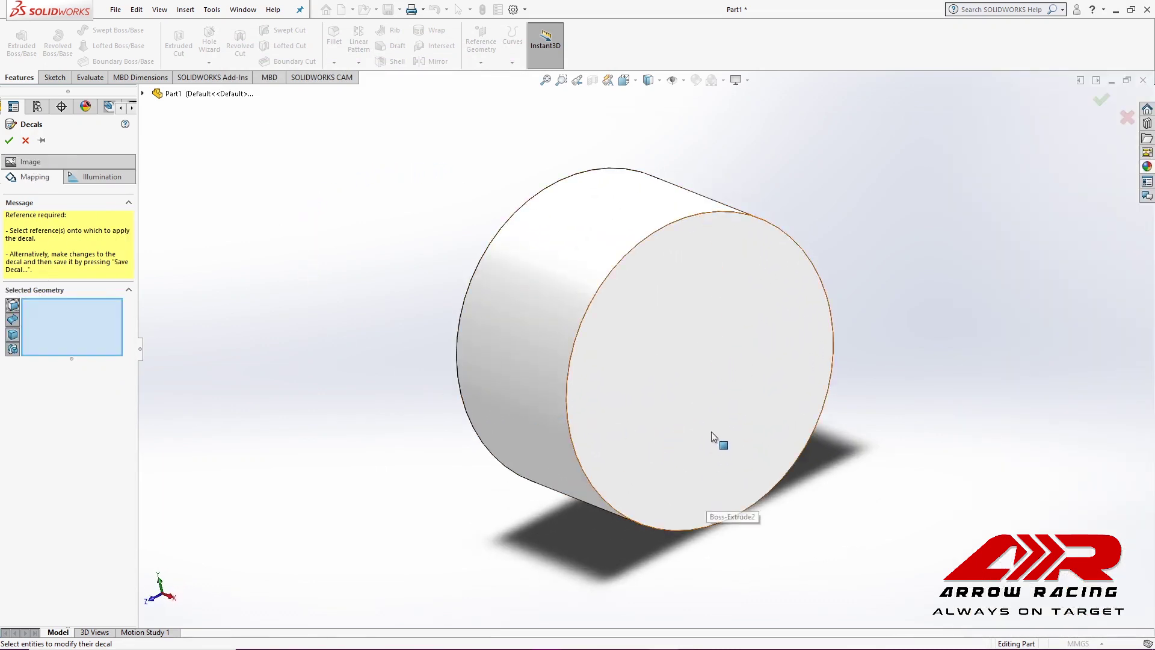
left_click(675, 363)
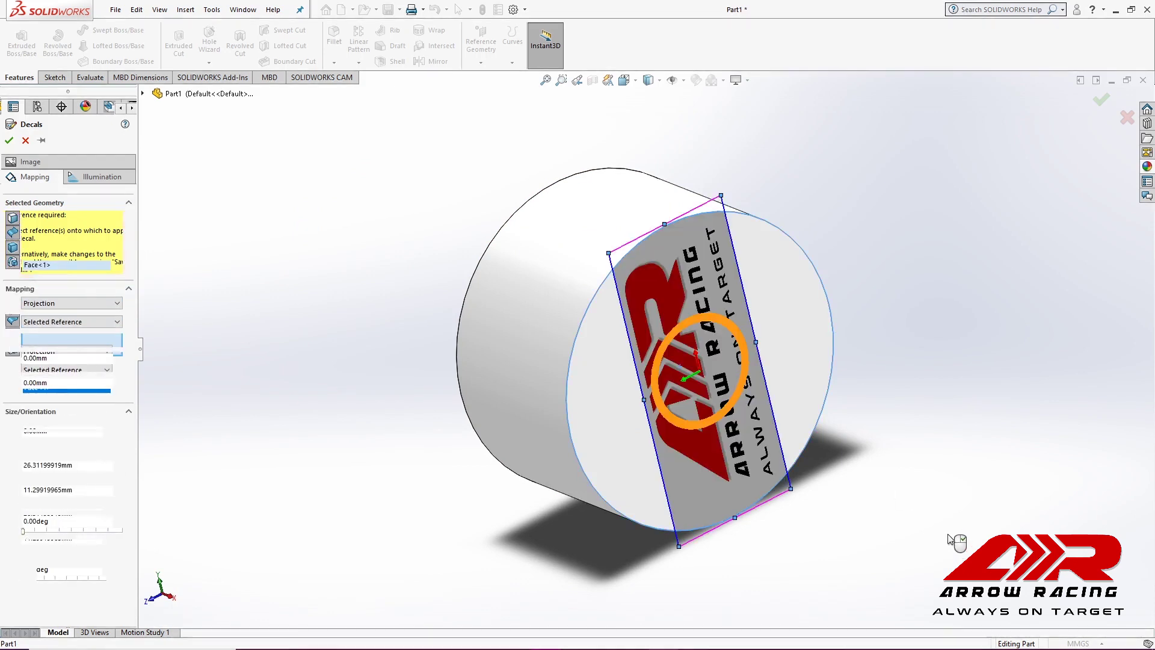
key("ctrl+7")
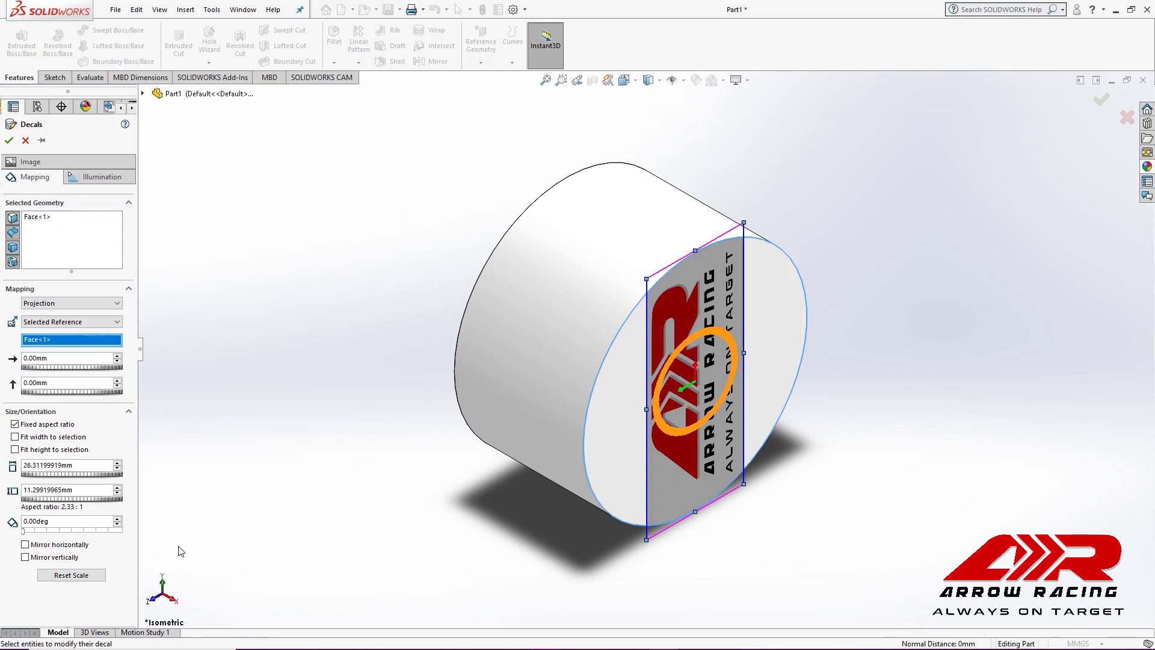
- Rotate the decal 270° and view the decal face straight on
left_click(58, 522)
type("270")
key("Return")
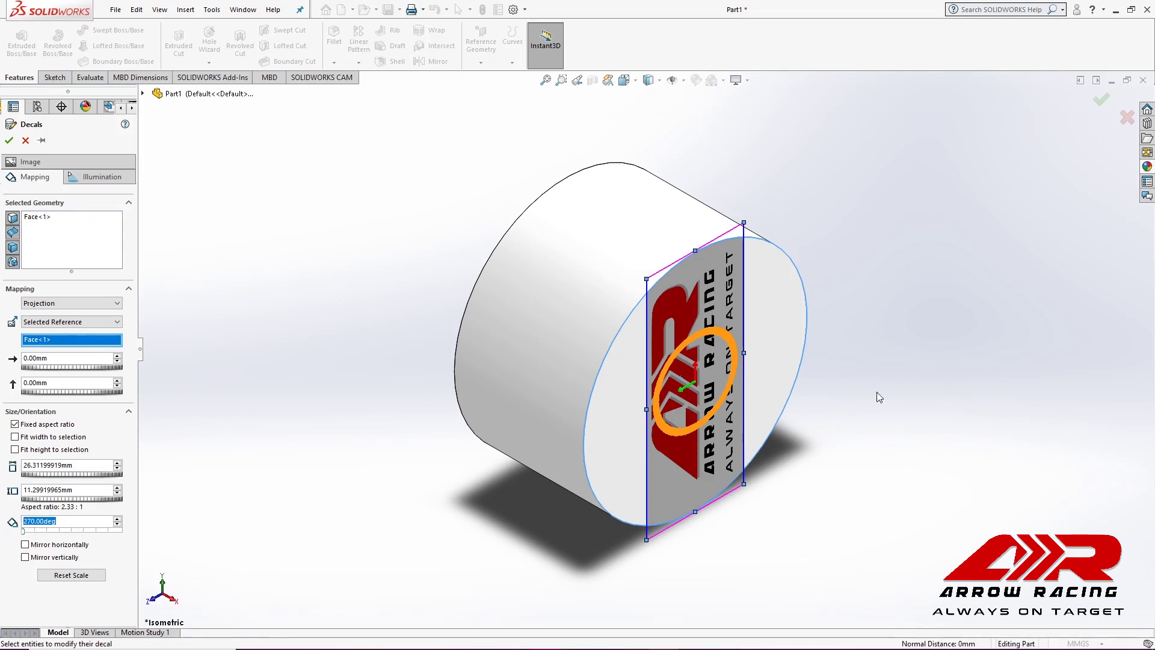
left_click(623, 80)
left_click(659, 131)
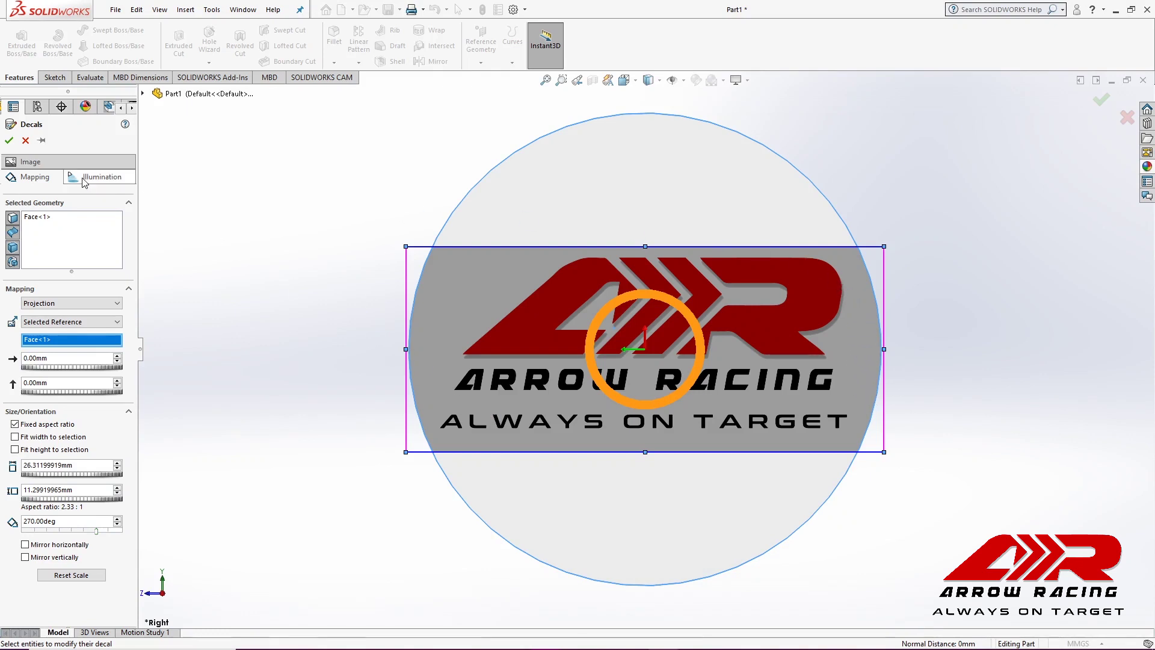
- Make the logo's grey background transparent using a Selective color mask picked with the eyedropper
left_click(30, 162)
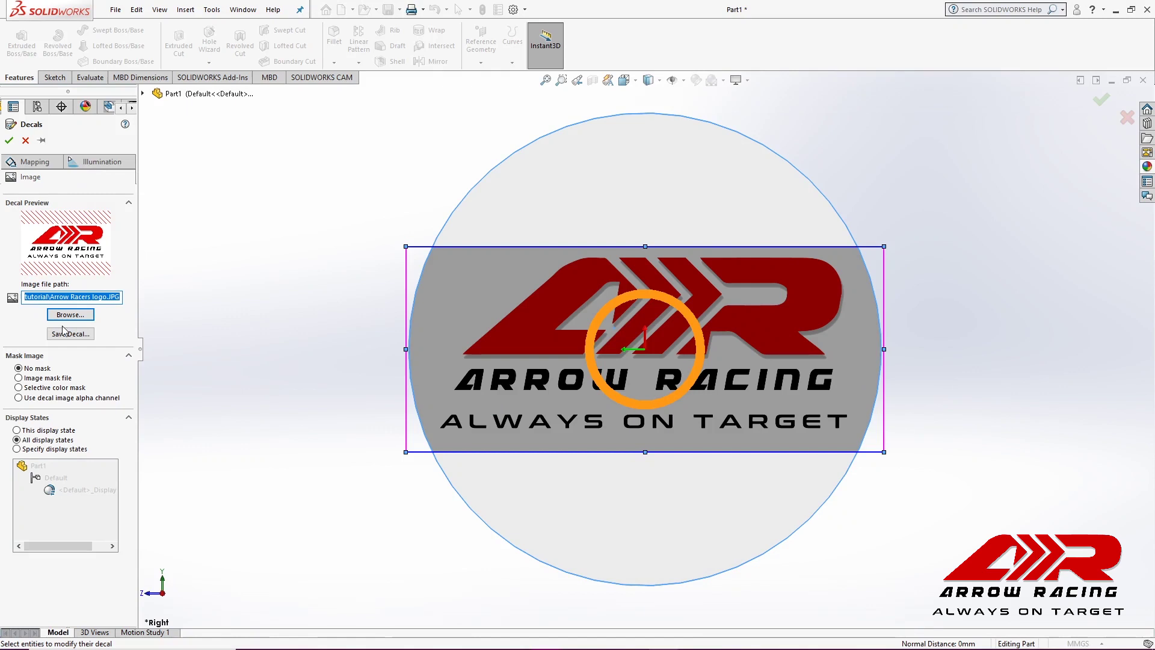
left_click(76, 388)
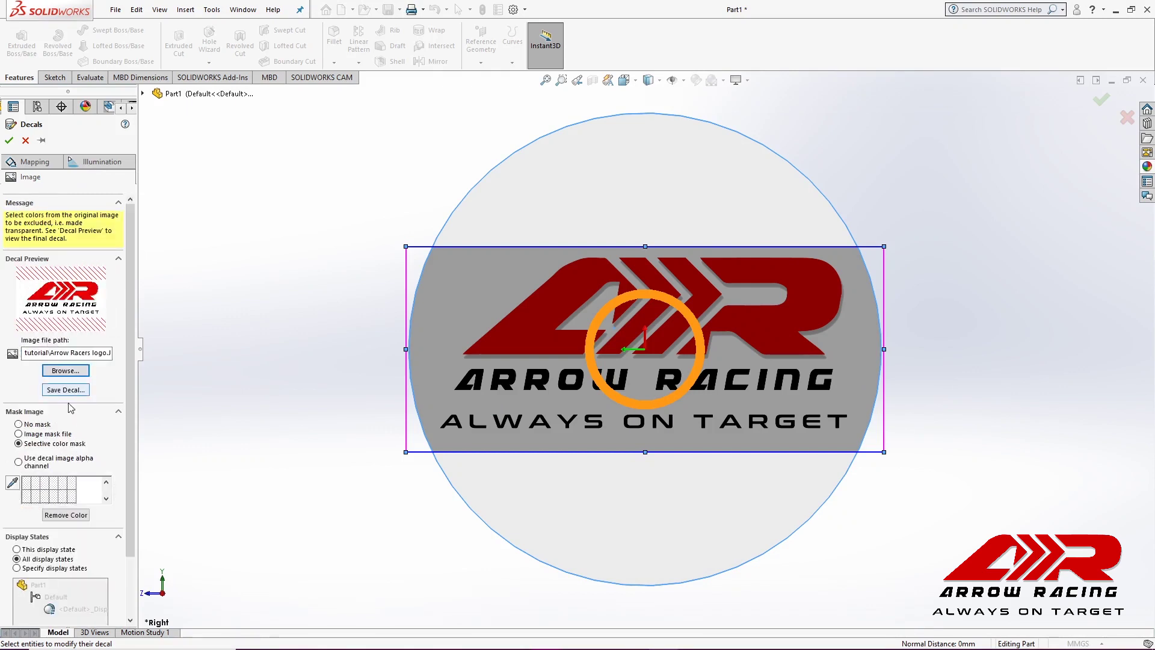
left_click(12, 482)
left_click(522, 362)
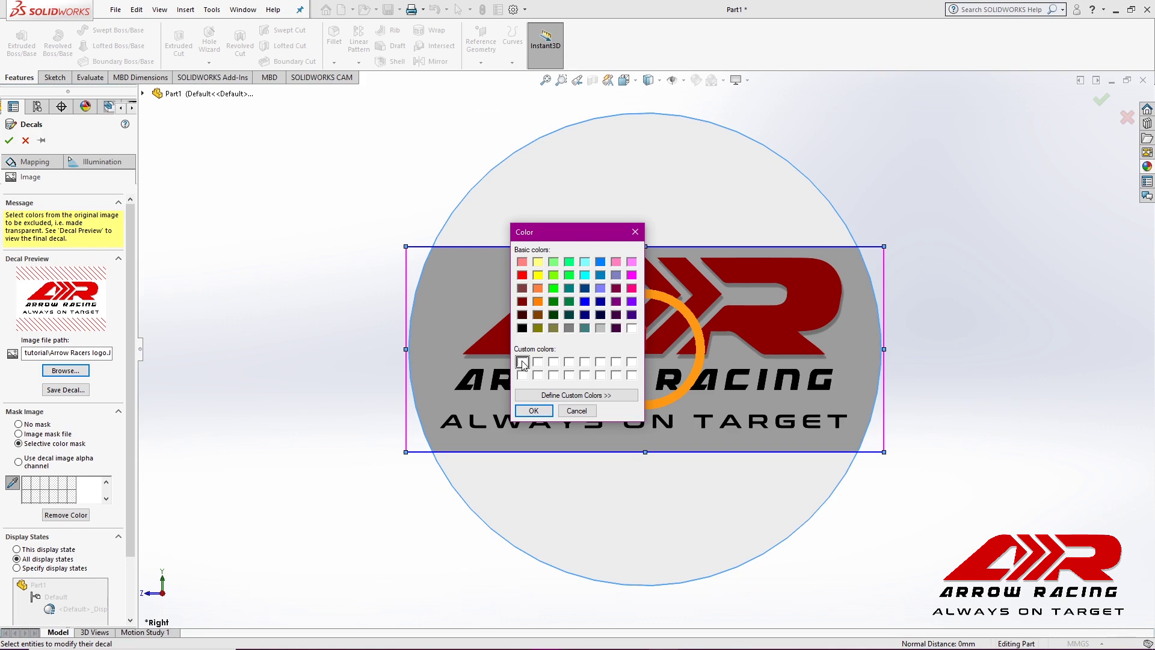
left_click(530, 412)
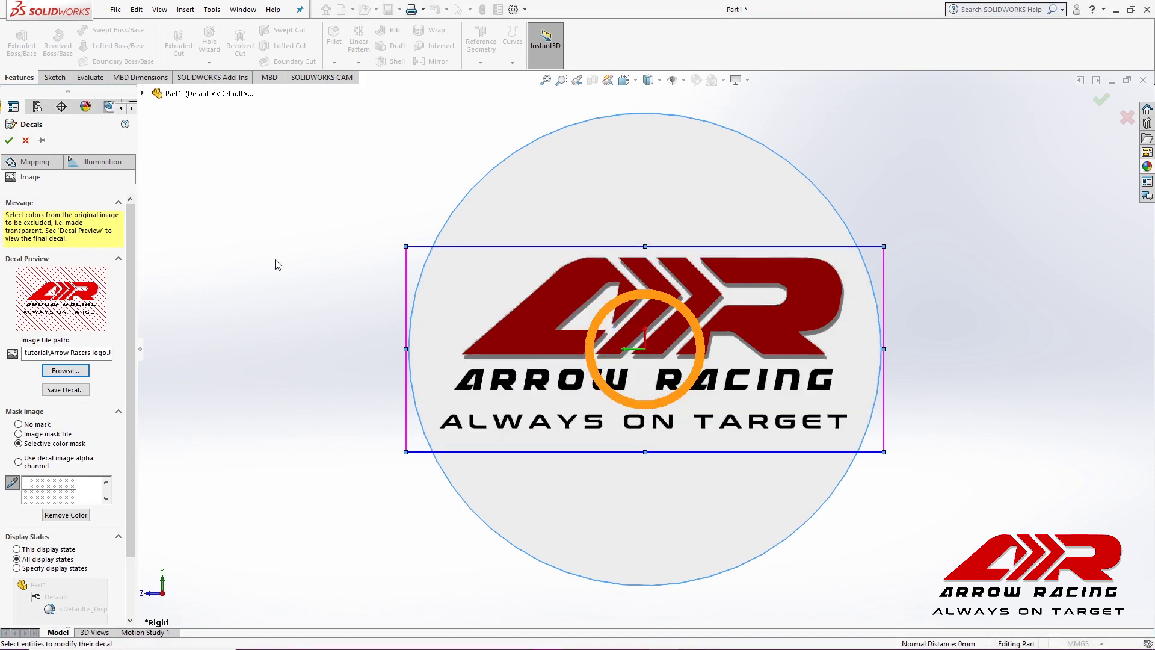
- Accept the decal and orbit the wheel into a 3D view to check the logo
key("Return")
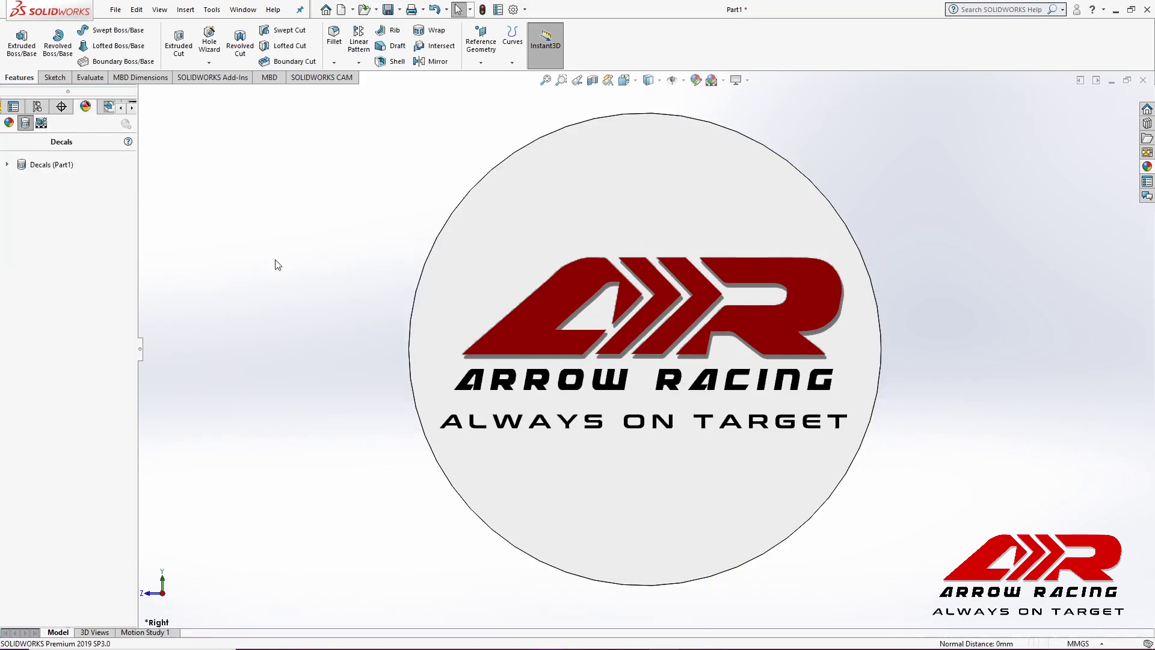
scroll(458, 240, "up", 3)
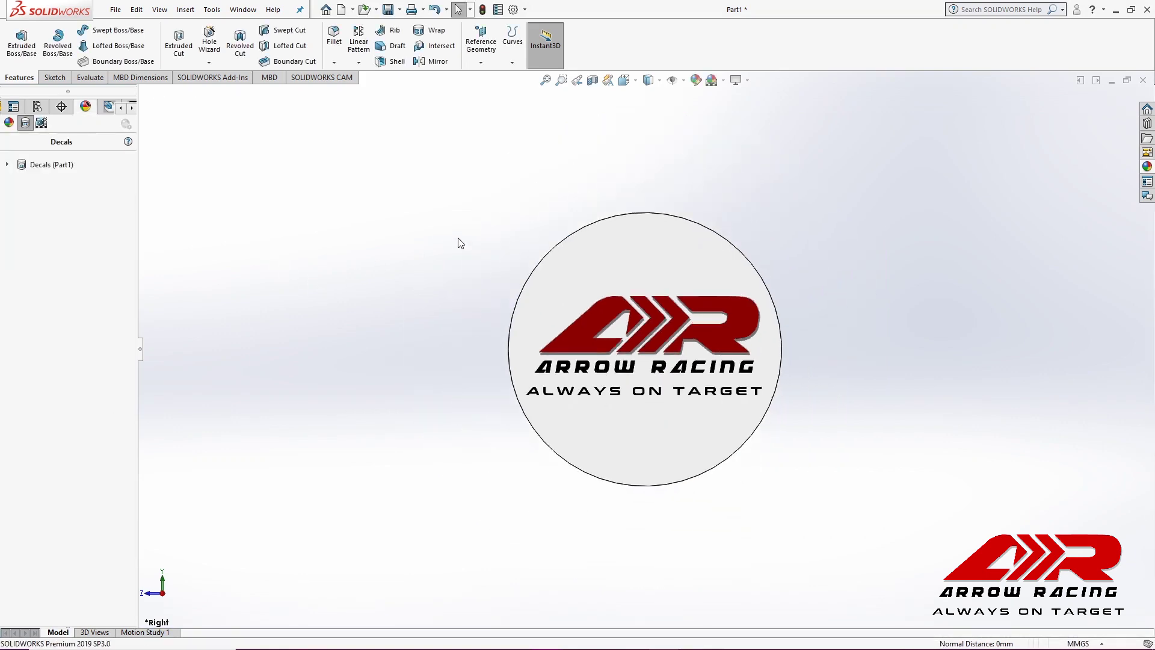
middle_click_drag(459, 240, 621, 265)
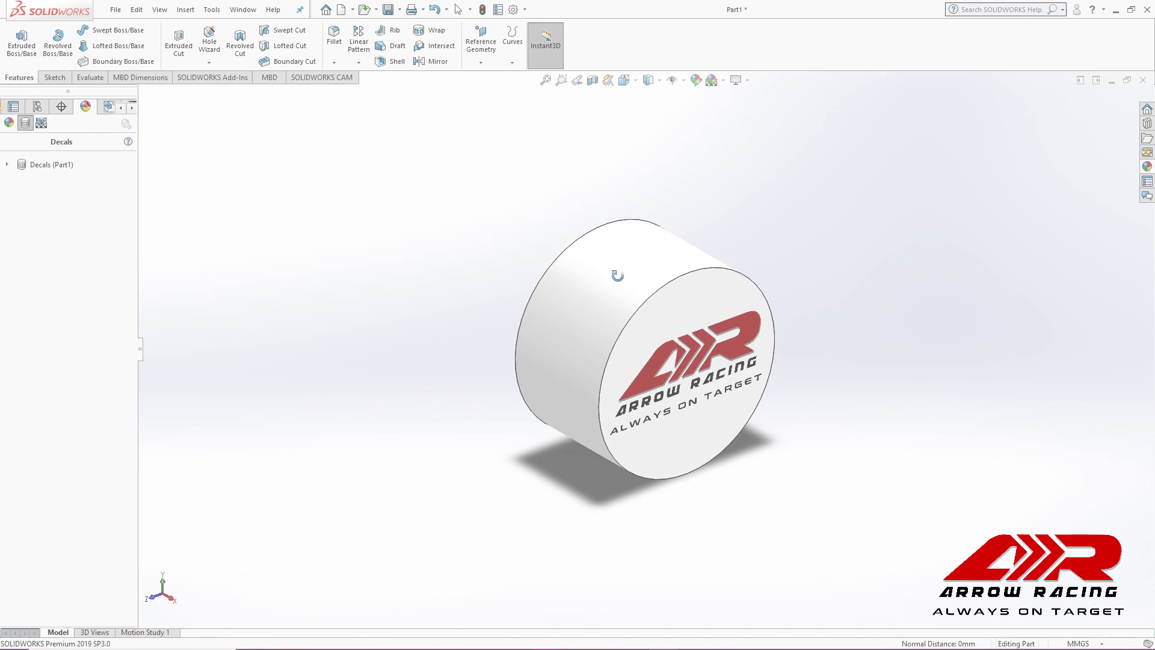